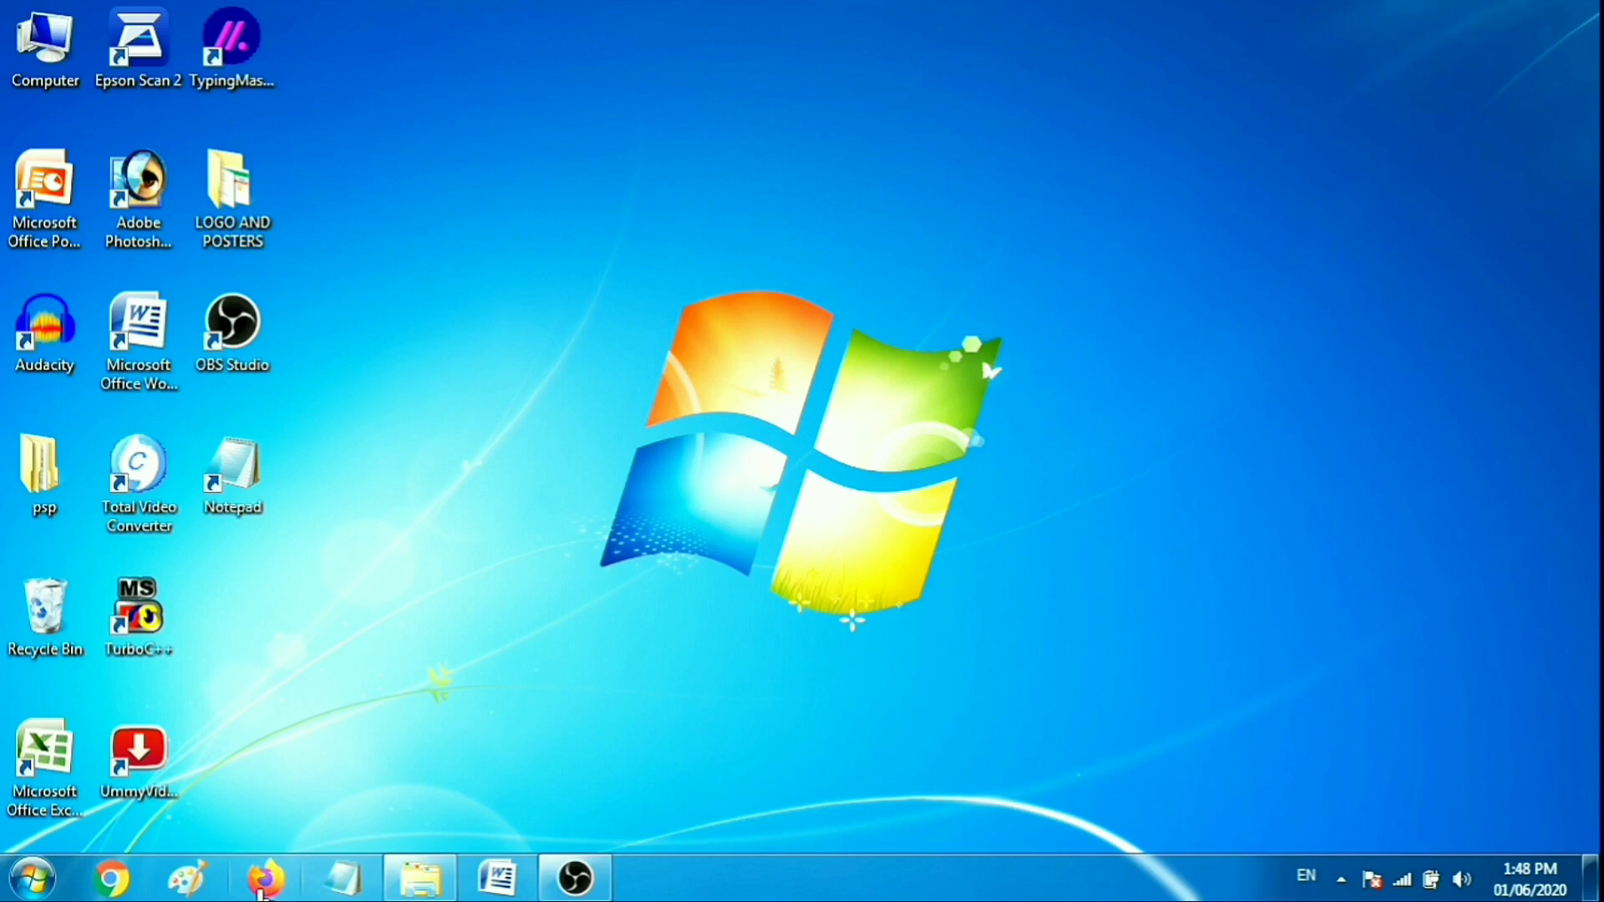
Open Firefox and search Google for the tallysolutions.com/tally-30-days-pack/ page.
{"action": "left_click", "coordinate": [264, 881]}
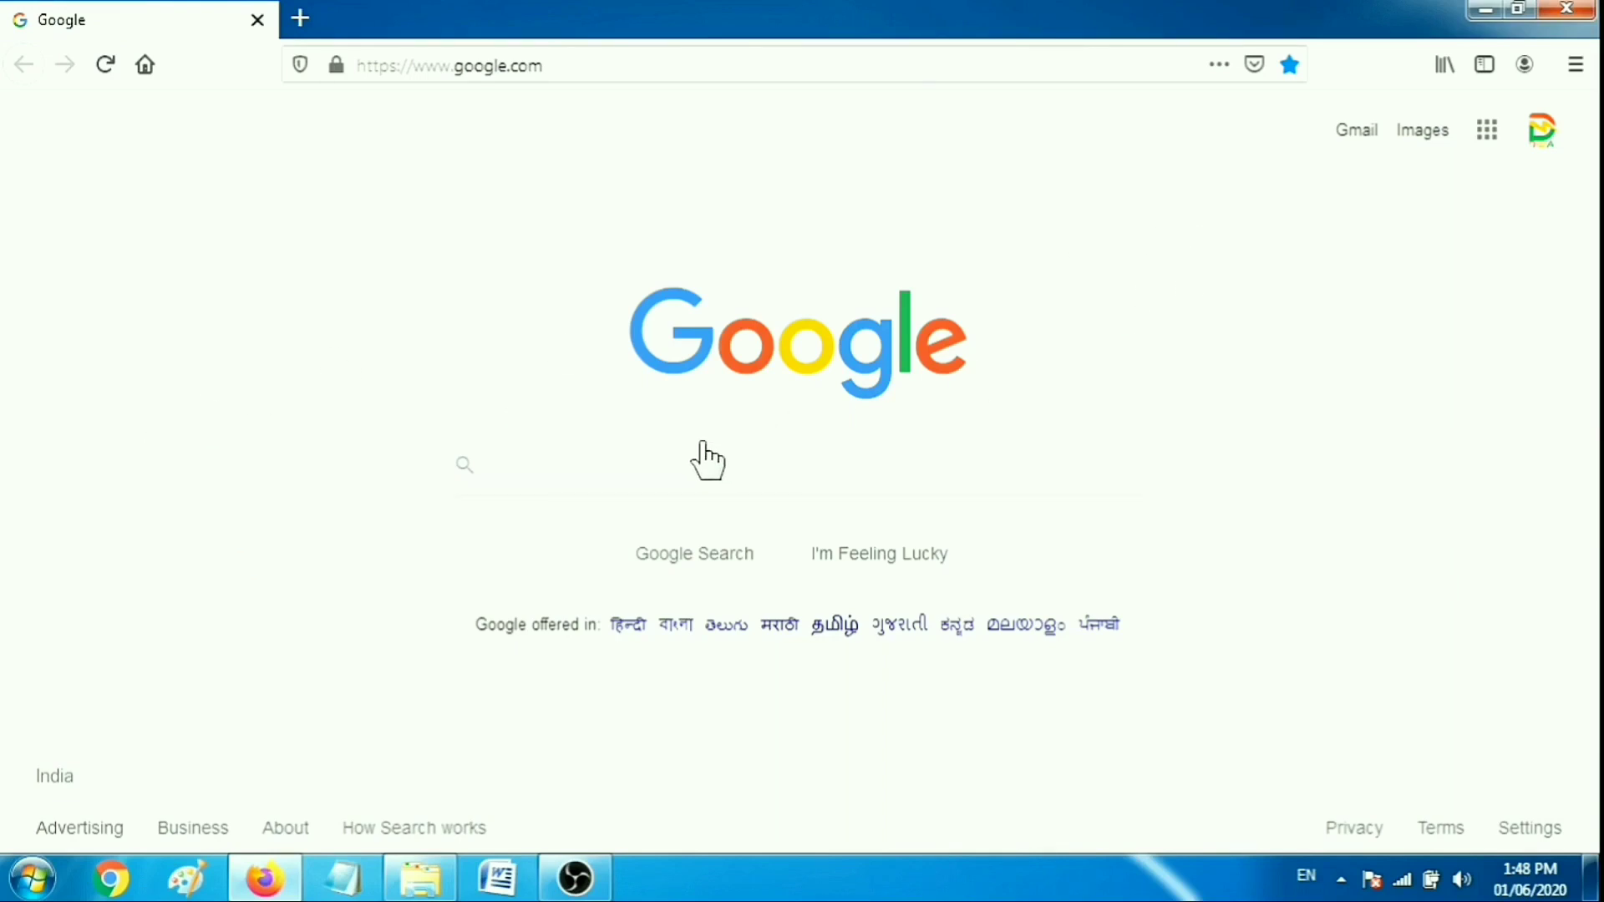
{"action": "left_click", "coordinate": [664, 476]}
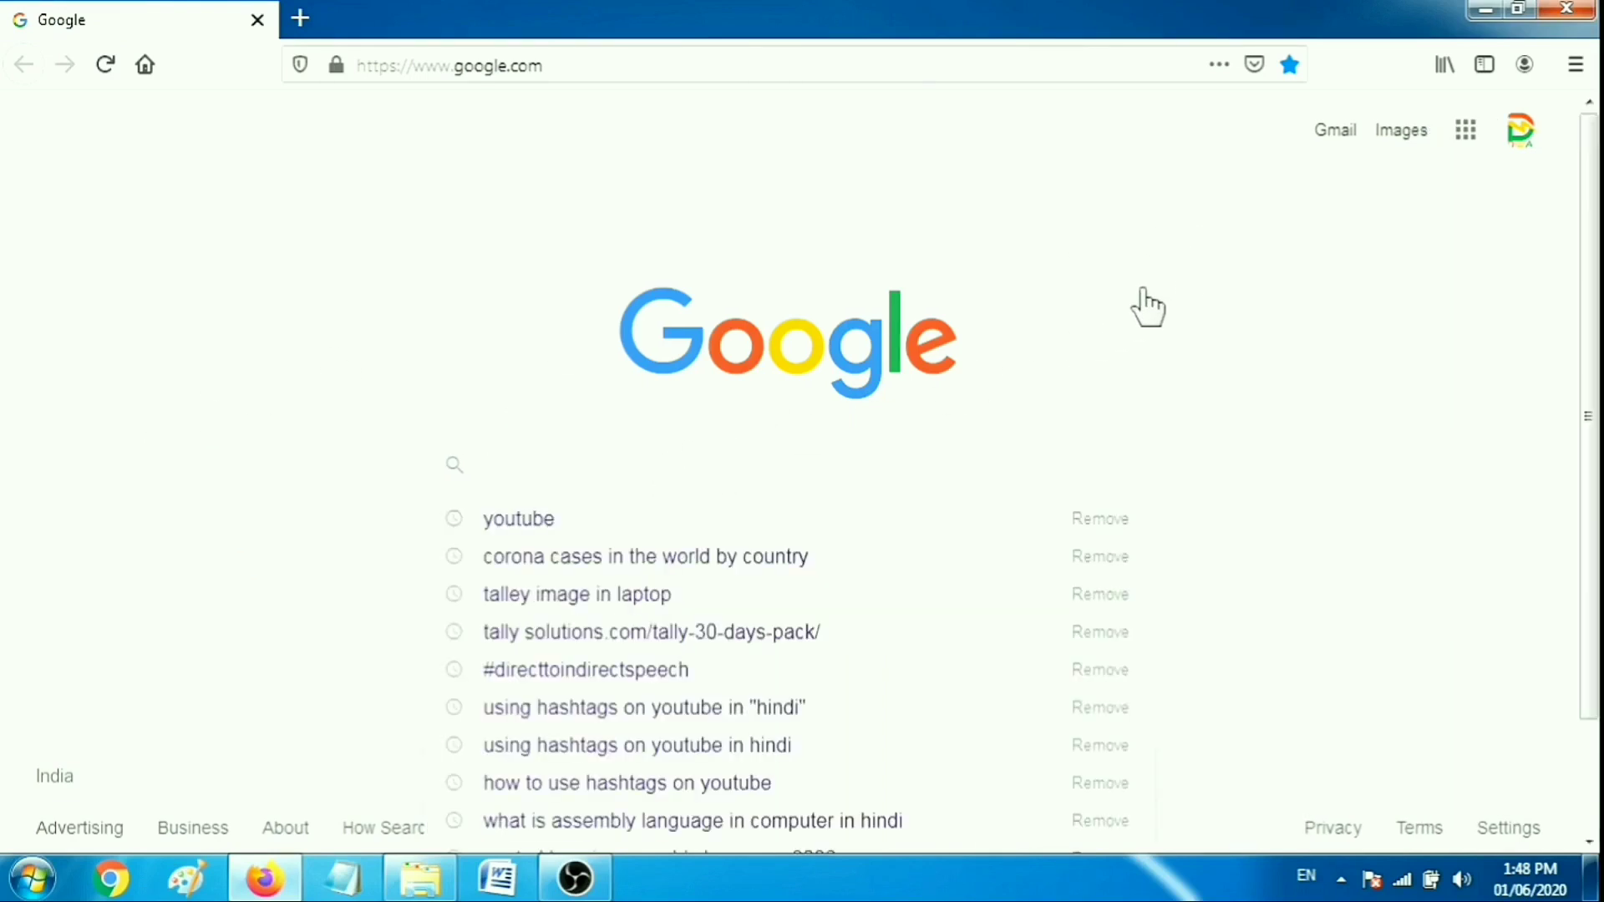
{"action": "type", "text": "tally"}
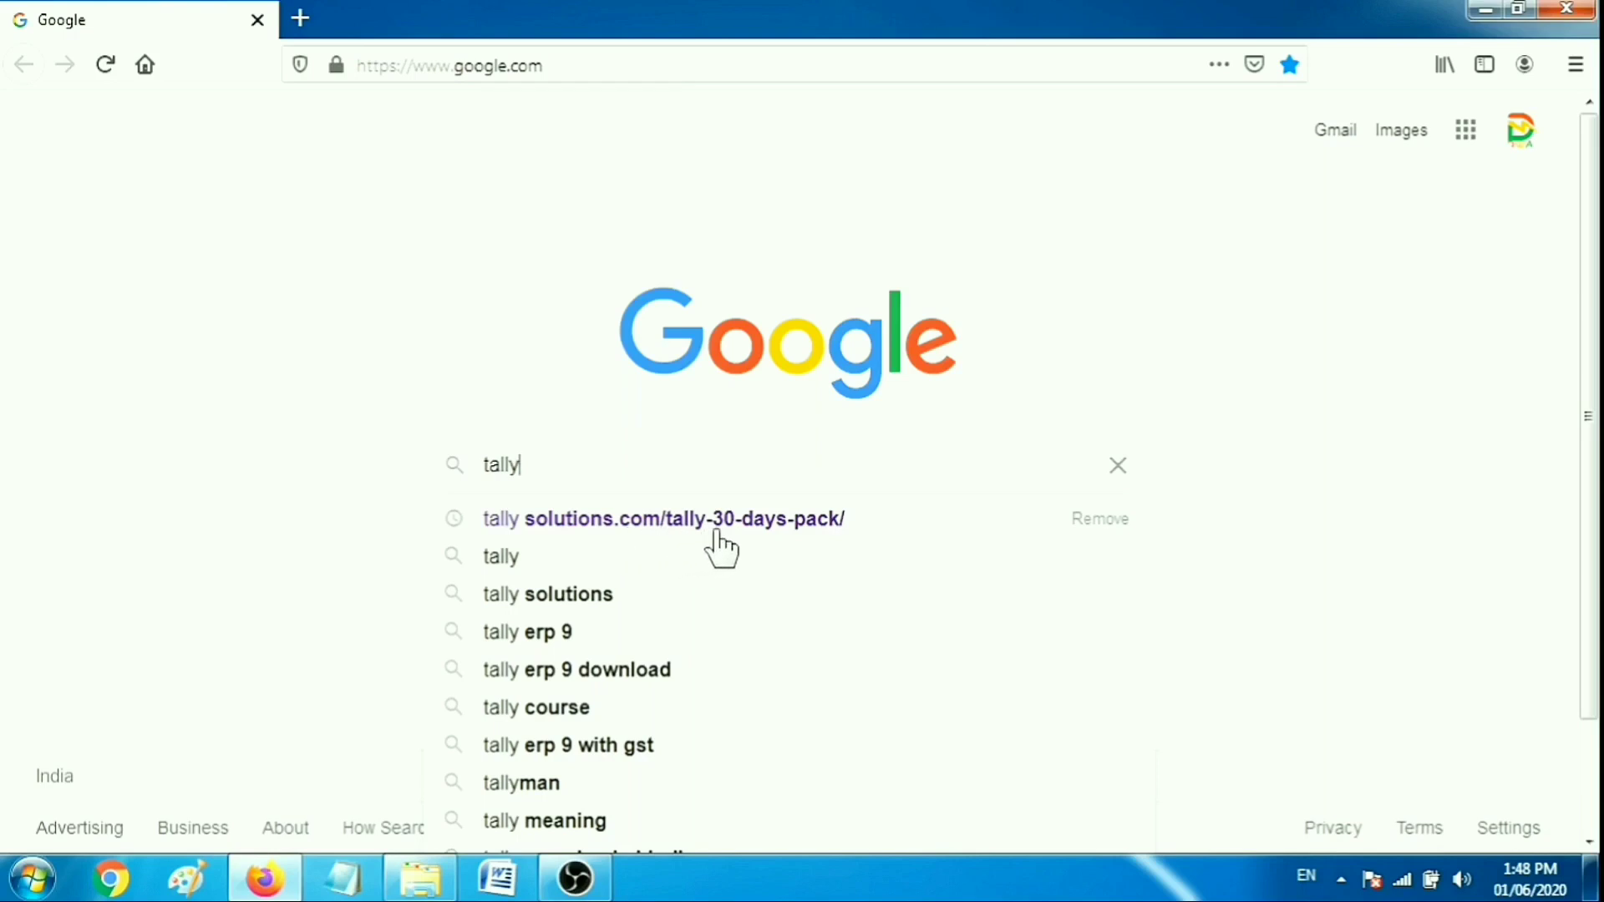
{"action": "left_click", "coordinate": [798, 531]}
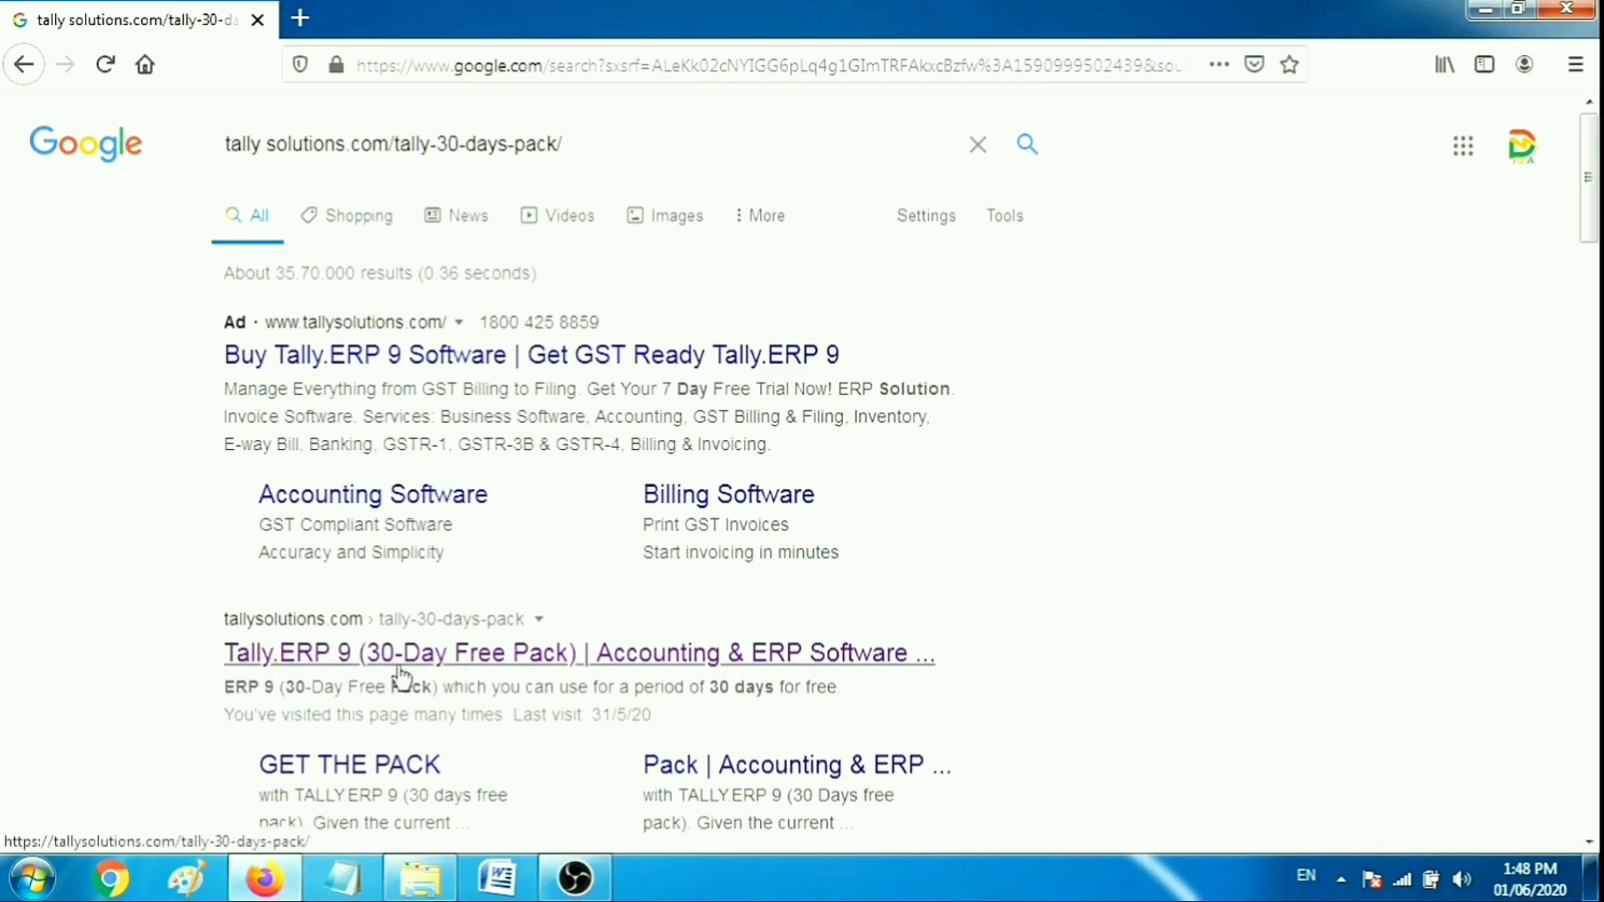
Open the Tally.ERP 9 30-Day Free Pack page and enter the applicant's name, phone number, e-mail and pincode.
{"action": "left_click", "coordinate": [482, 665]}
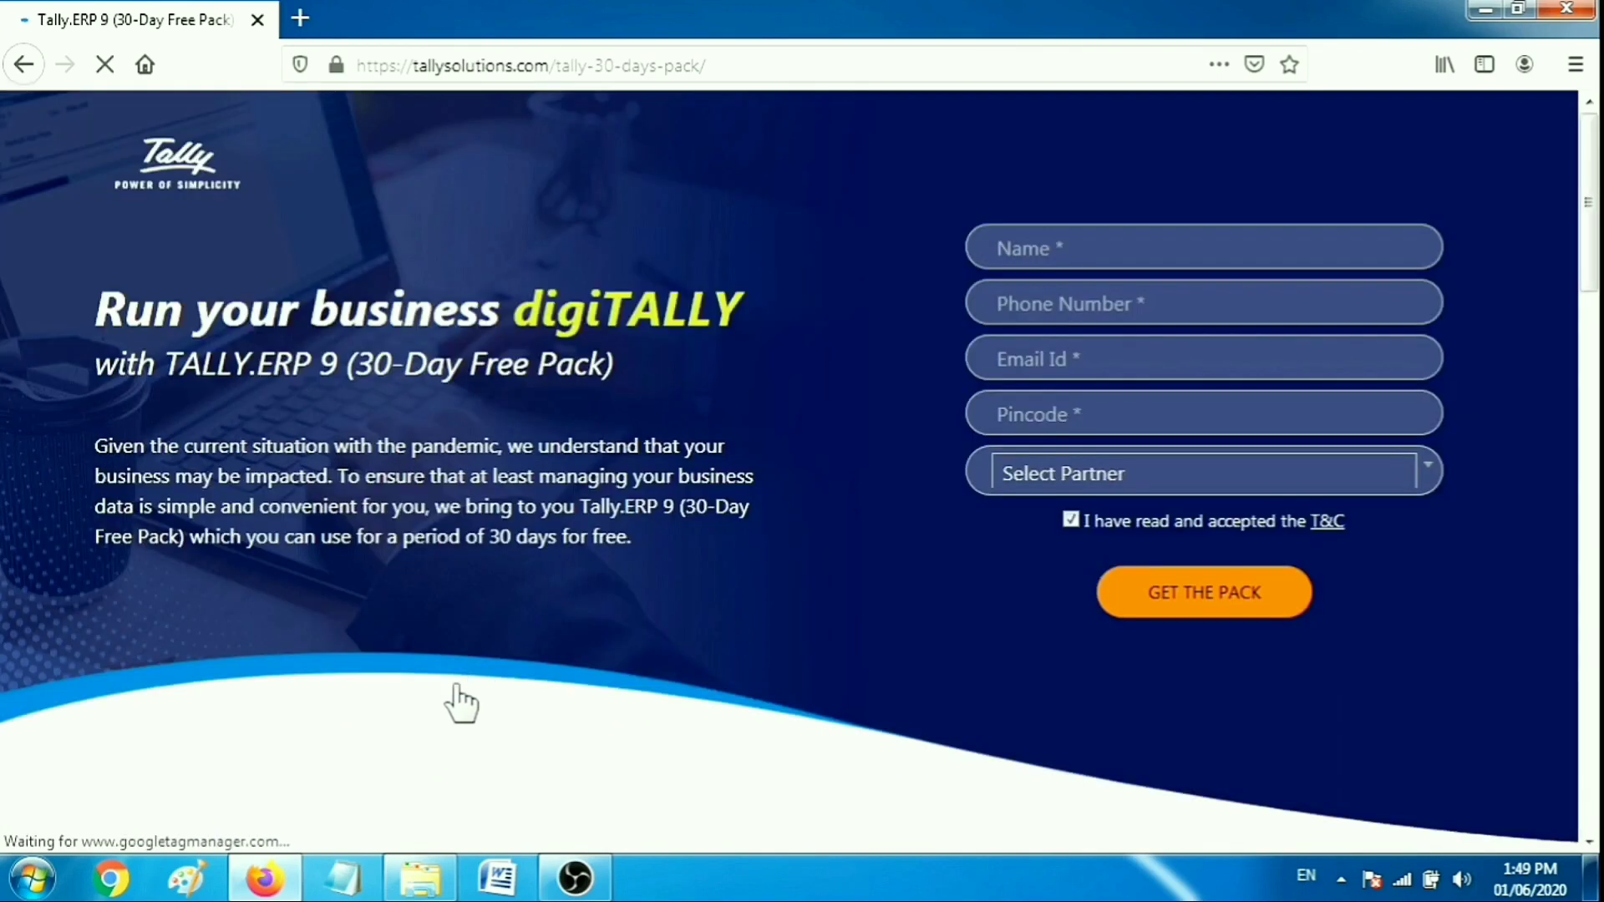
{"action": "left_click", "coordinate": [1078, 265]}
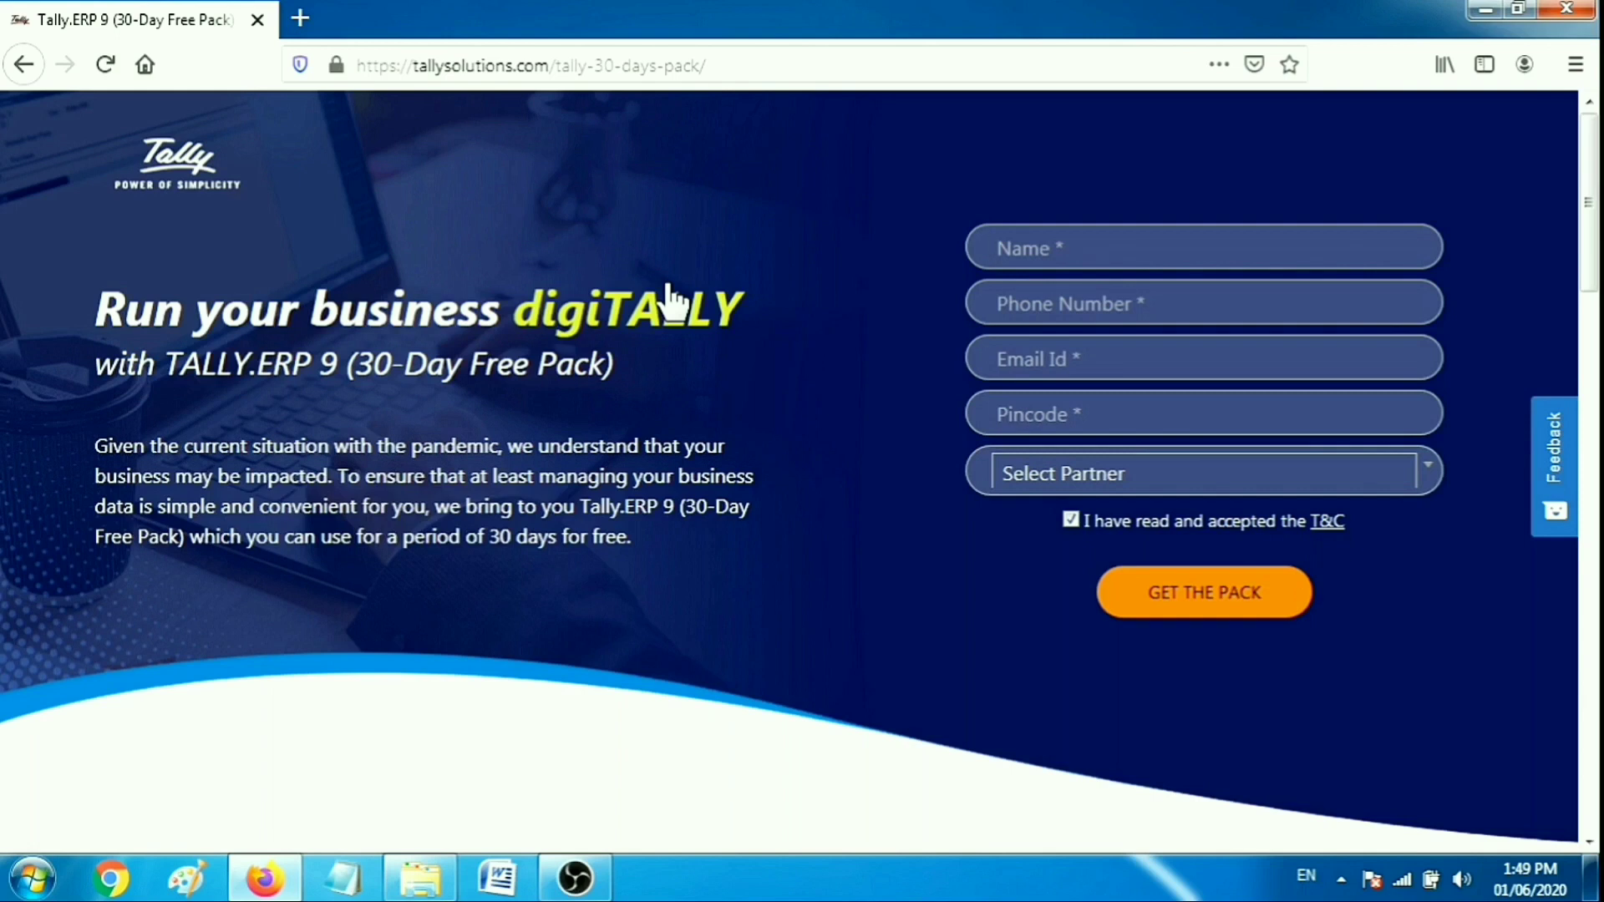
{"action": "type", "text": "SACHIN"}
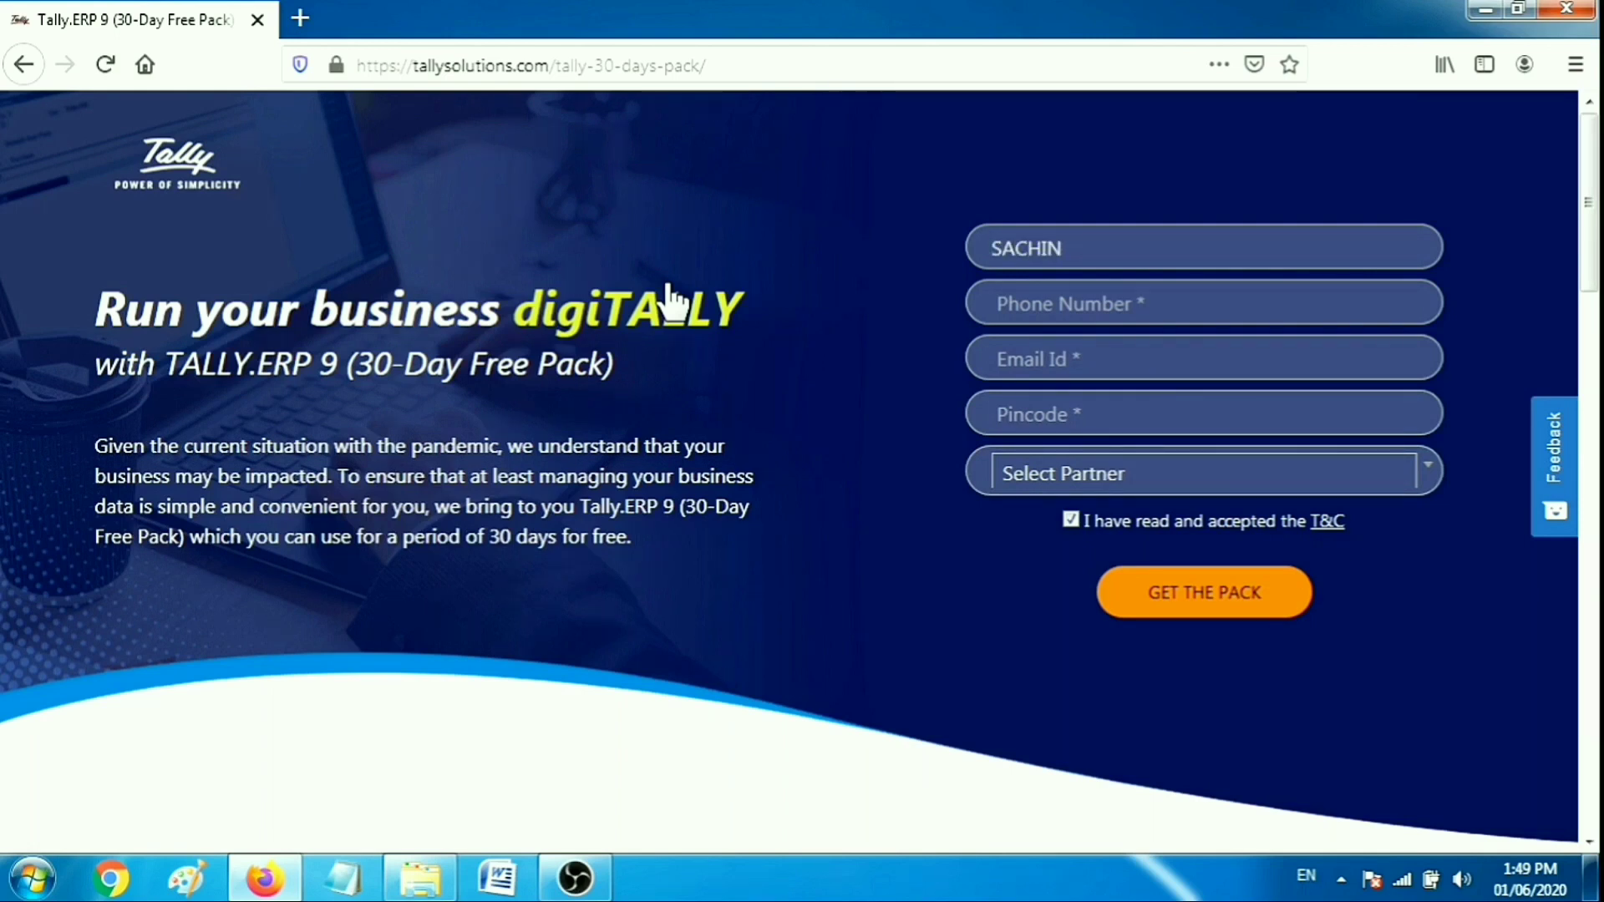
{"action": "left_click", "coordinate": [1084, 307]}
{"action": "left_click", "coordinate": [1049, 372]}
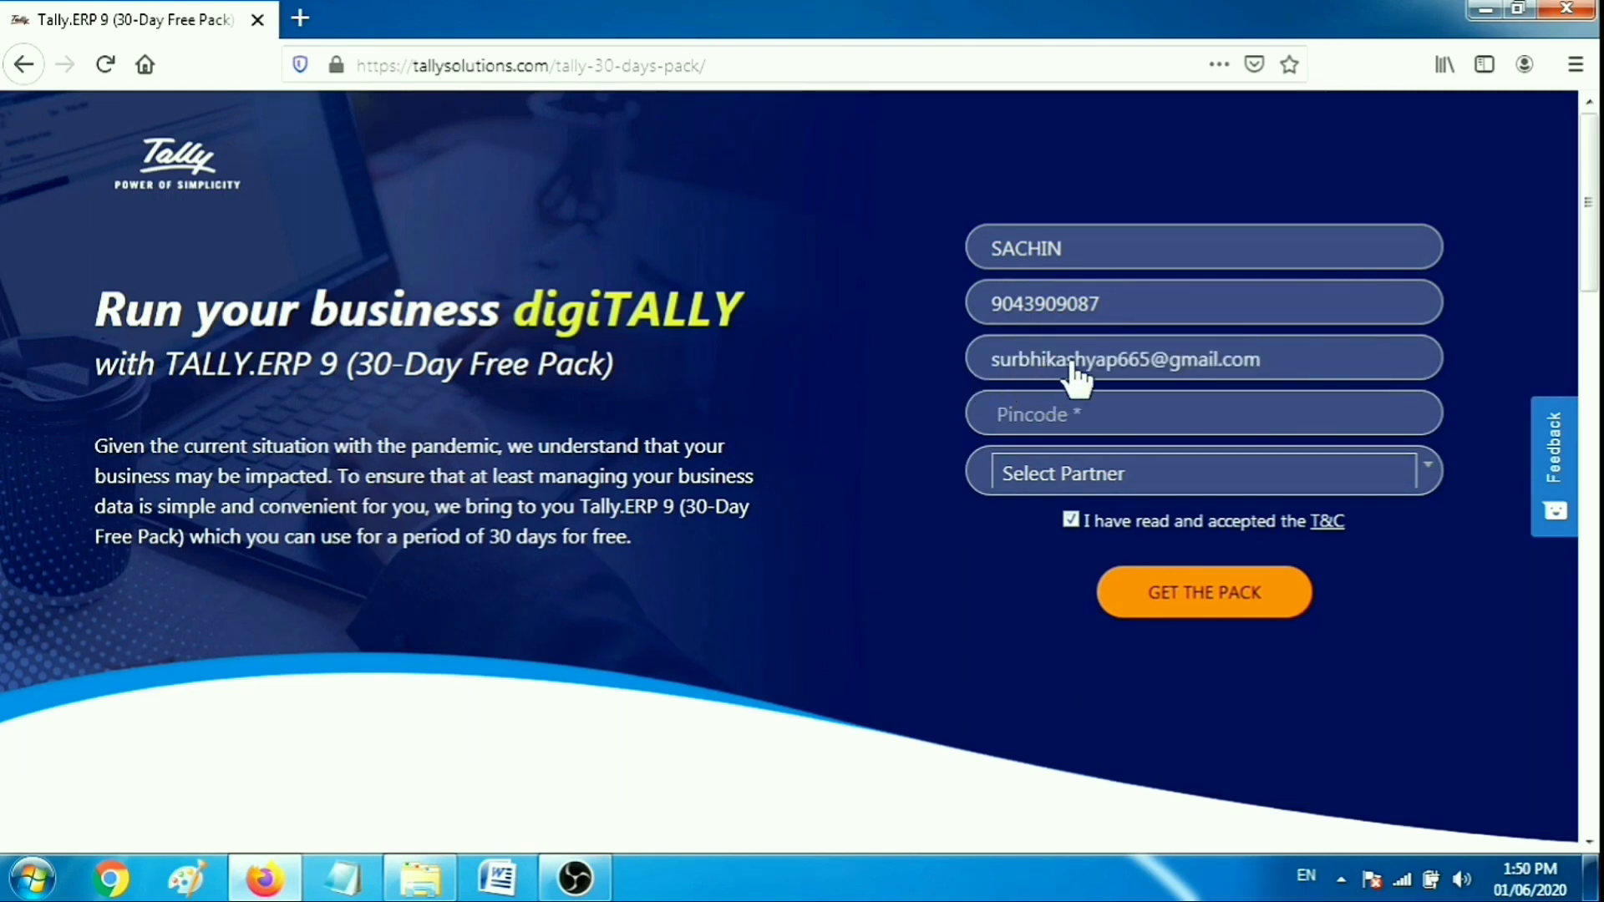
{"action": "left_click", "coordinate": [1033, 430]}
{"action": "type", "text": "261210"}
Select Management & Financial Consultancy Services as the Tally partner.
{"action": "left_click", "coordinate": [1043, 480]}
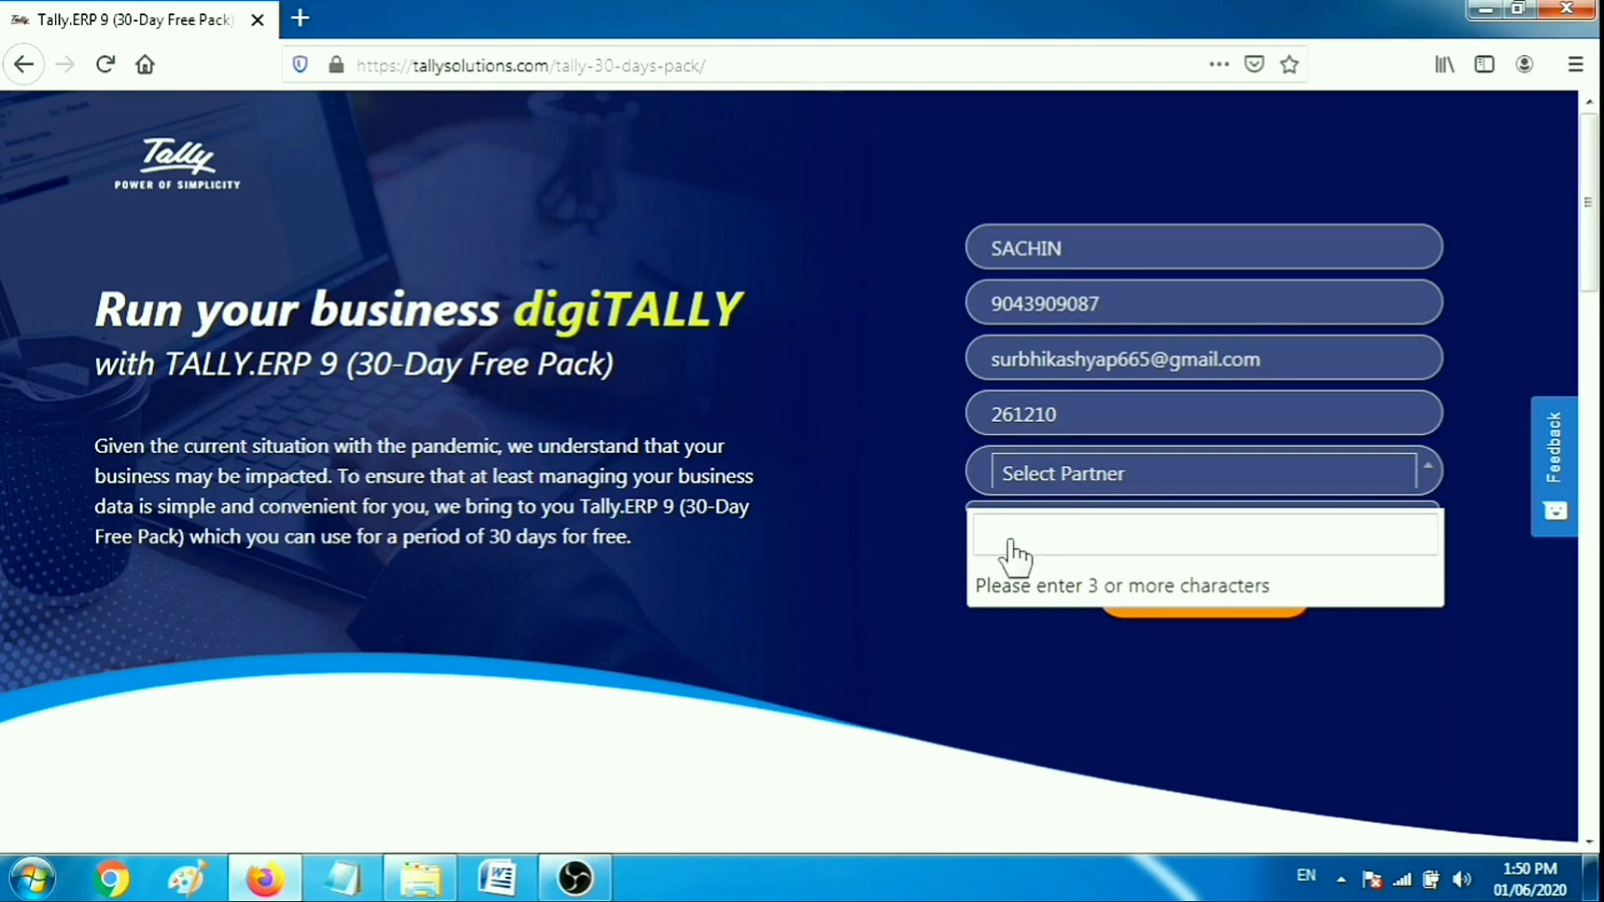
{"action": "type", "text": "man"}
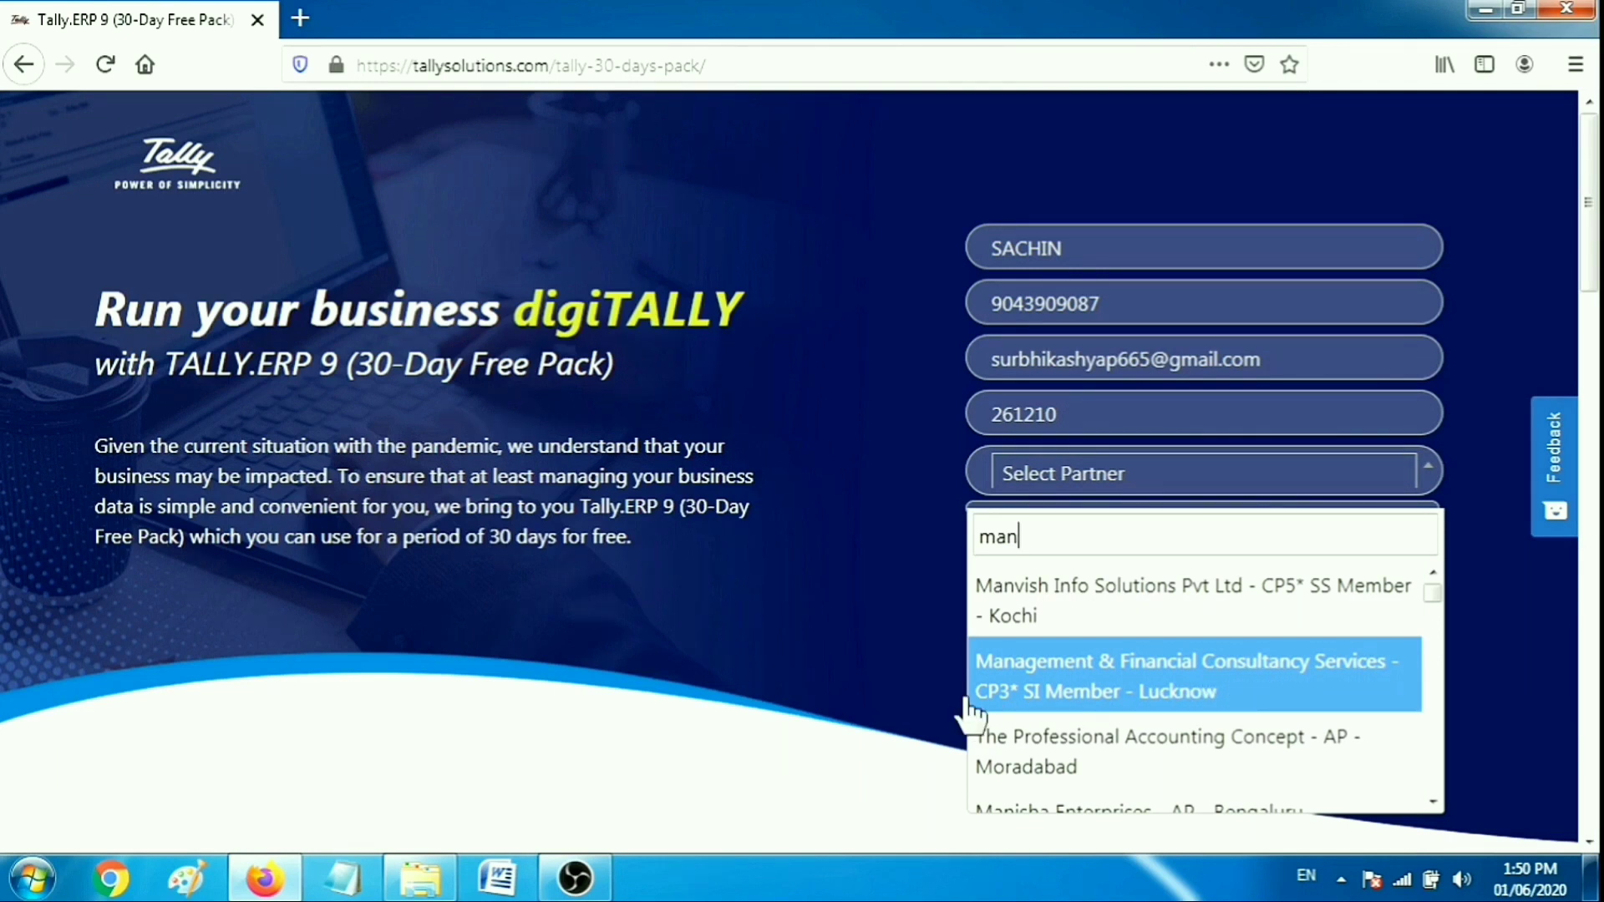
{"action": "left_click", "coordinate": [1115, 693]}
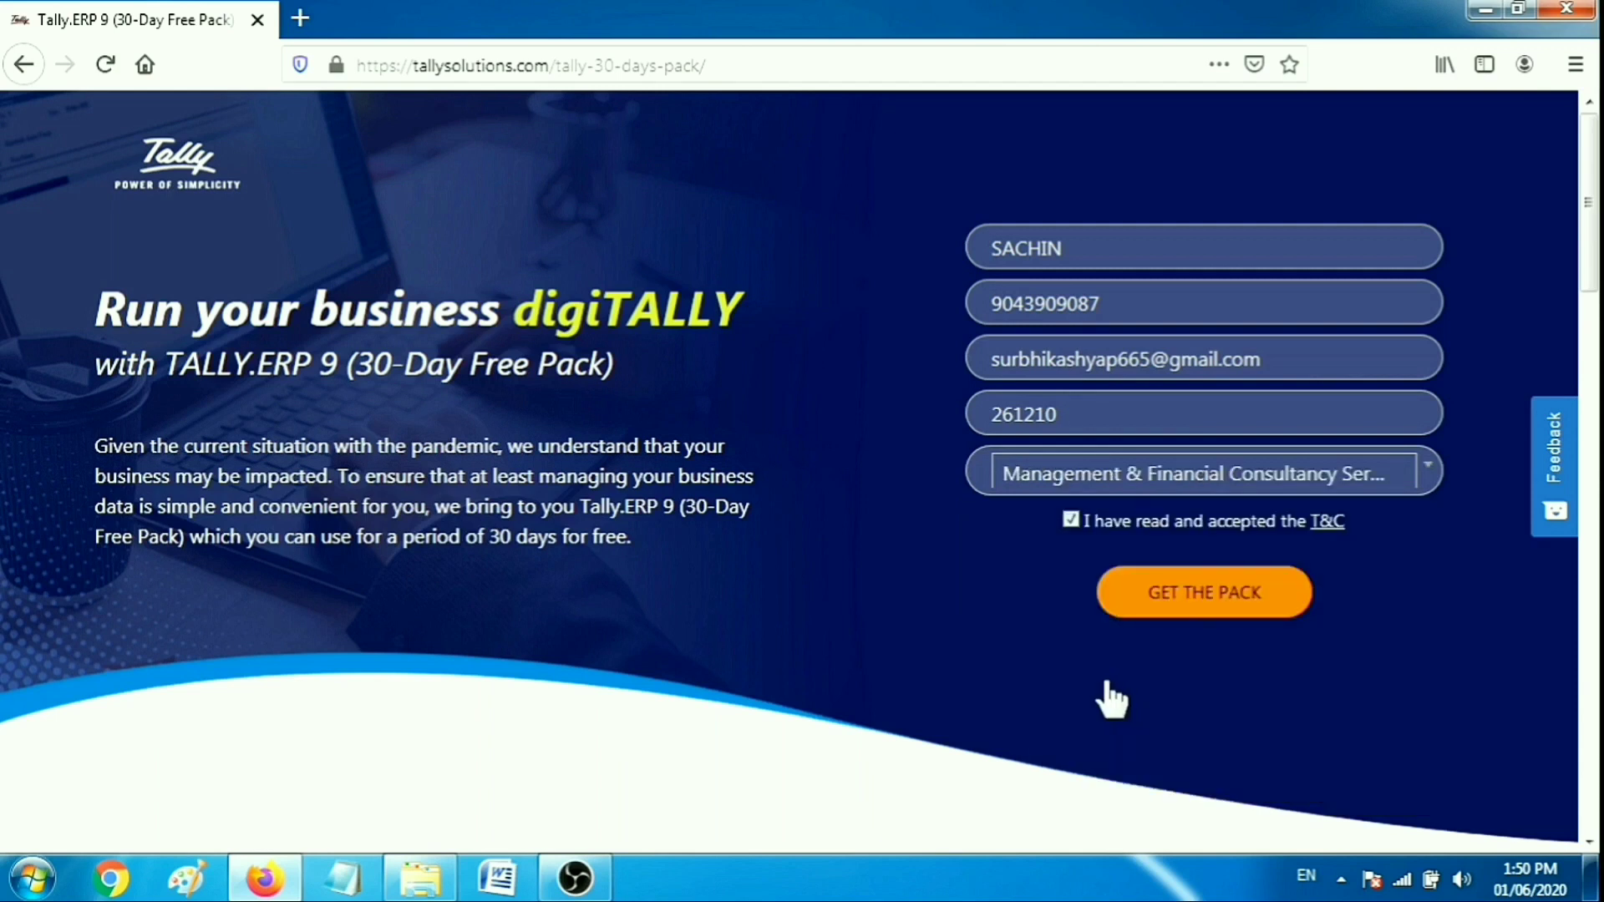
Submit the form with GET THE PACK and save the setup.exe download.
{"action": "left_click", "coordinate": [1207, 601]}
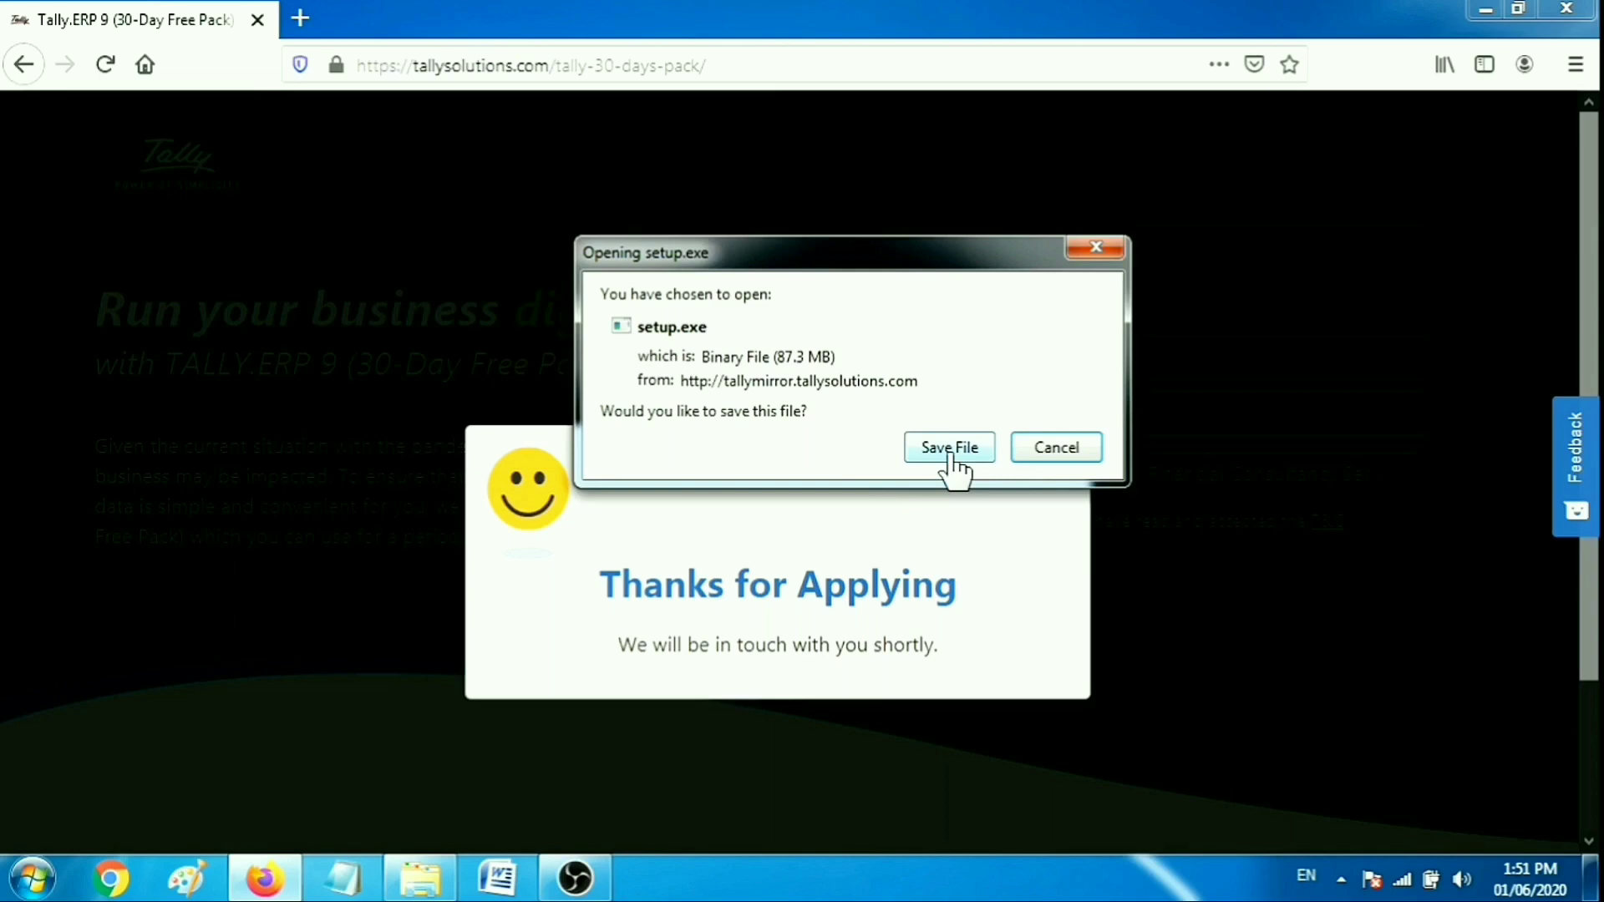
{"action": "left_click", "coordinate": [1054, 451]}
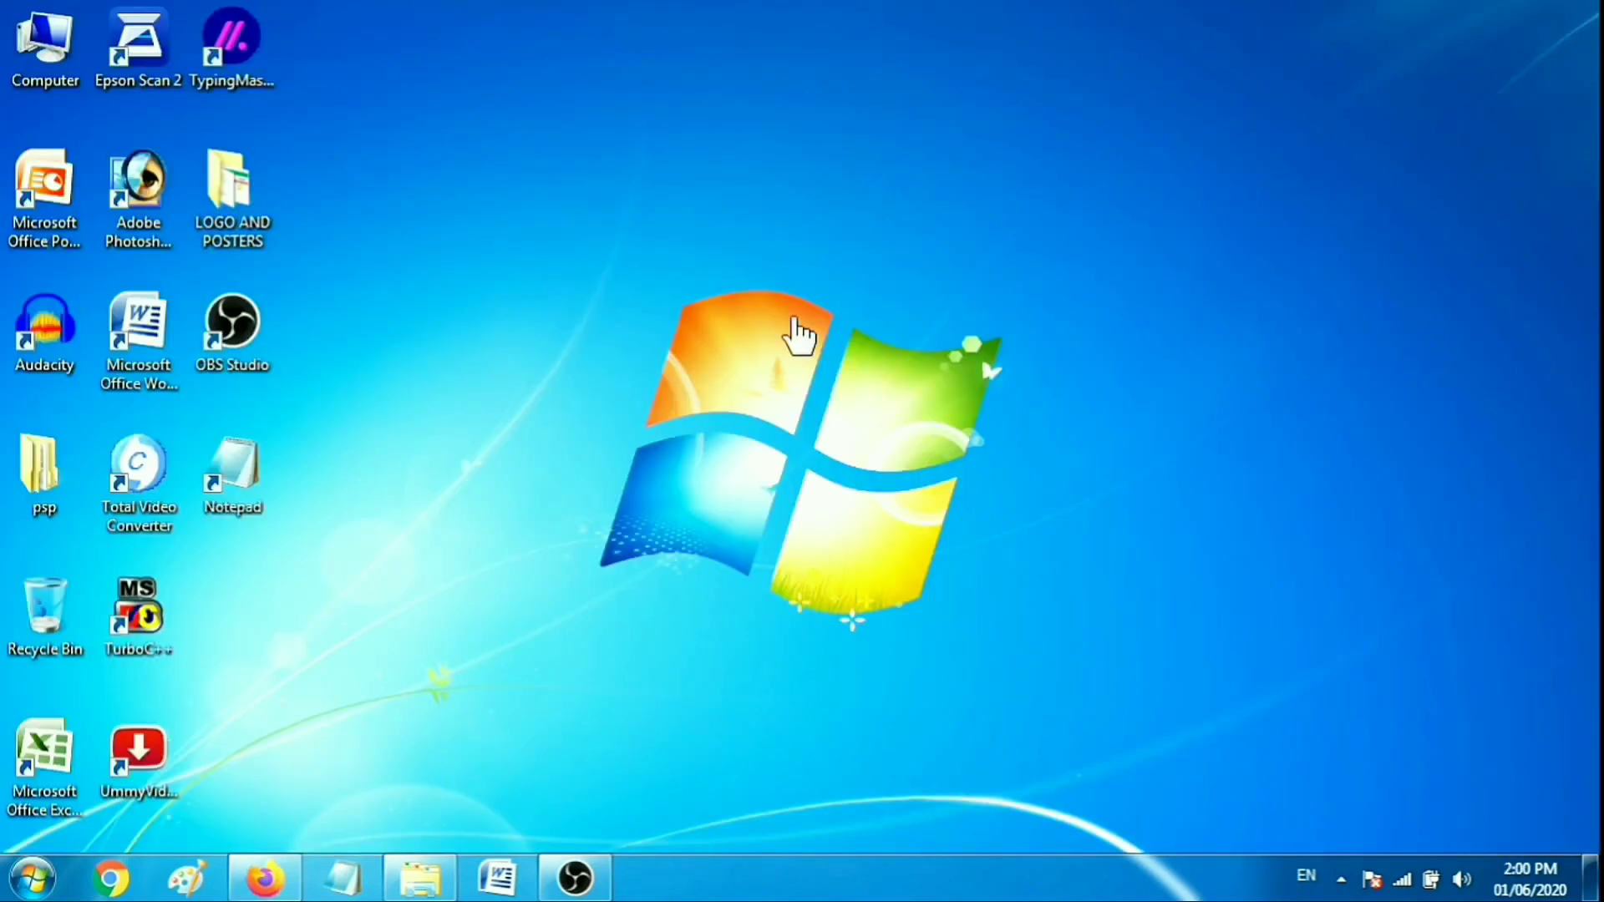
Go to Computer's Downloads folder and open the 87.2 MB Tally setup file.
{"action": "double_click", "coordinate": [49, 54]}
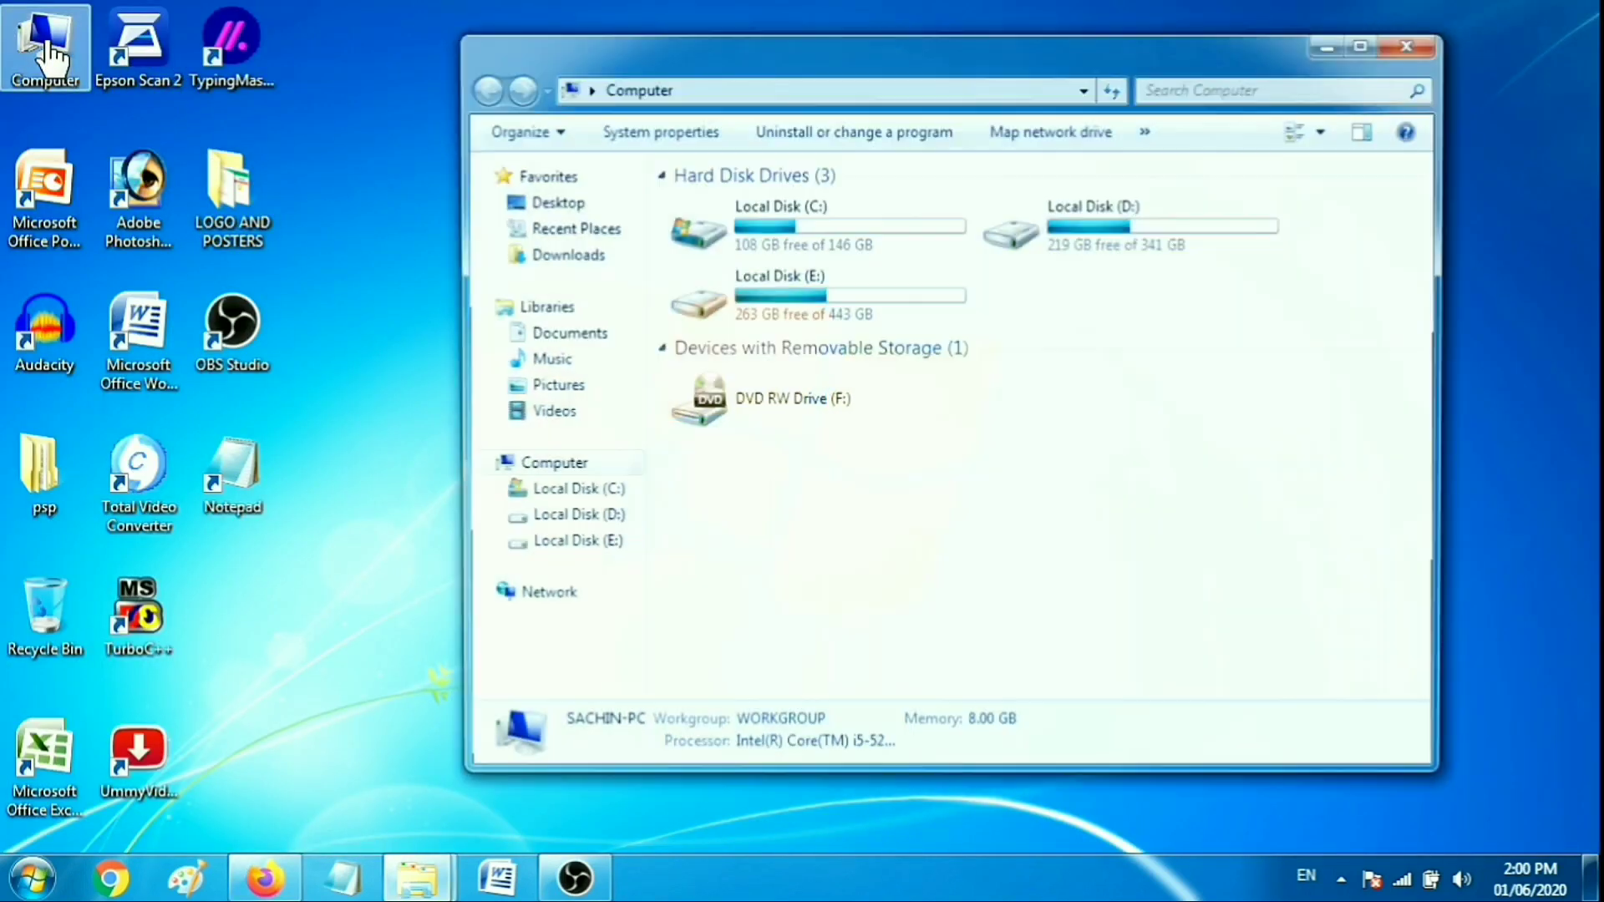
{"action": "left_click", "coordinate": [541, 259]}
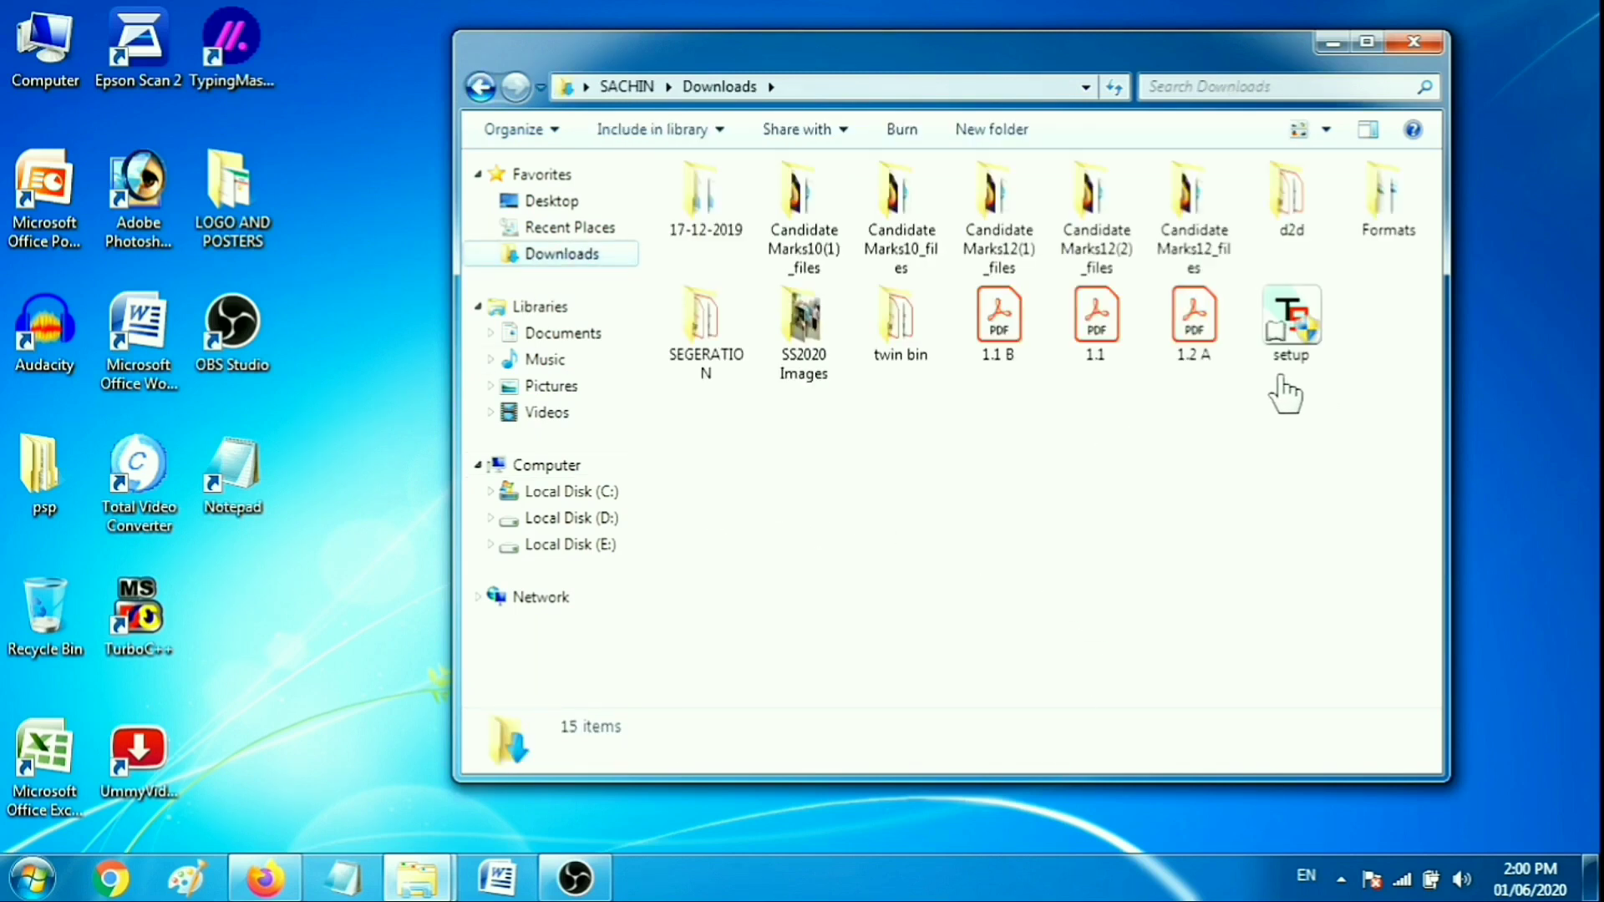
{"action": "mouse_move", "coordinate": [1280, 378]}
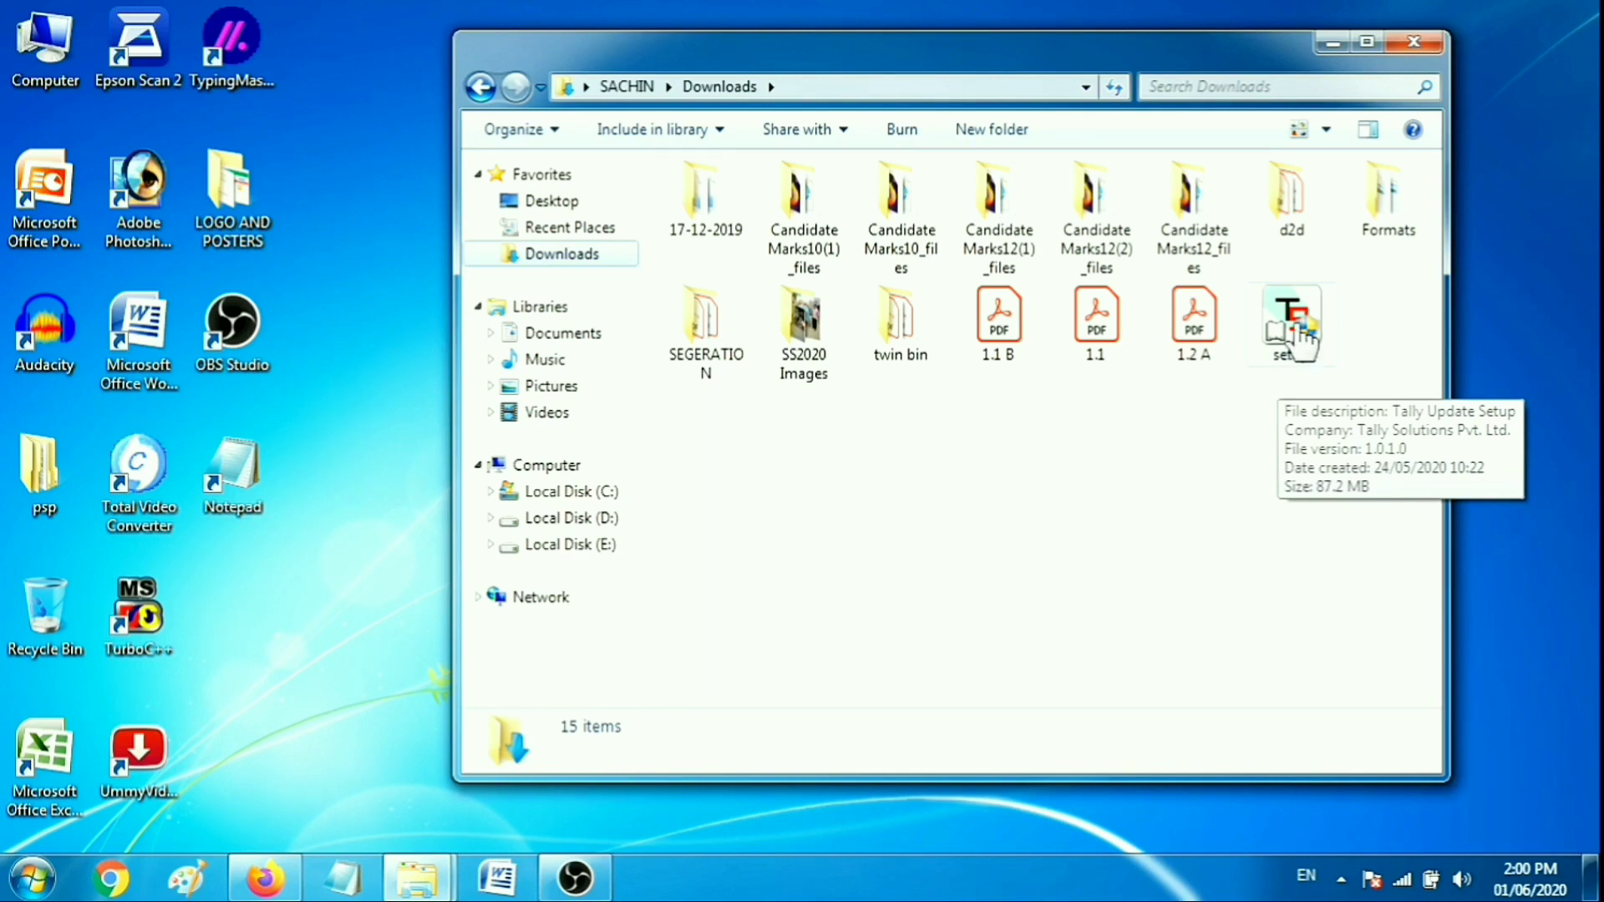
{"action": "left_click", "coordinate": [1299, 338]}
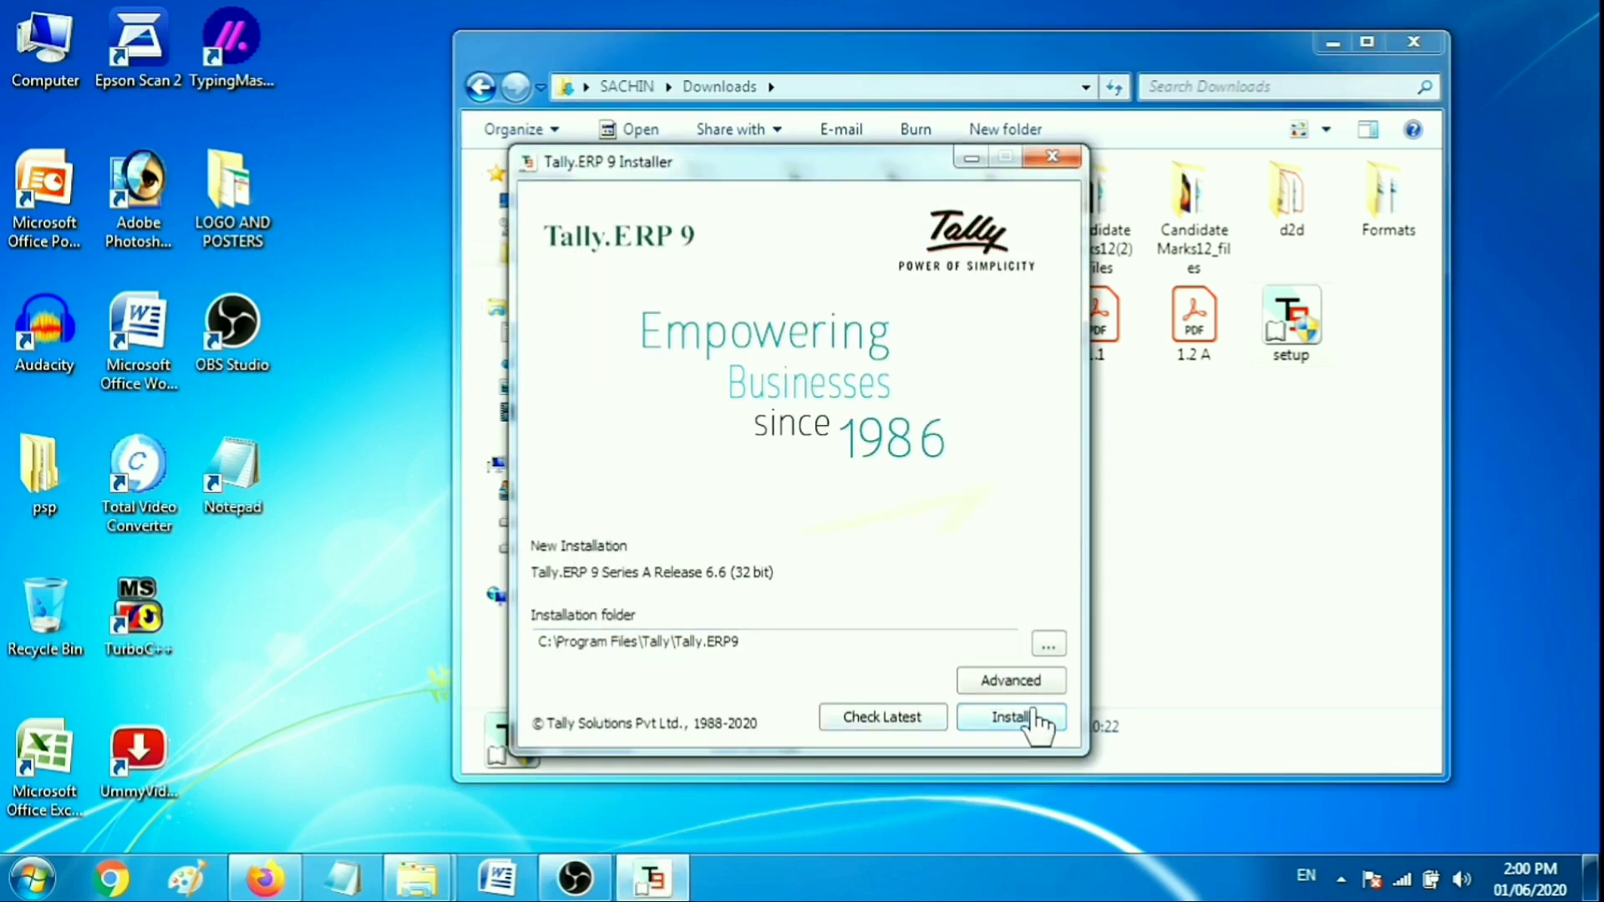
Install Tally.ERP 9 Series A Release 6.6 from the installer.
{"action": "left_click", "coordinate": [1014, 724]}
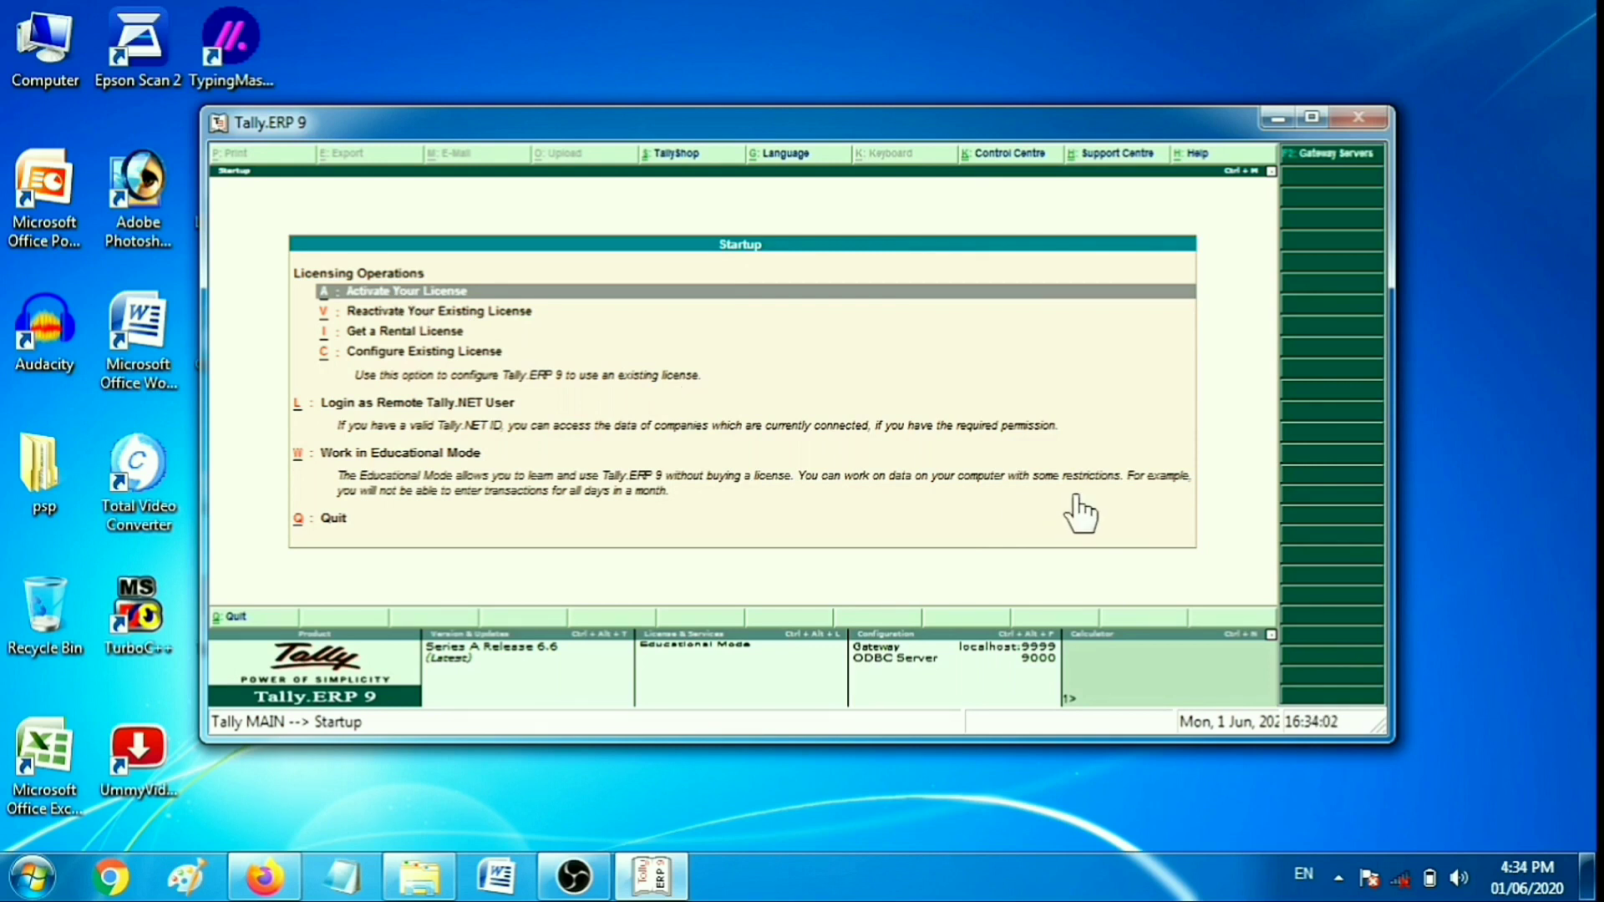
Choose to activate the licence and check the mail holding the licence details.
{"action": "key", "text": "Return"}
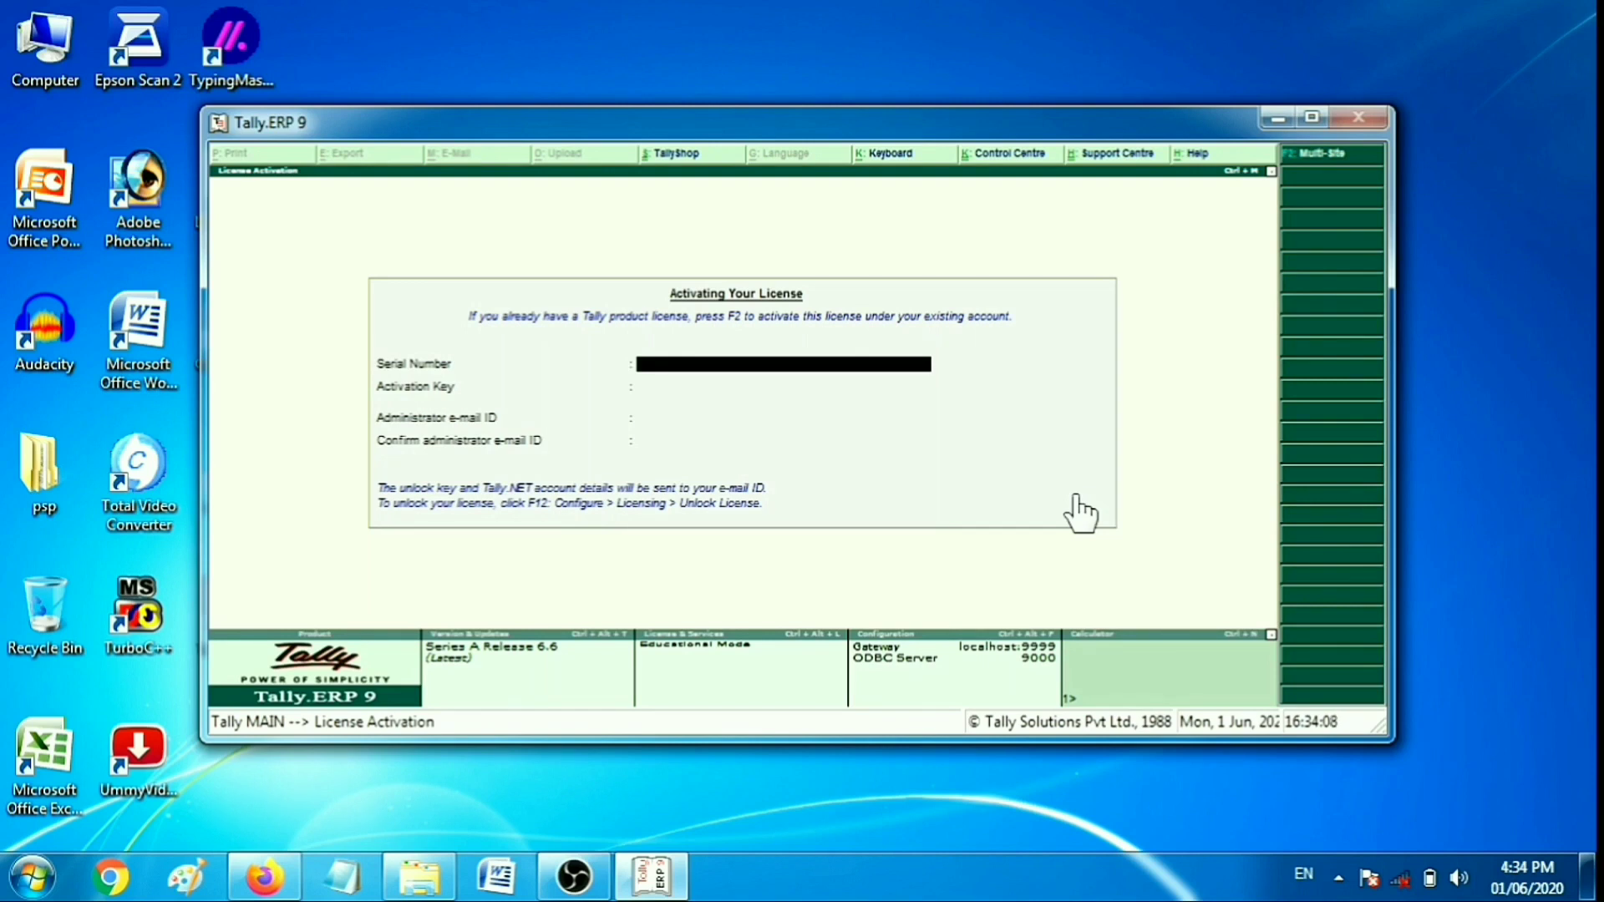
{"action": "left_click", "coordinate": [264, 877]}
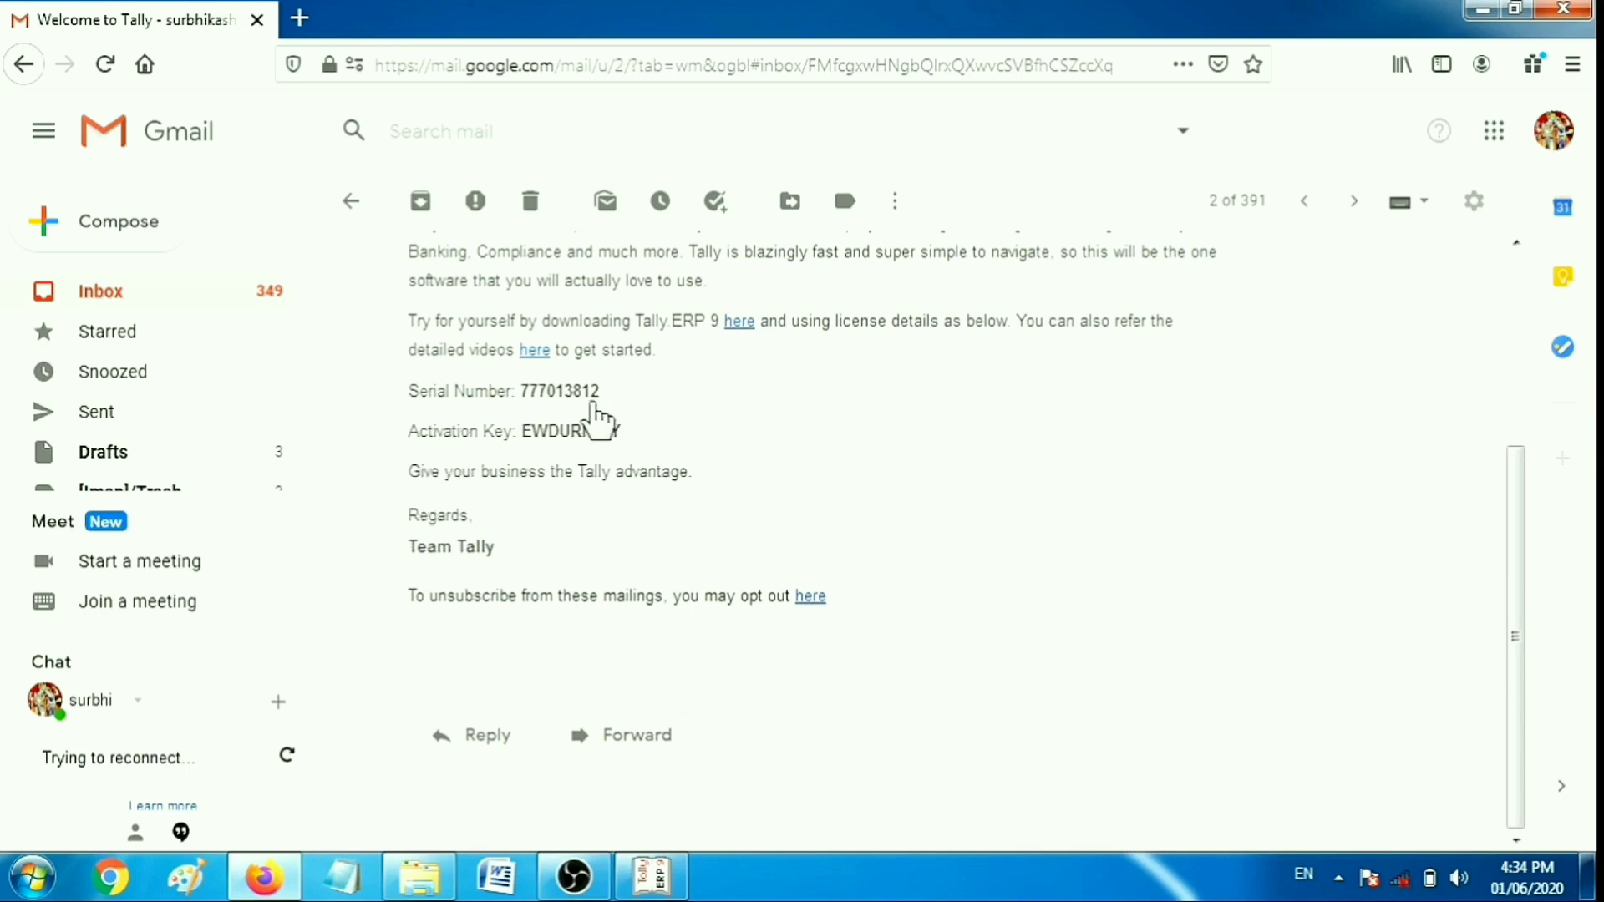
{"action": "left_click", "coordinate": [1482, 10]}
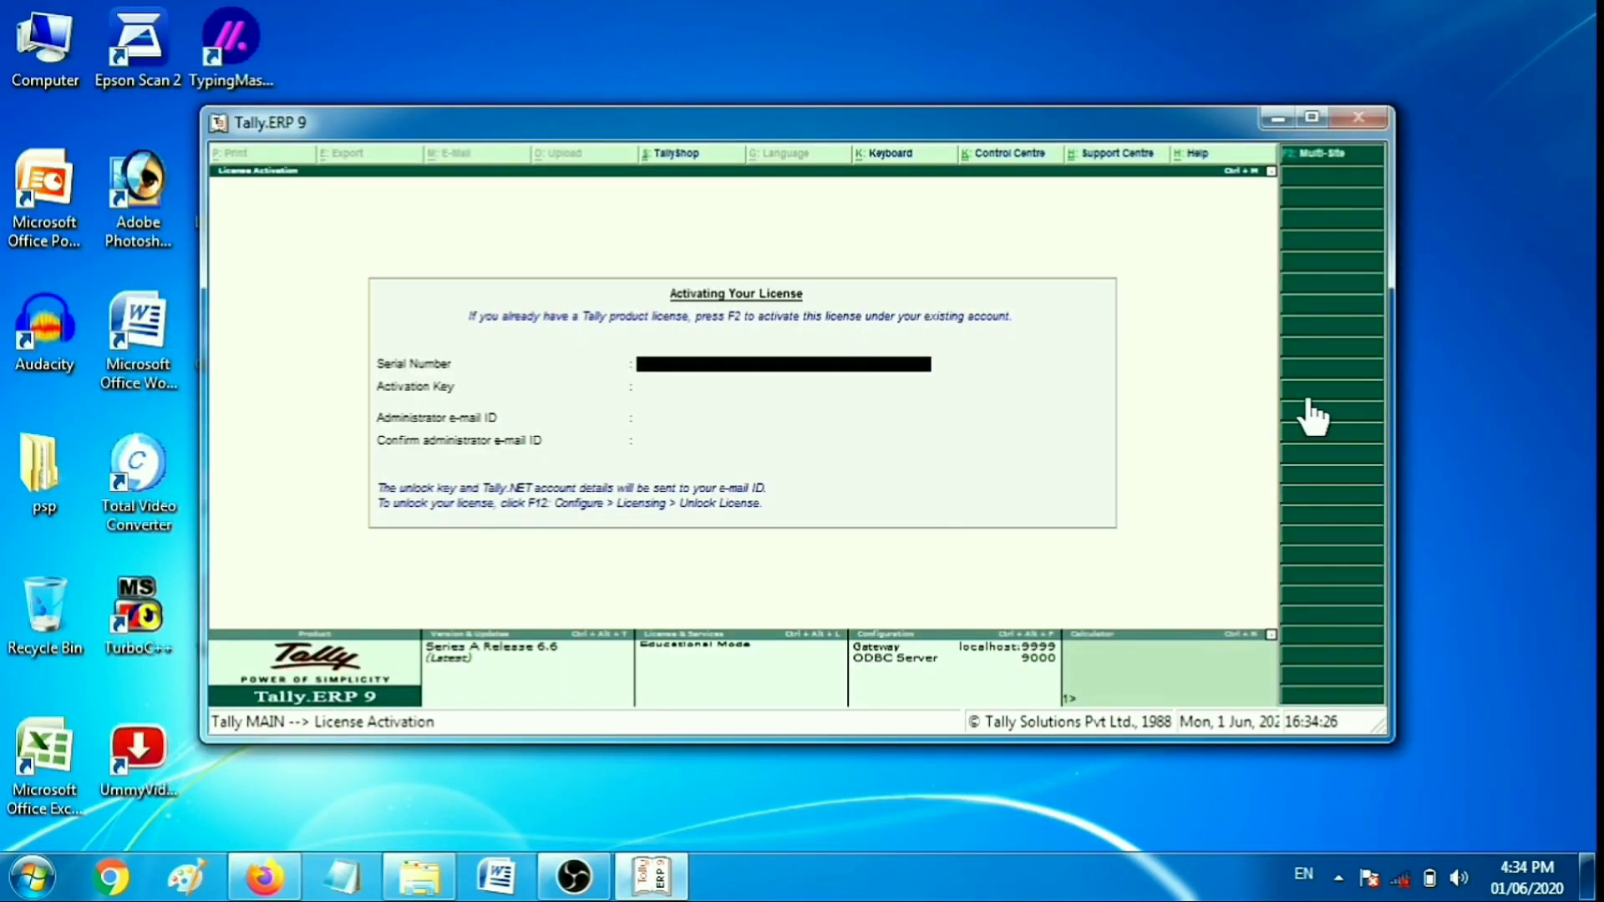
Enter the serial number, activation key and administrator e-mail, confirming the e-mail.
{"action": "key", "text": "Return"}
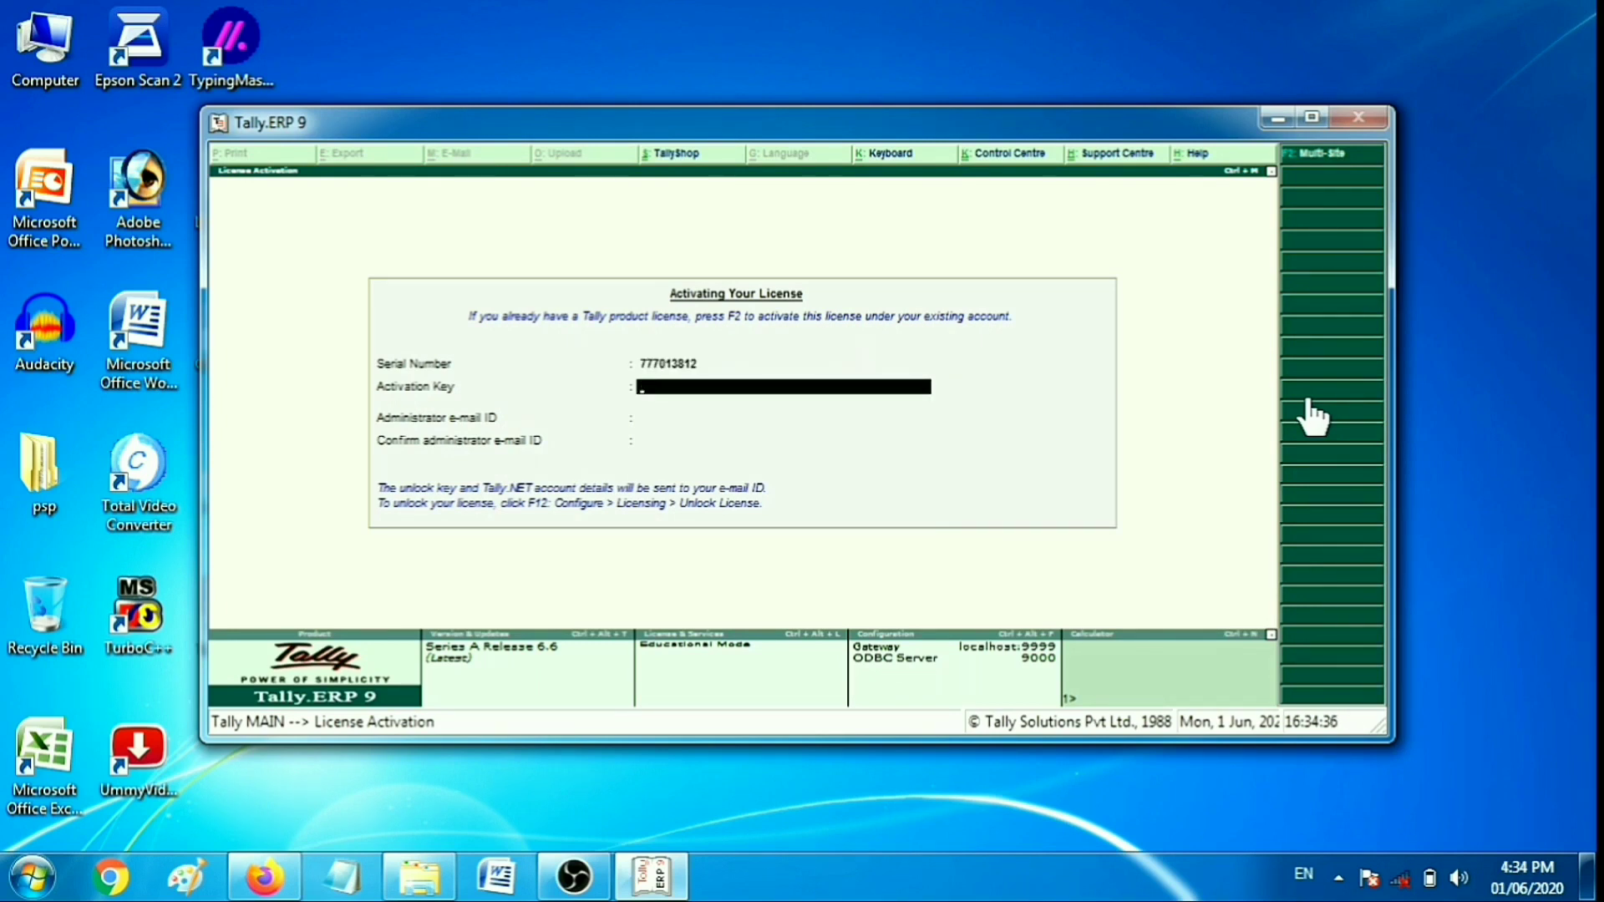
{"action": "key", "text": "Return"}
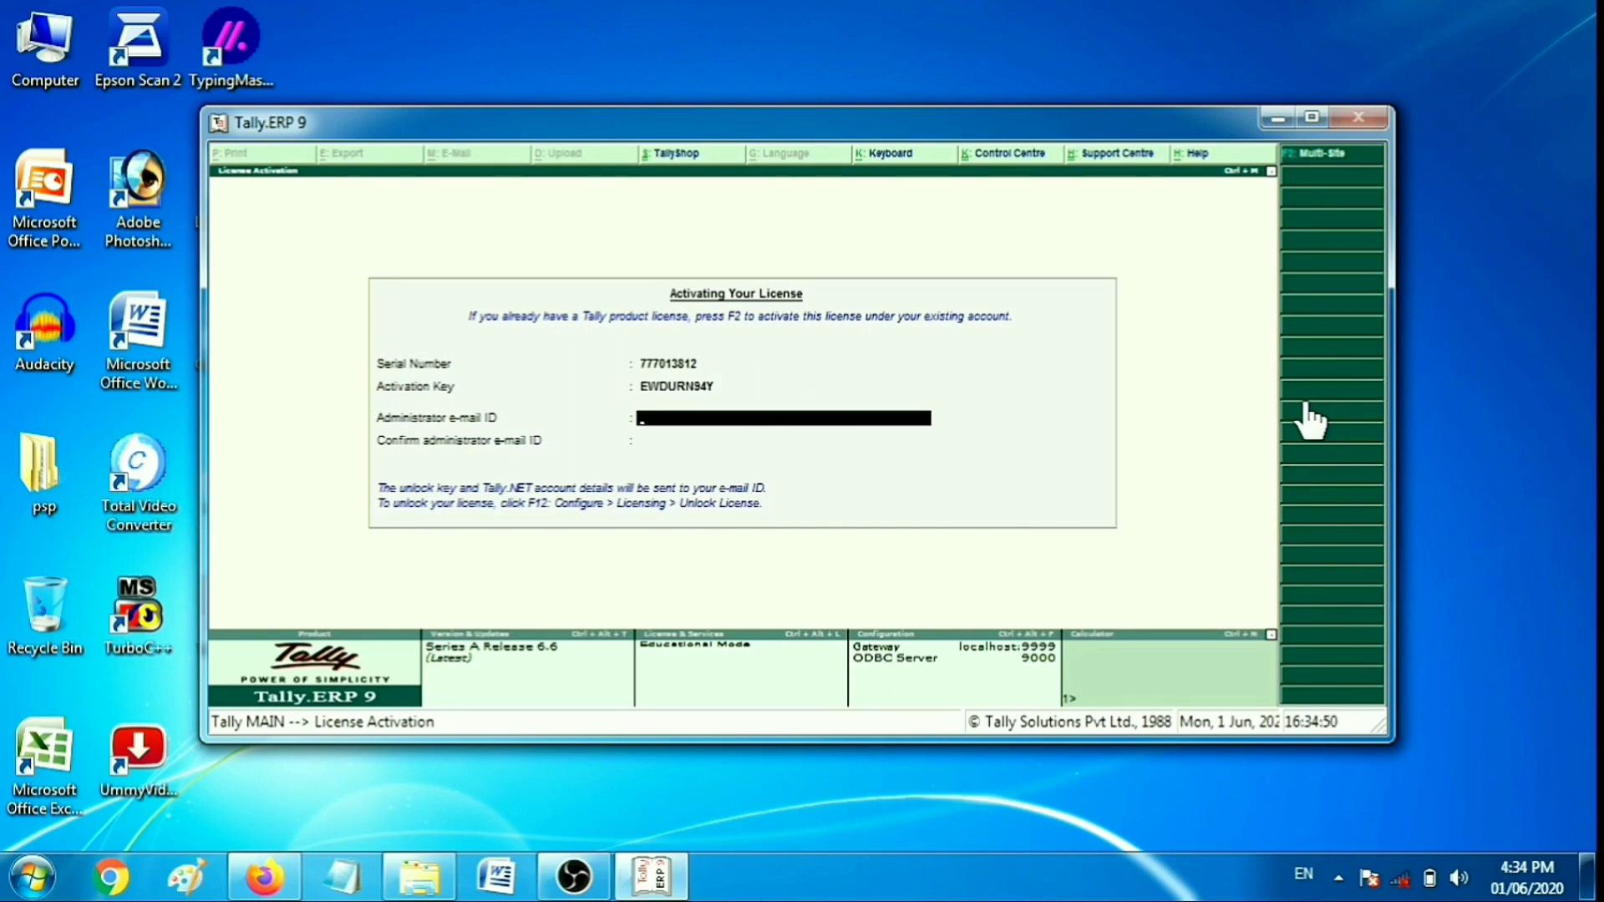
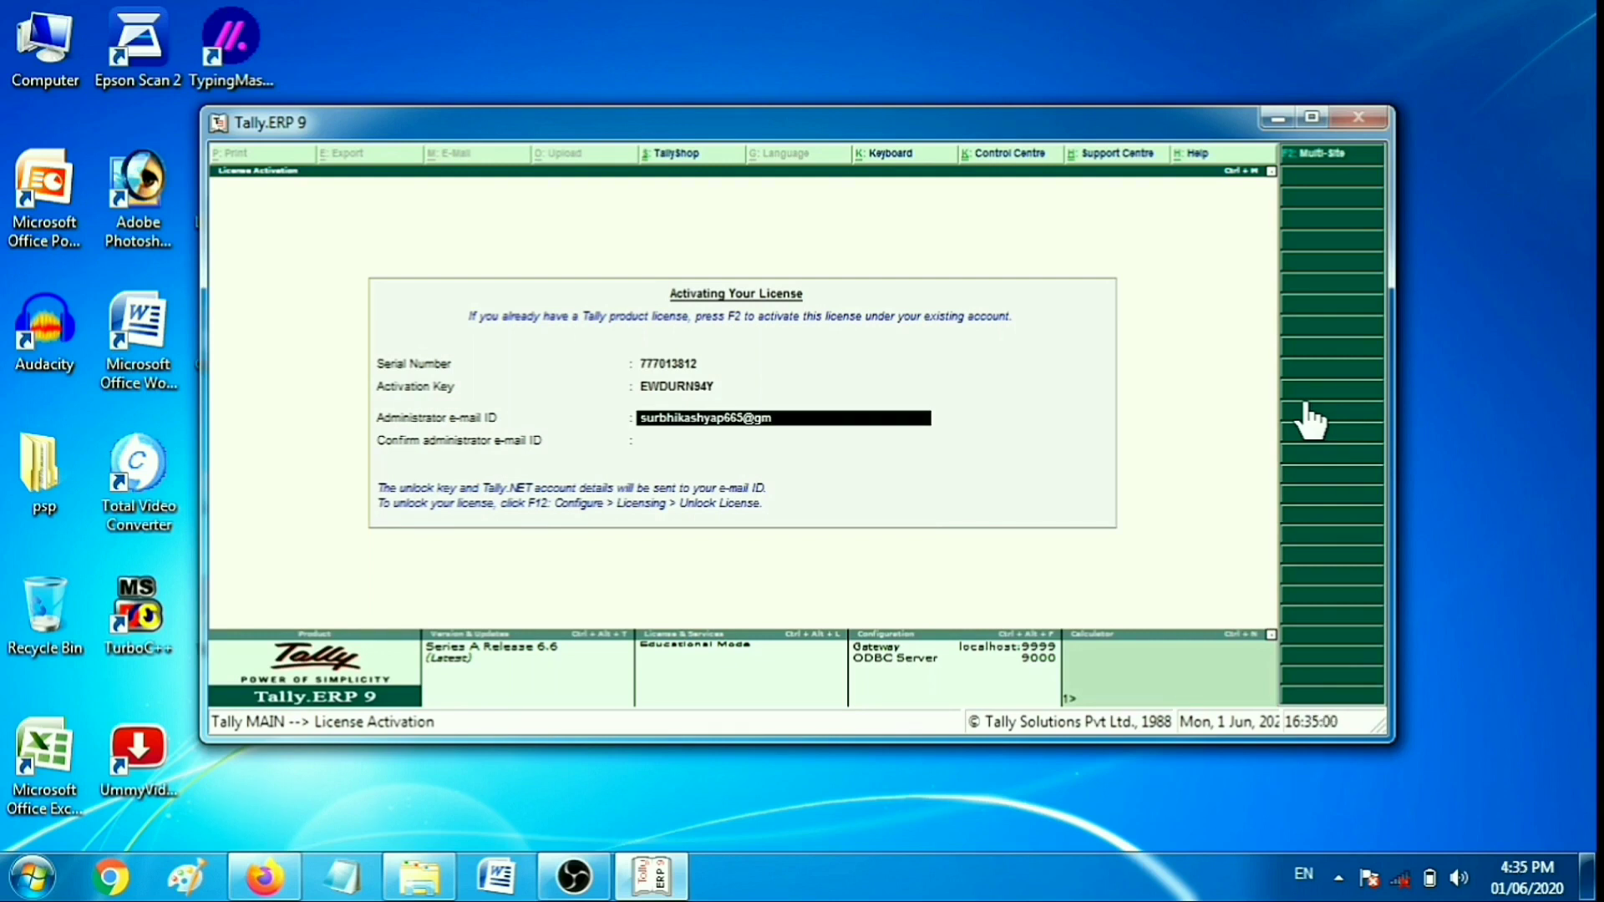
{"action": "key", "text": "Return"}
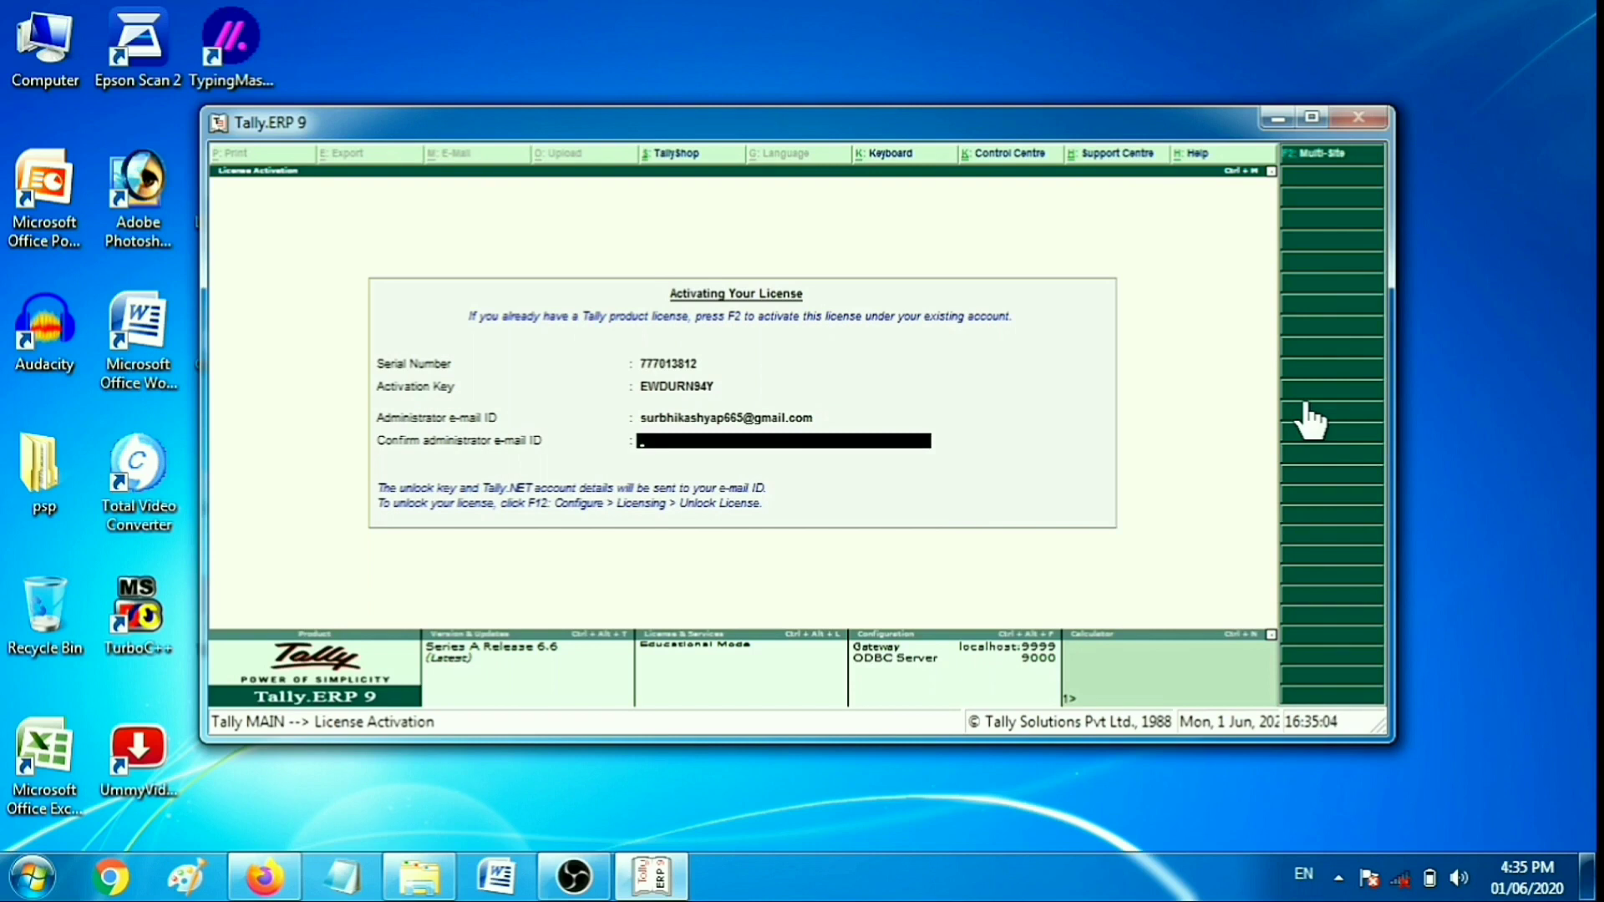
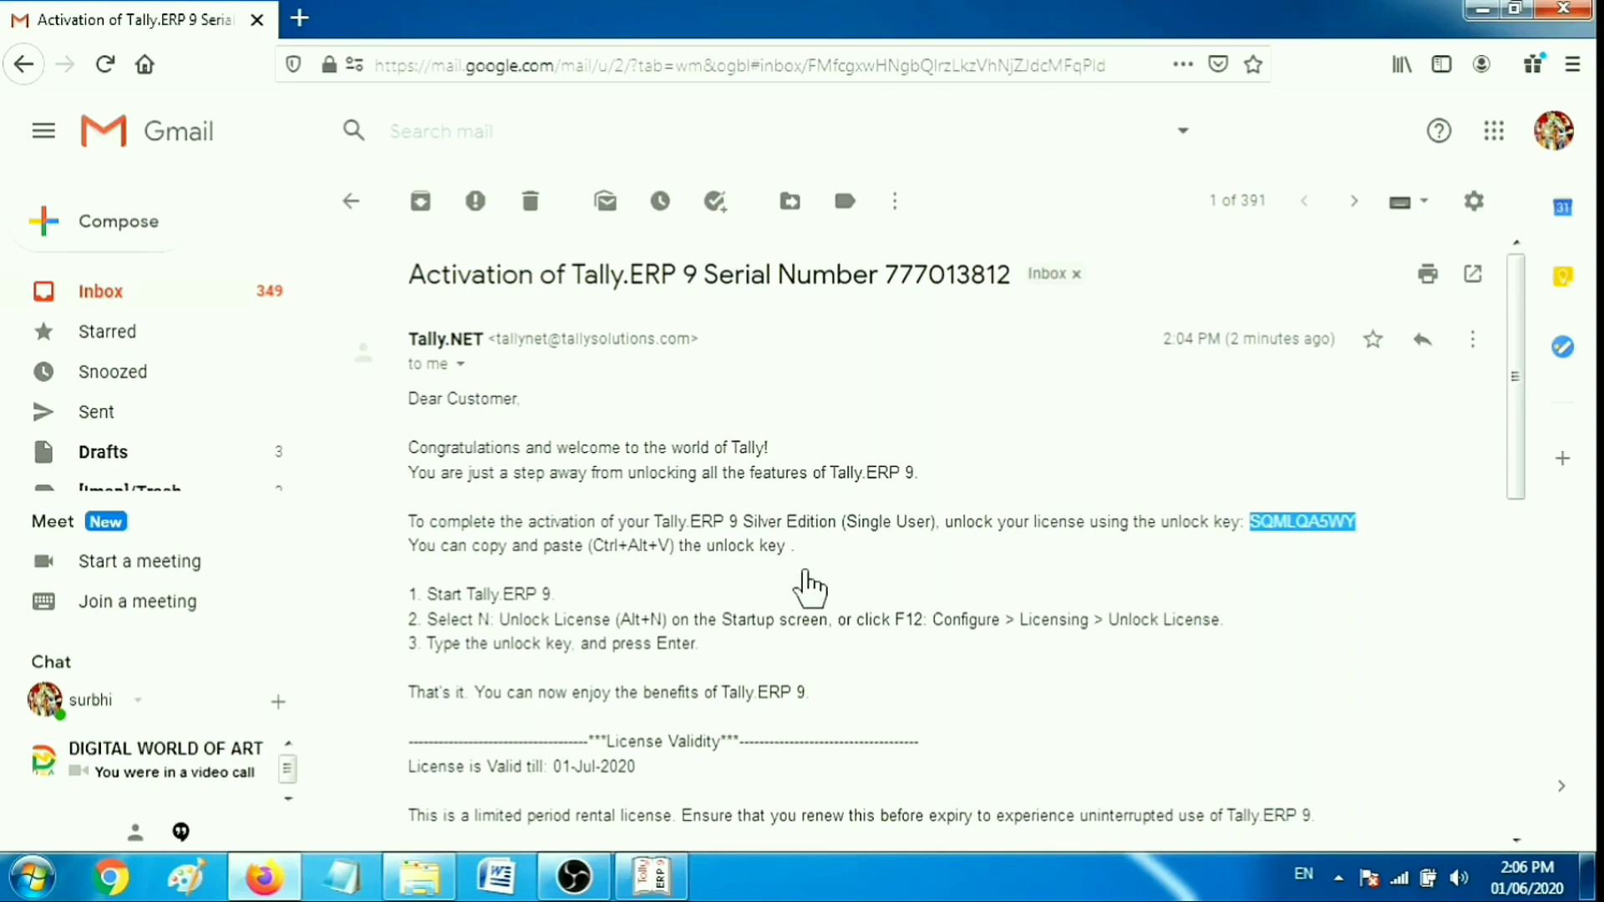
{"action": "left_click", "coordinate": [802, 570]}
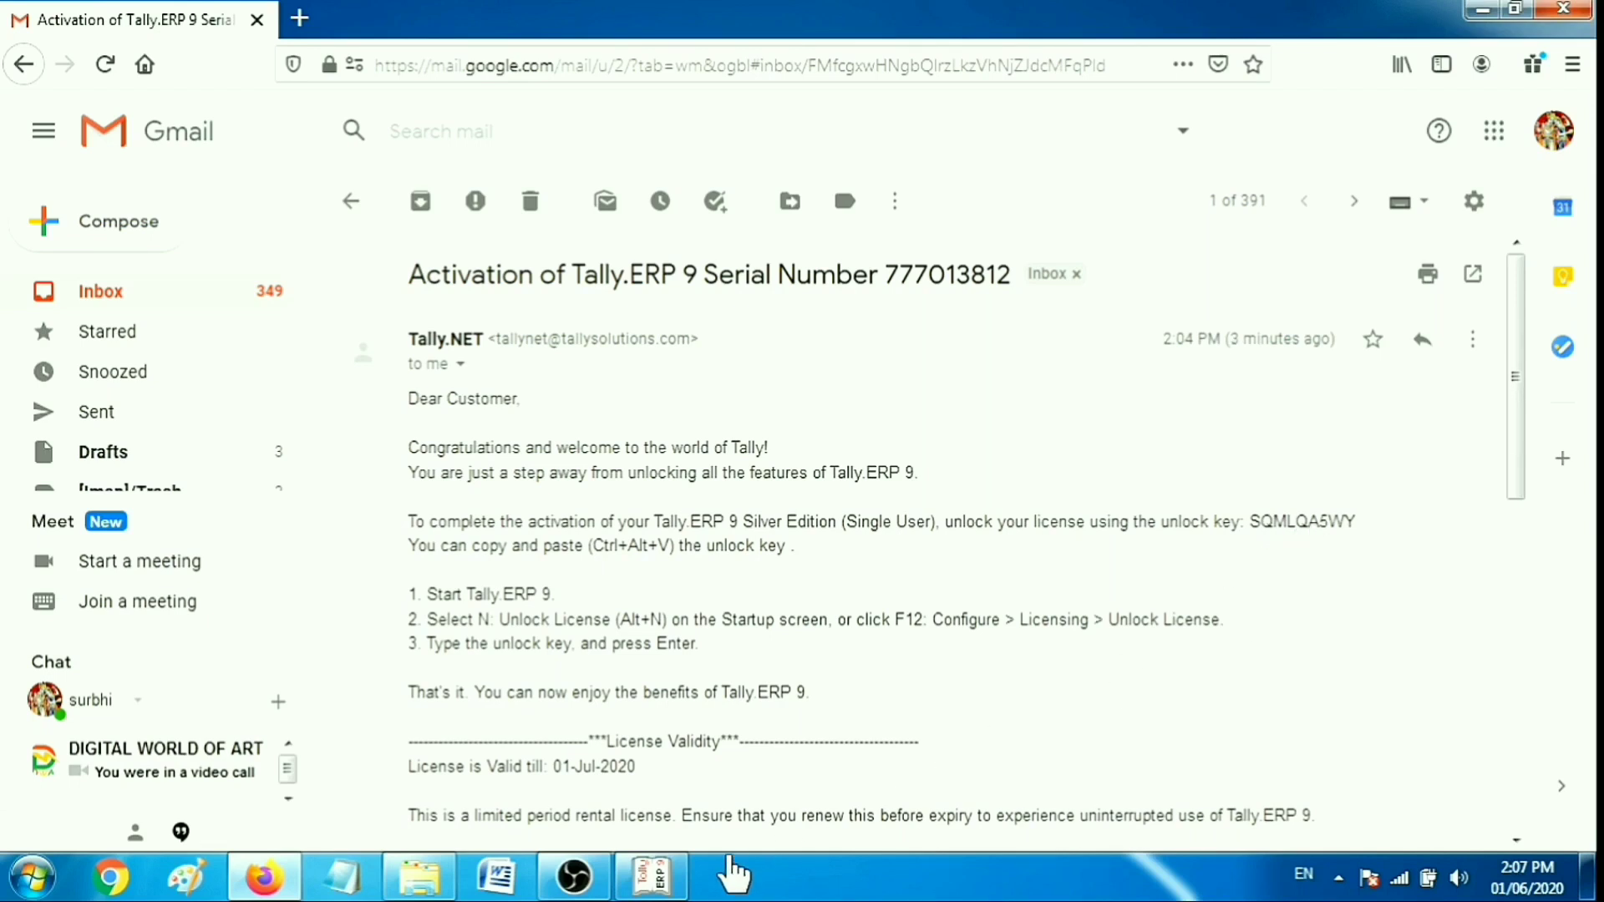
Enter the unlock key from the activation e-mail into Tally's Unlock Key field and submit it.
{"action": "left_click", "coordinate": [628, 887]}
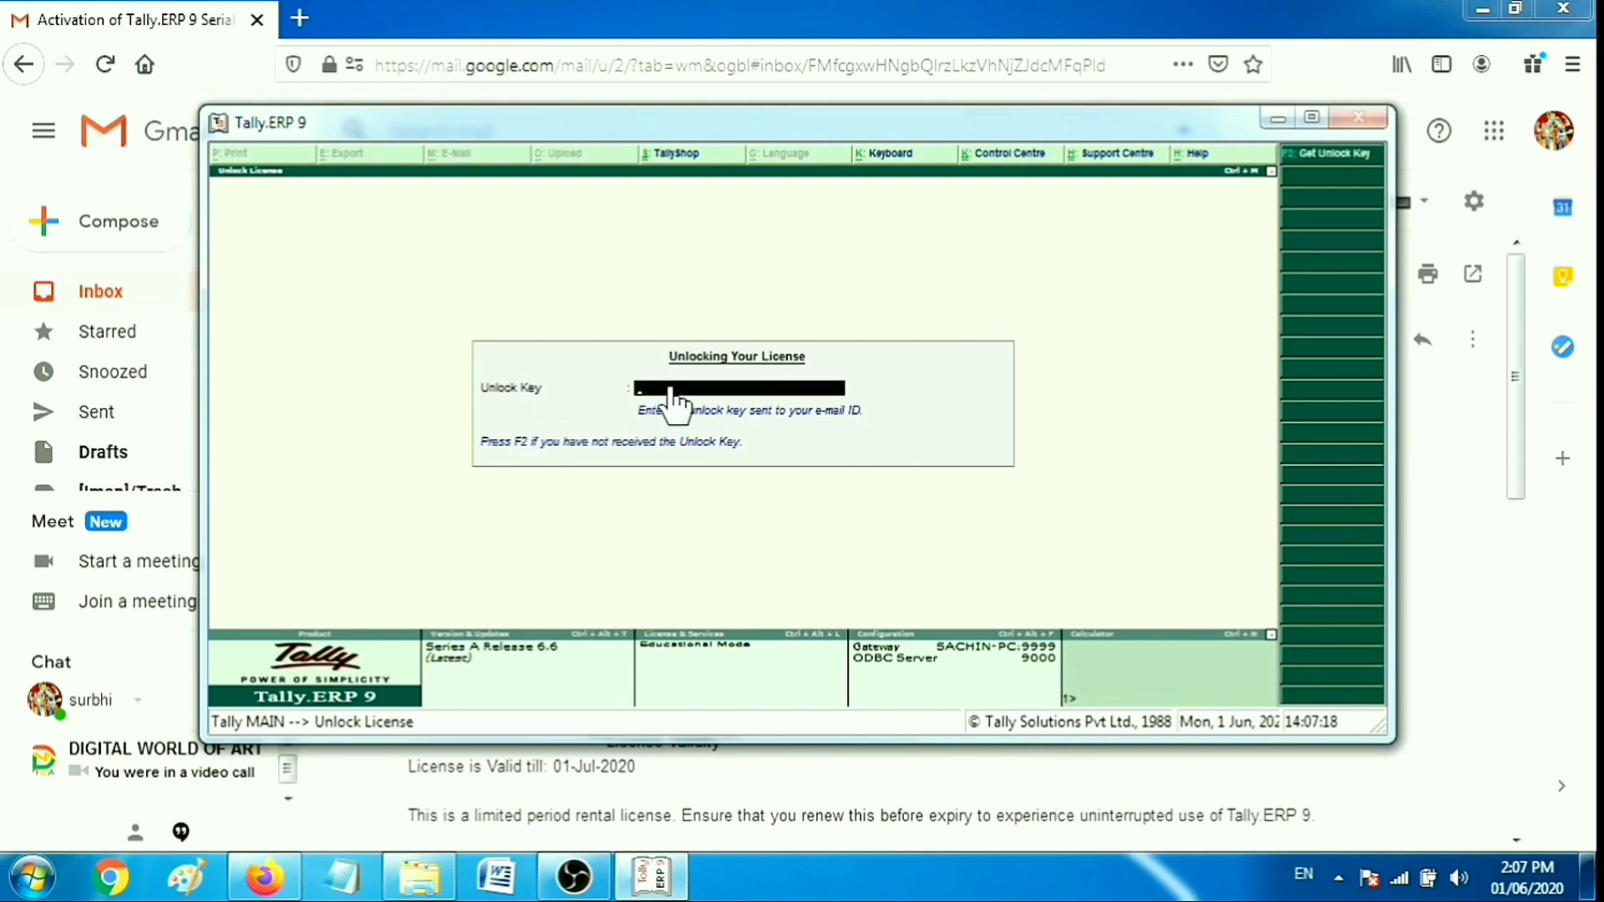
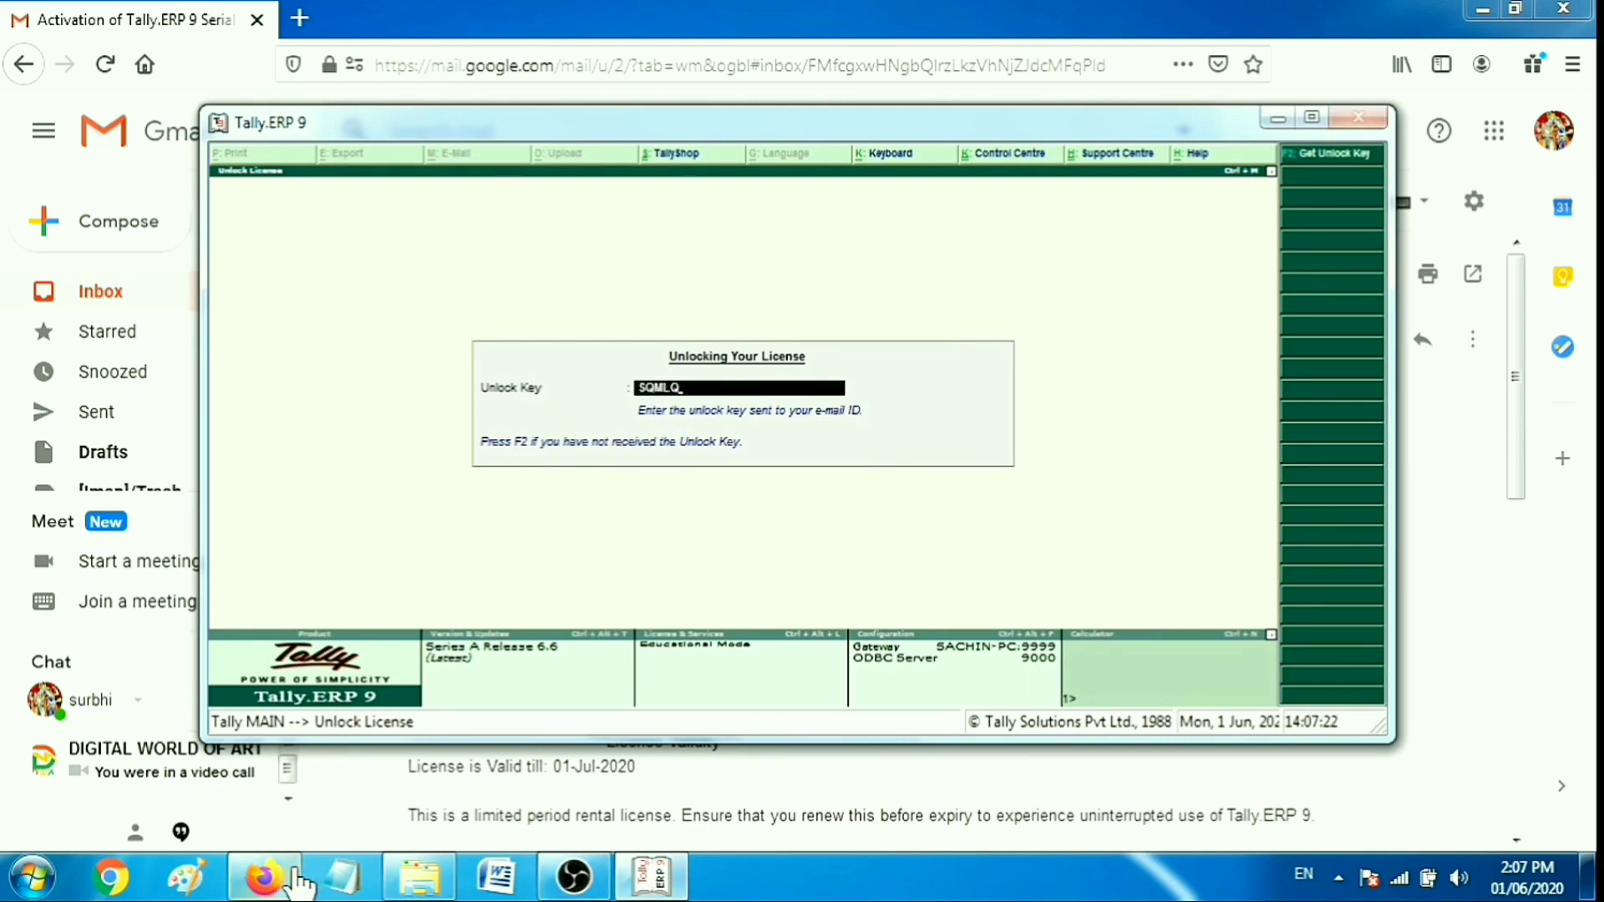
{"action": "left_click", "coordinate": [294, 871]}
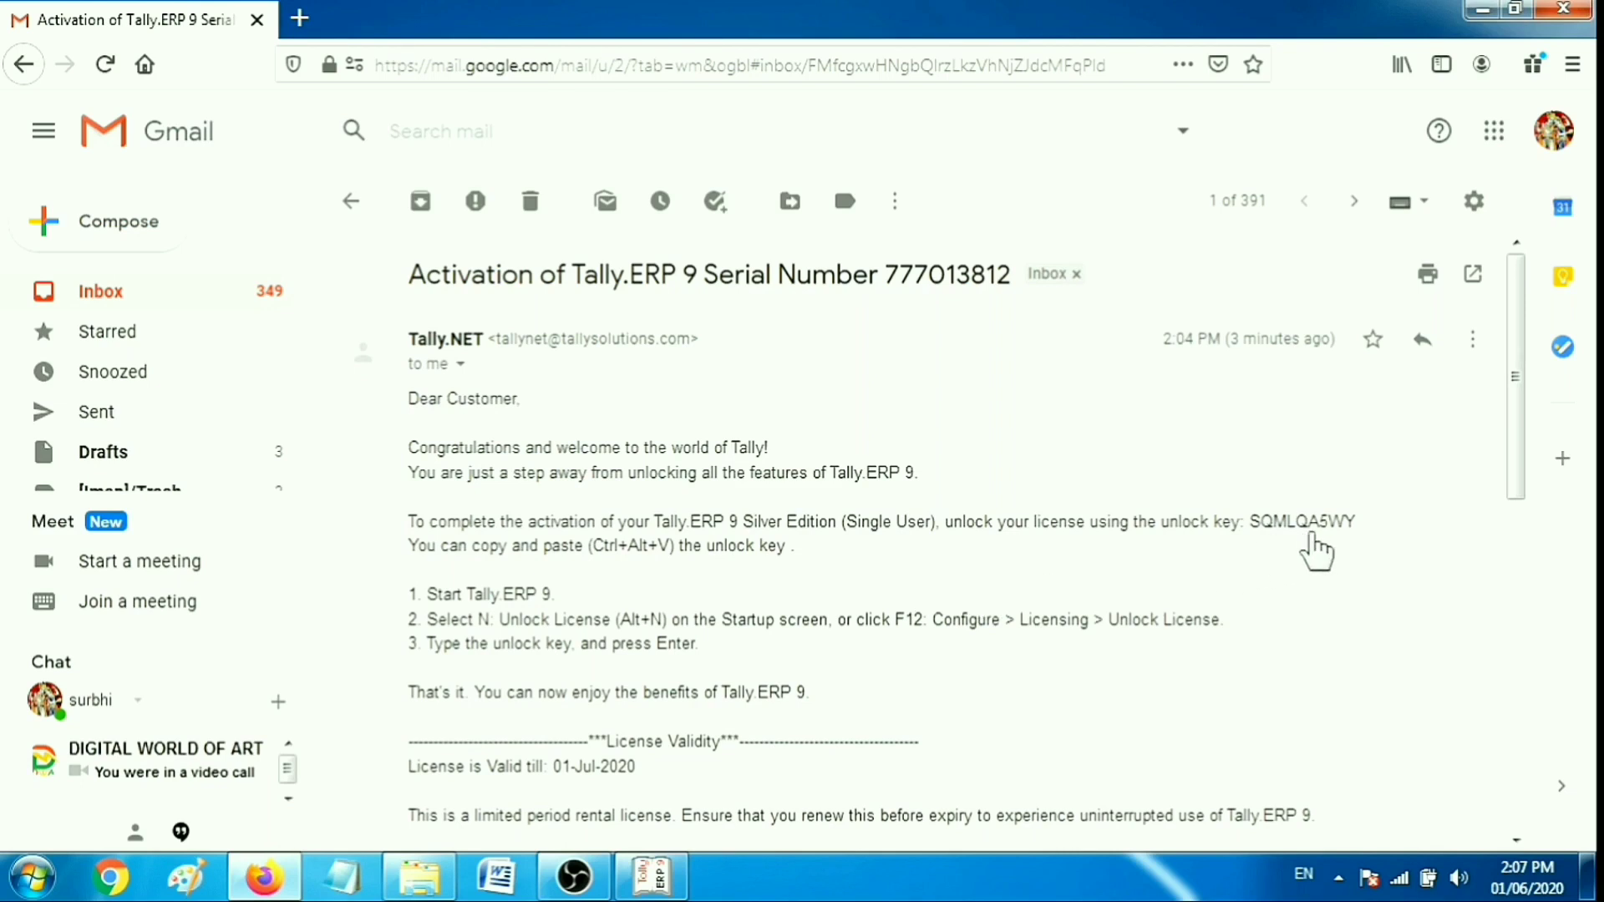
{"action": "left_click", "coordinate": [660, 871]}
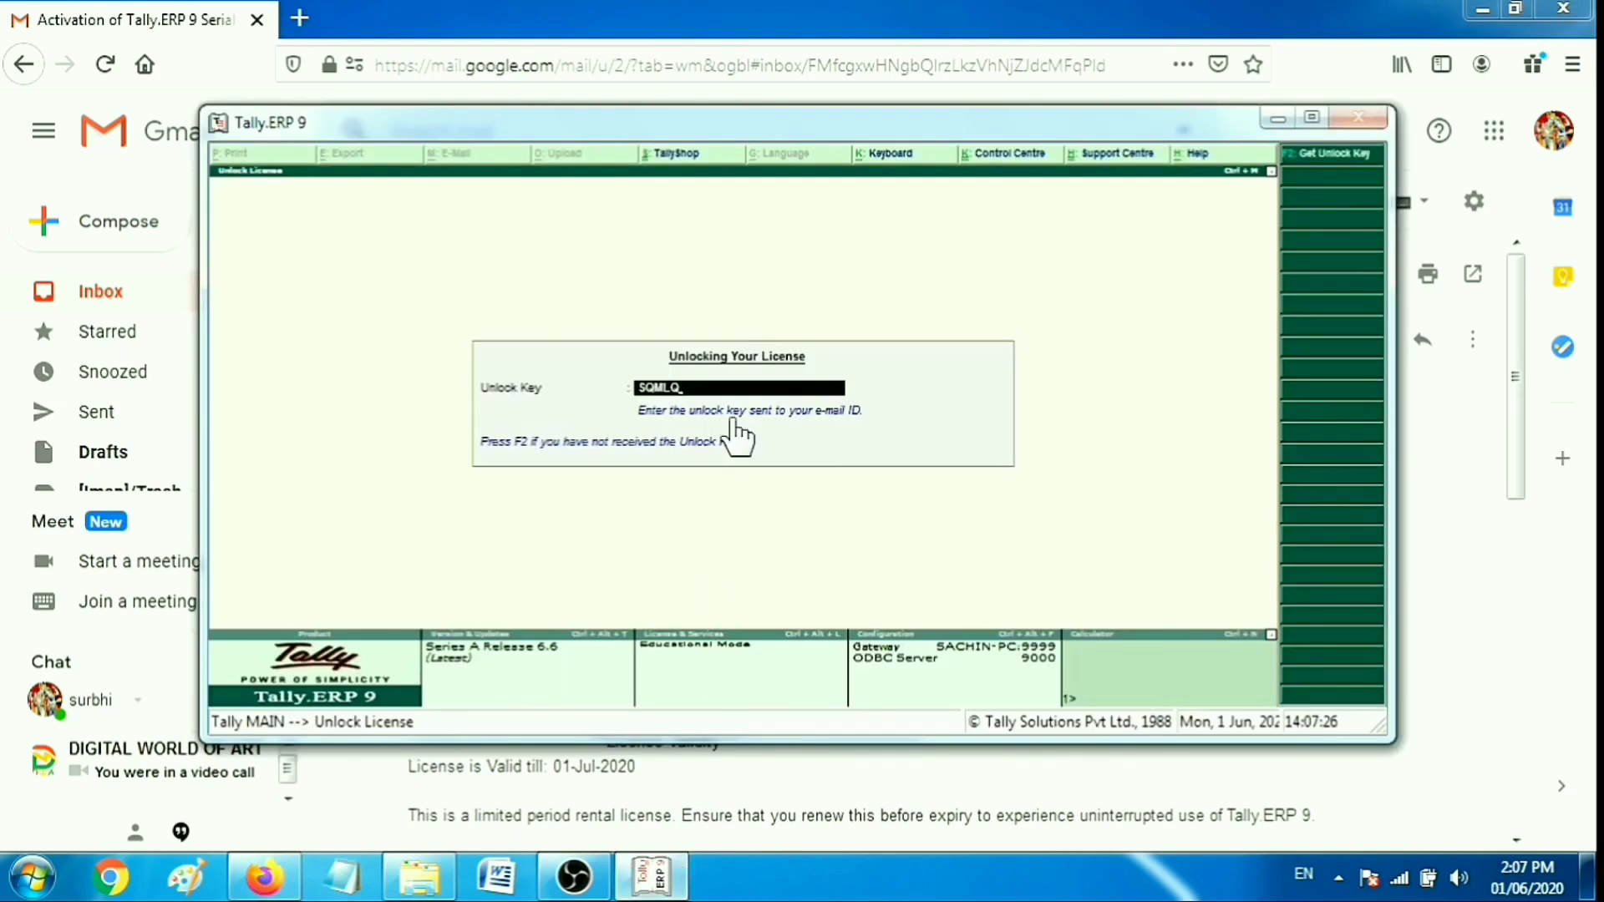
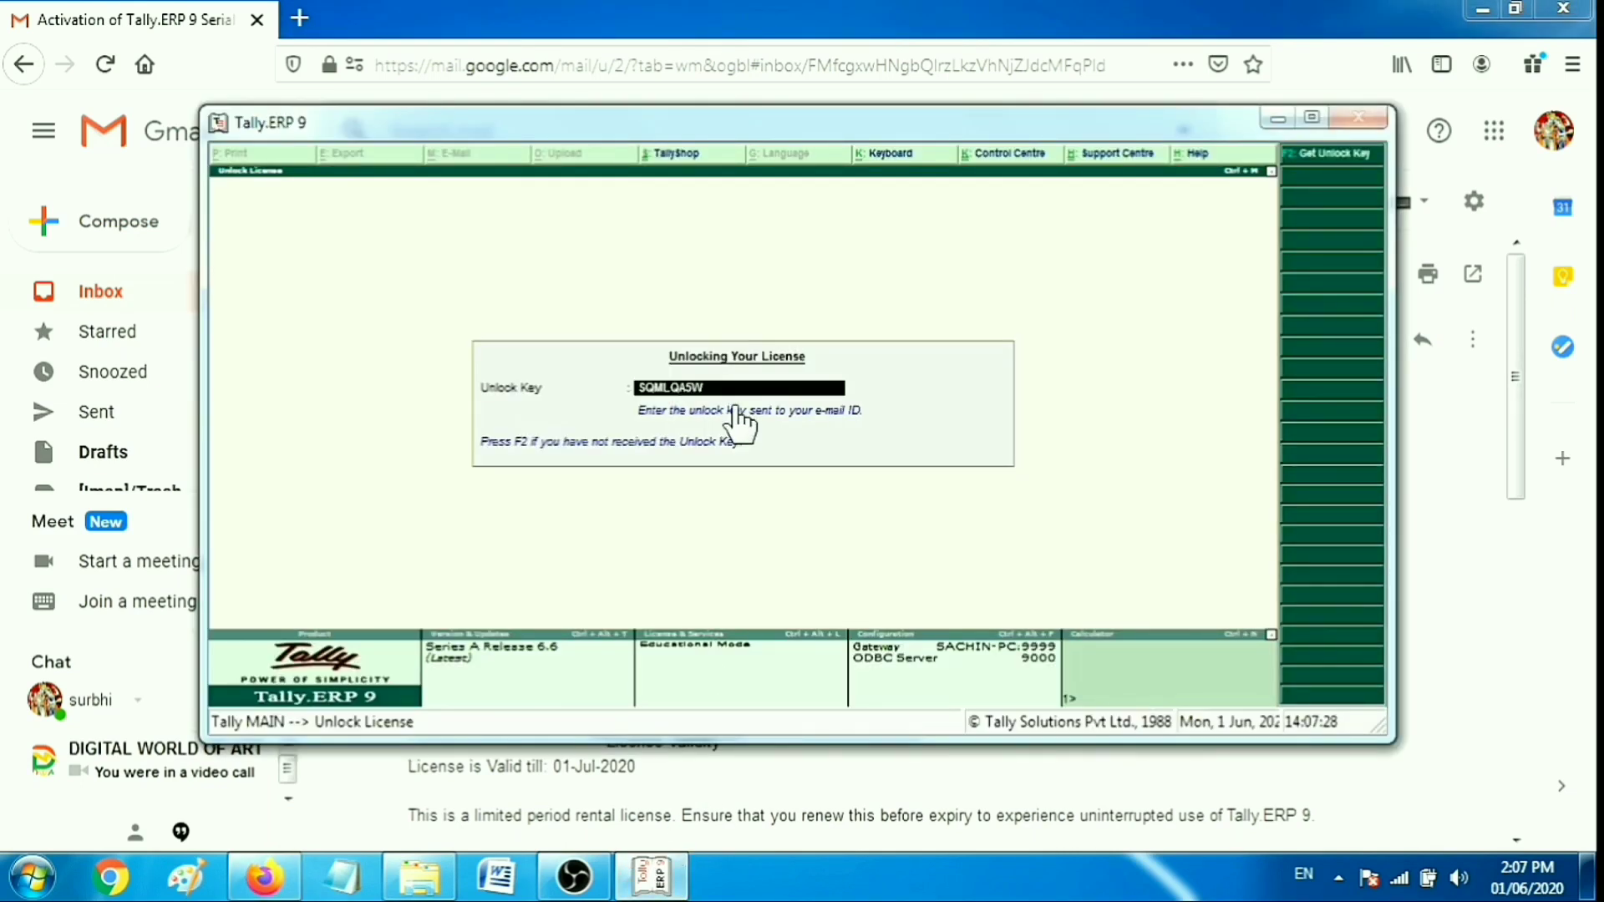
{"action": "key", "text": "Return"}
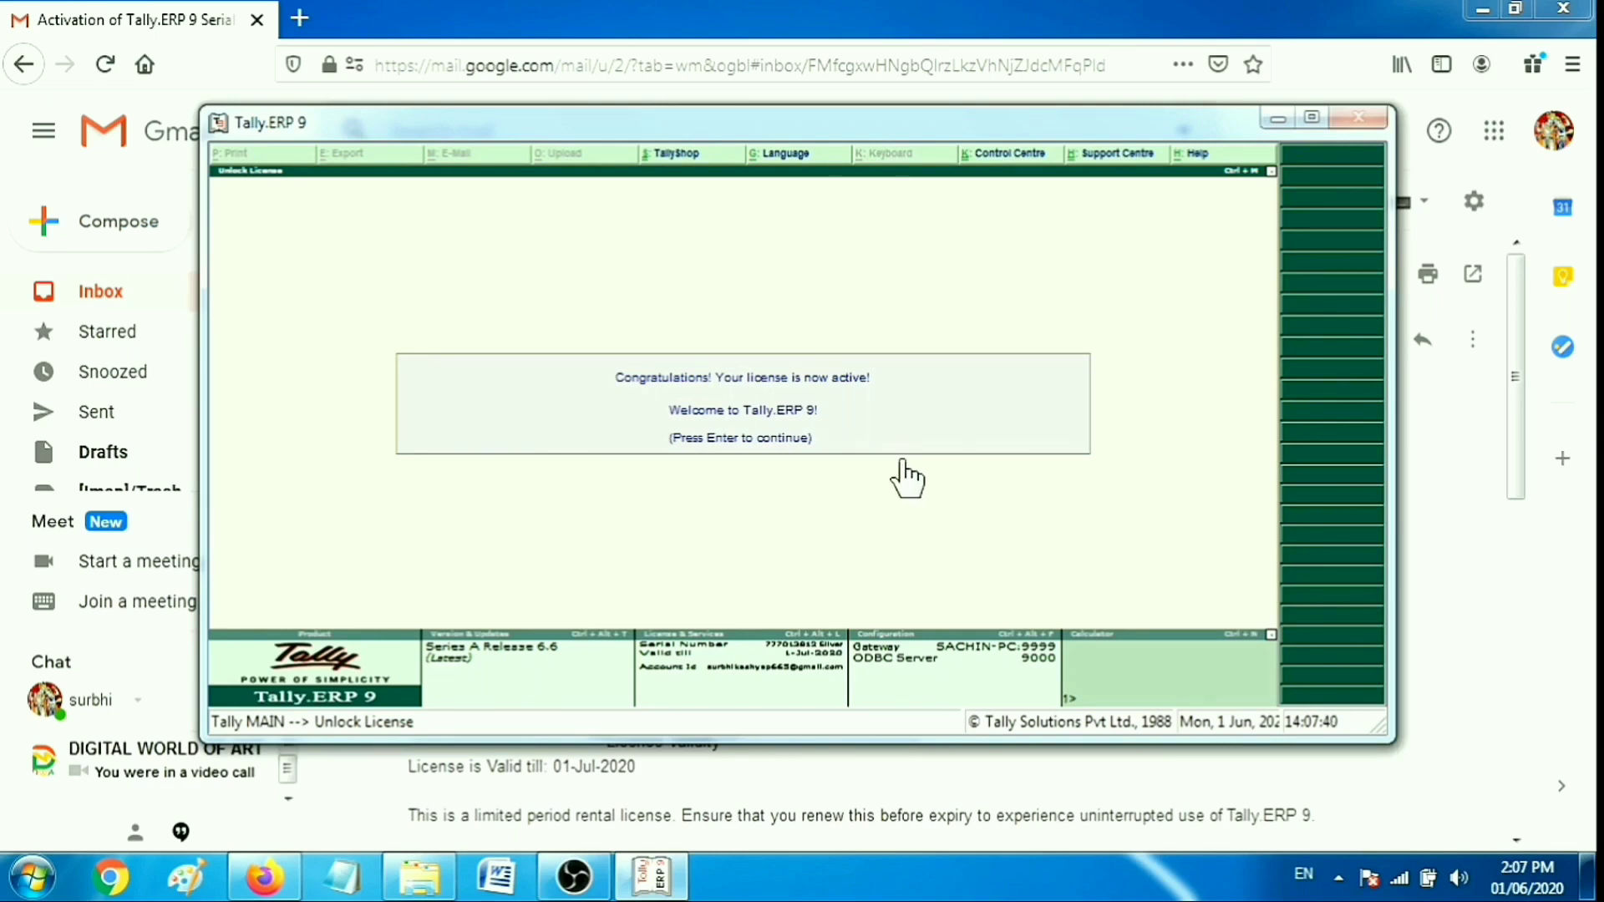
Continue past the licence-activated message, maximize Tally, and quit from the Gateway of Tally.
{"action": "key", "text": "Return"}
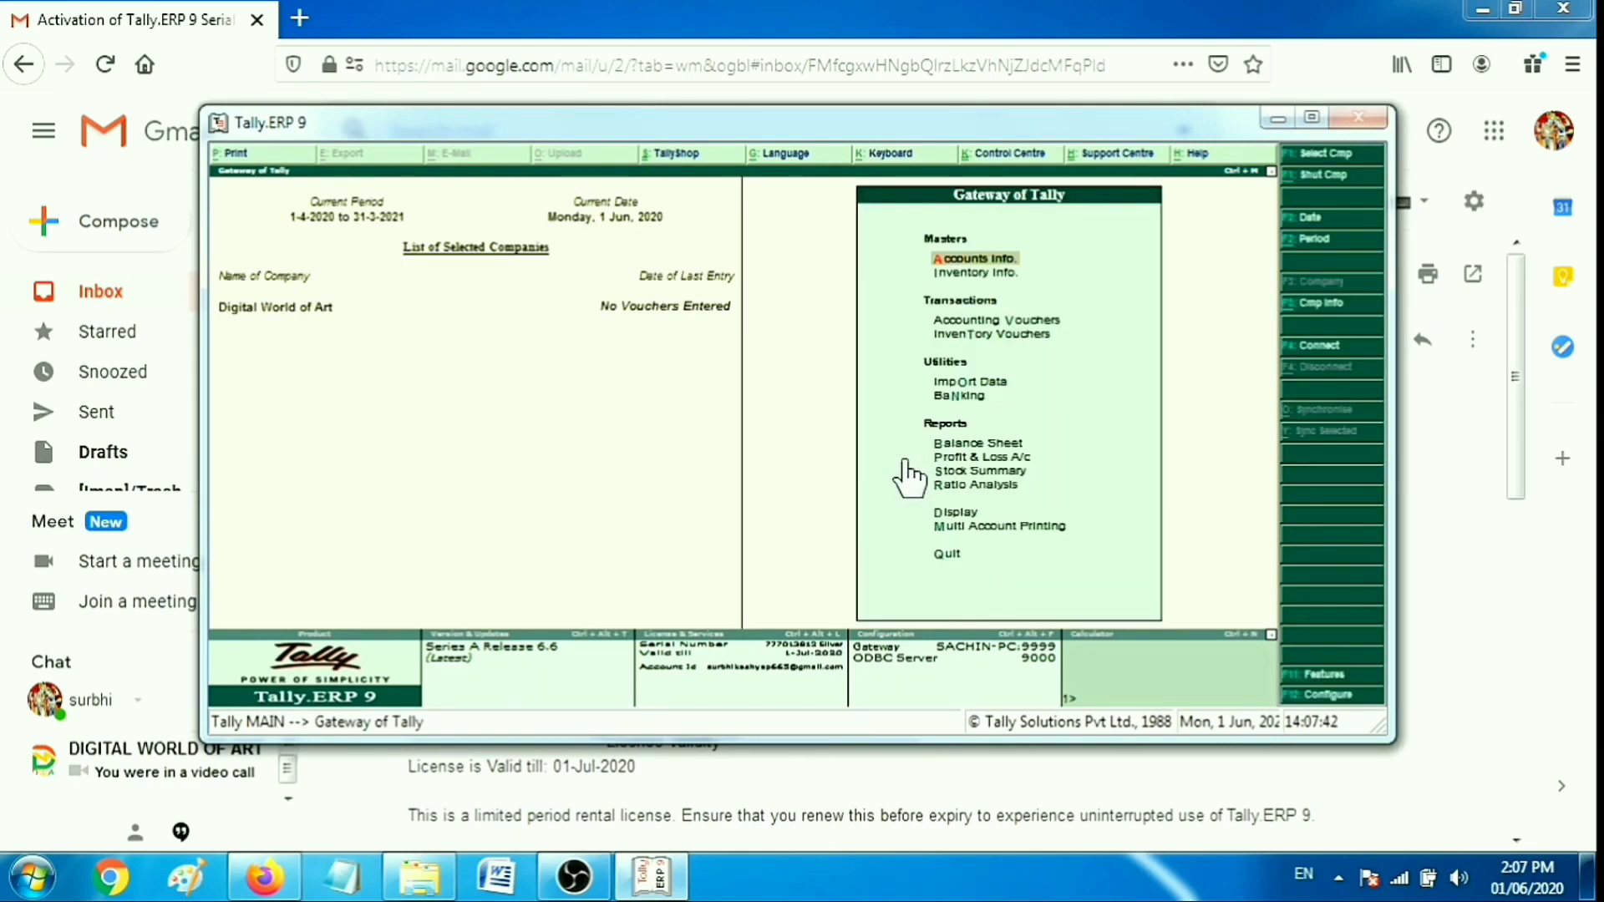
{"action": "left_click", "coordinate": [1311, 118]}
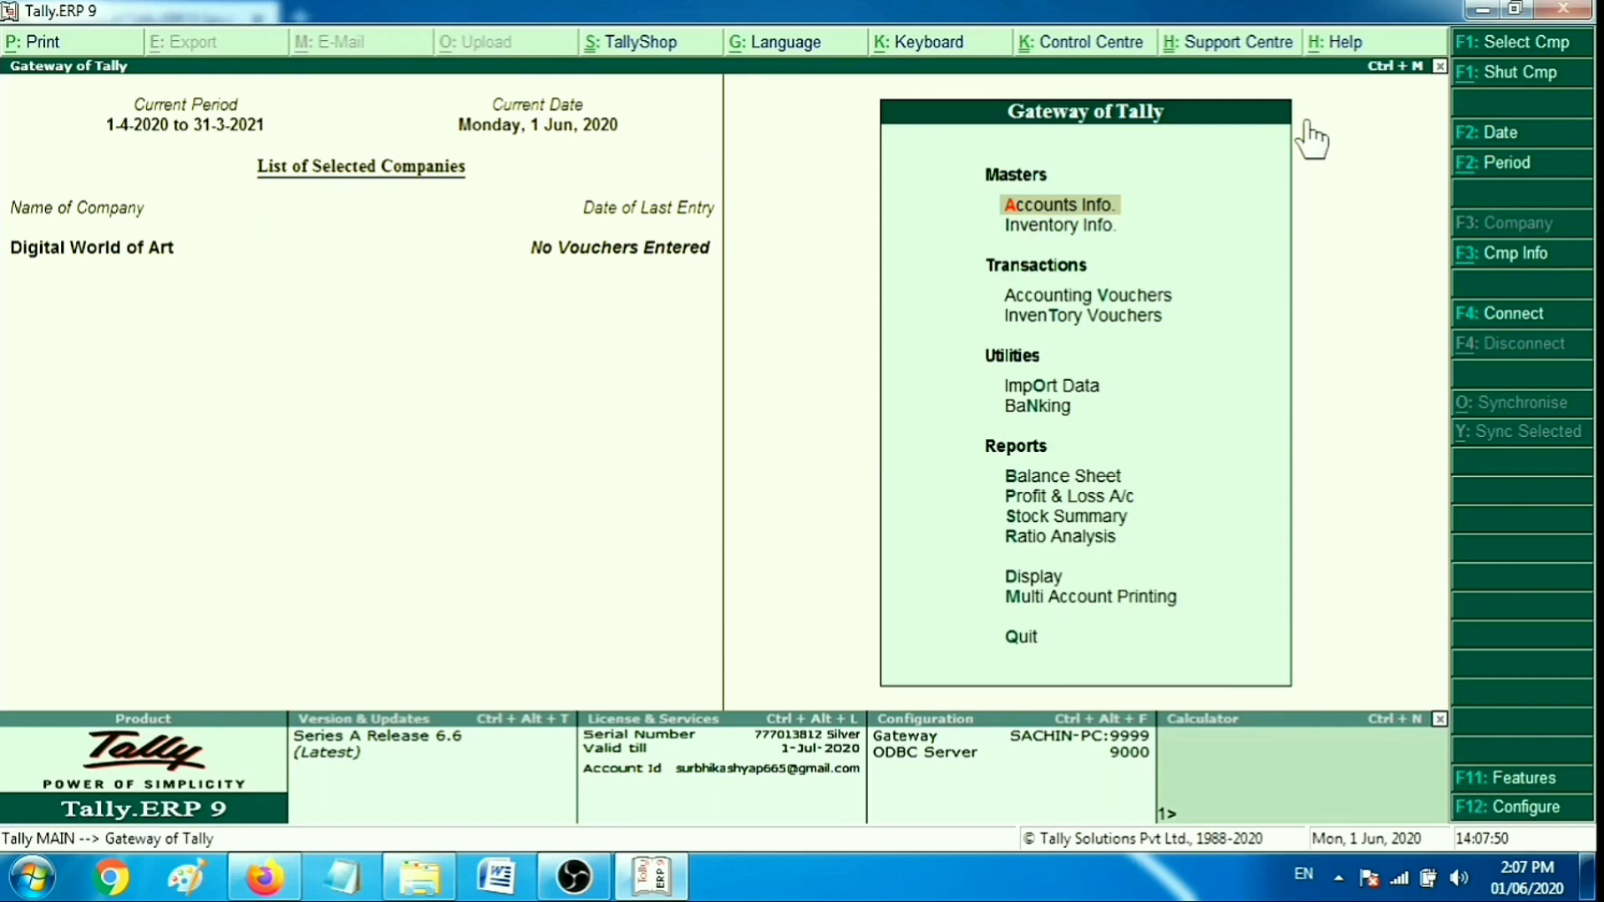
{"action": "key", "text": "q"}
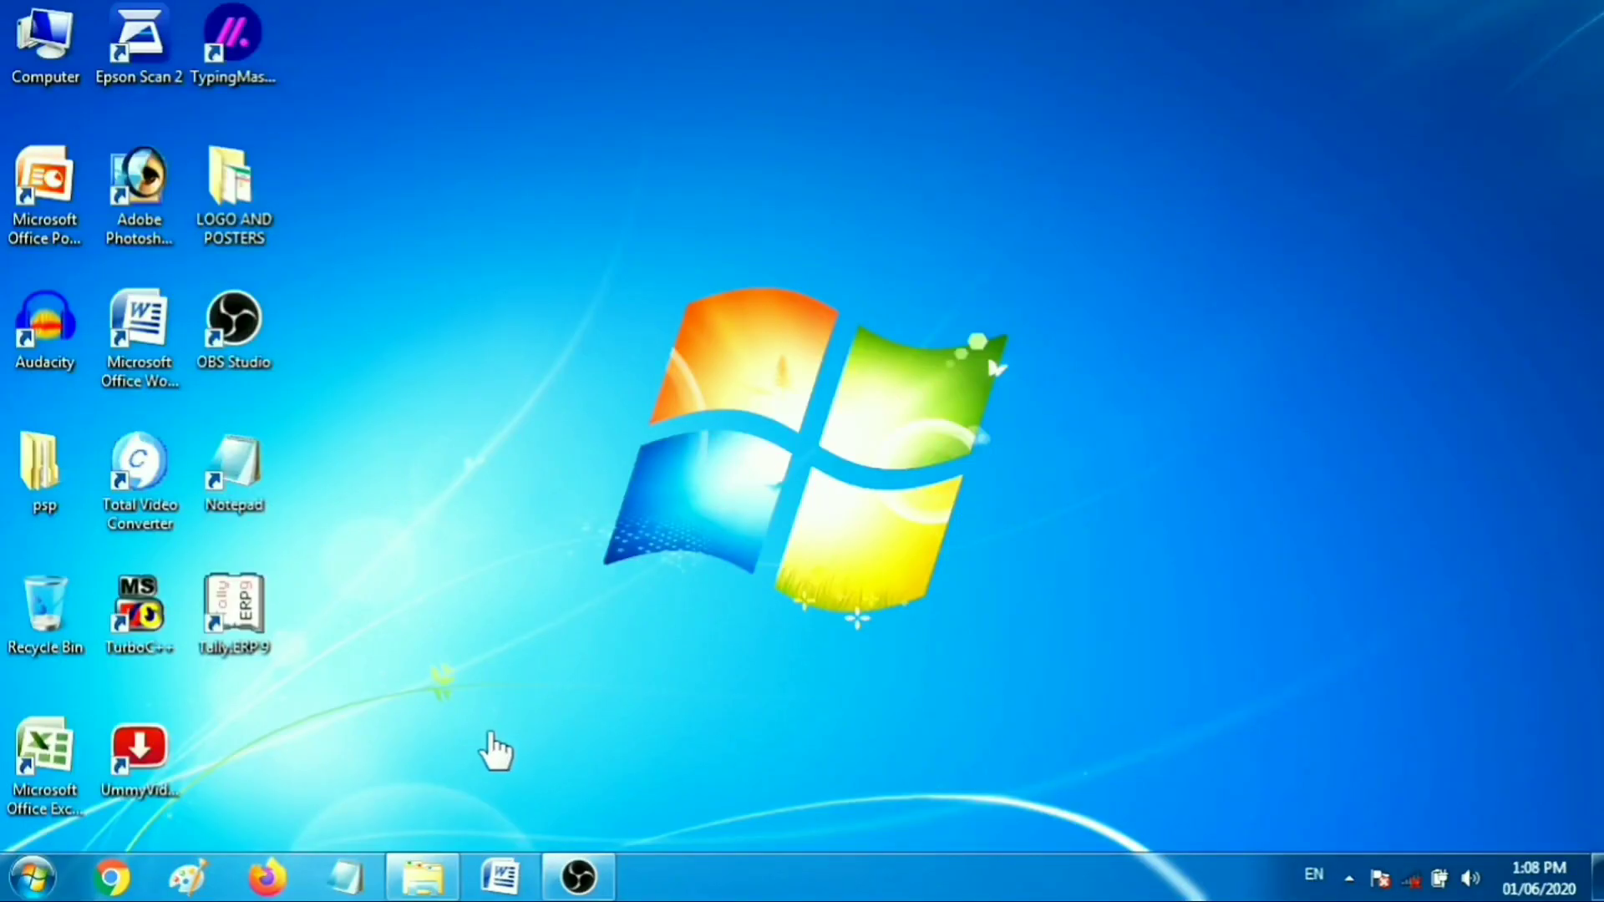
Relaunch Tally.ERP 9 from its desktop shortcut.
{"action": "double_click", "coordinate": [247, 590]}
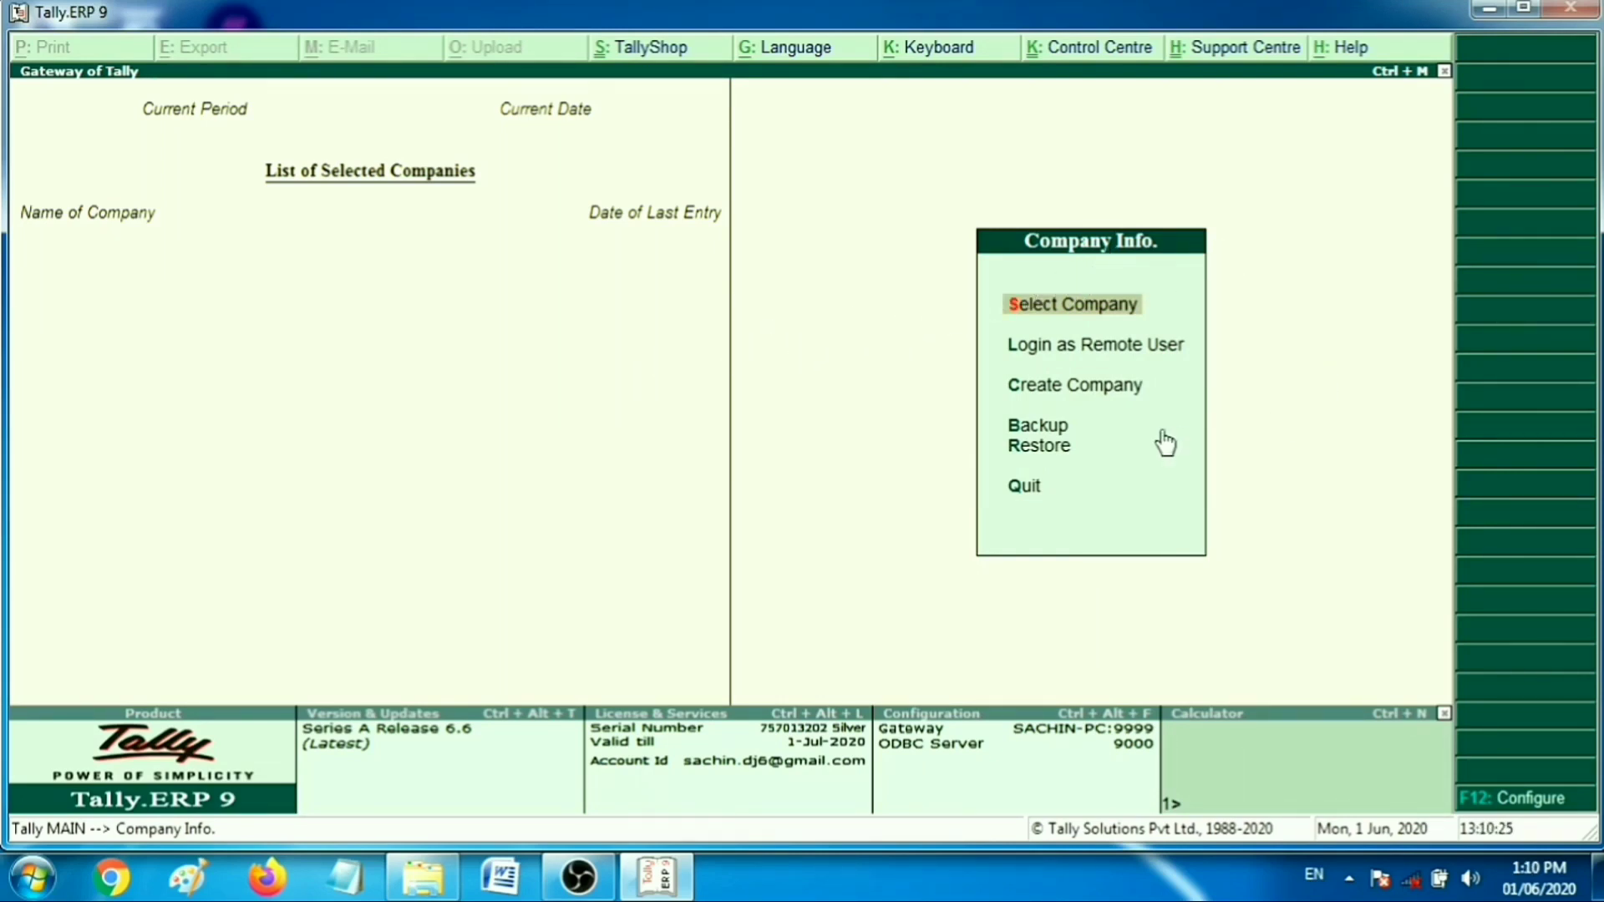
Choose Create Company in Company Info to bring up the Company Creation form.
{"action": "left_click", "coordinate": [1044, 391]}
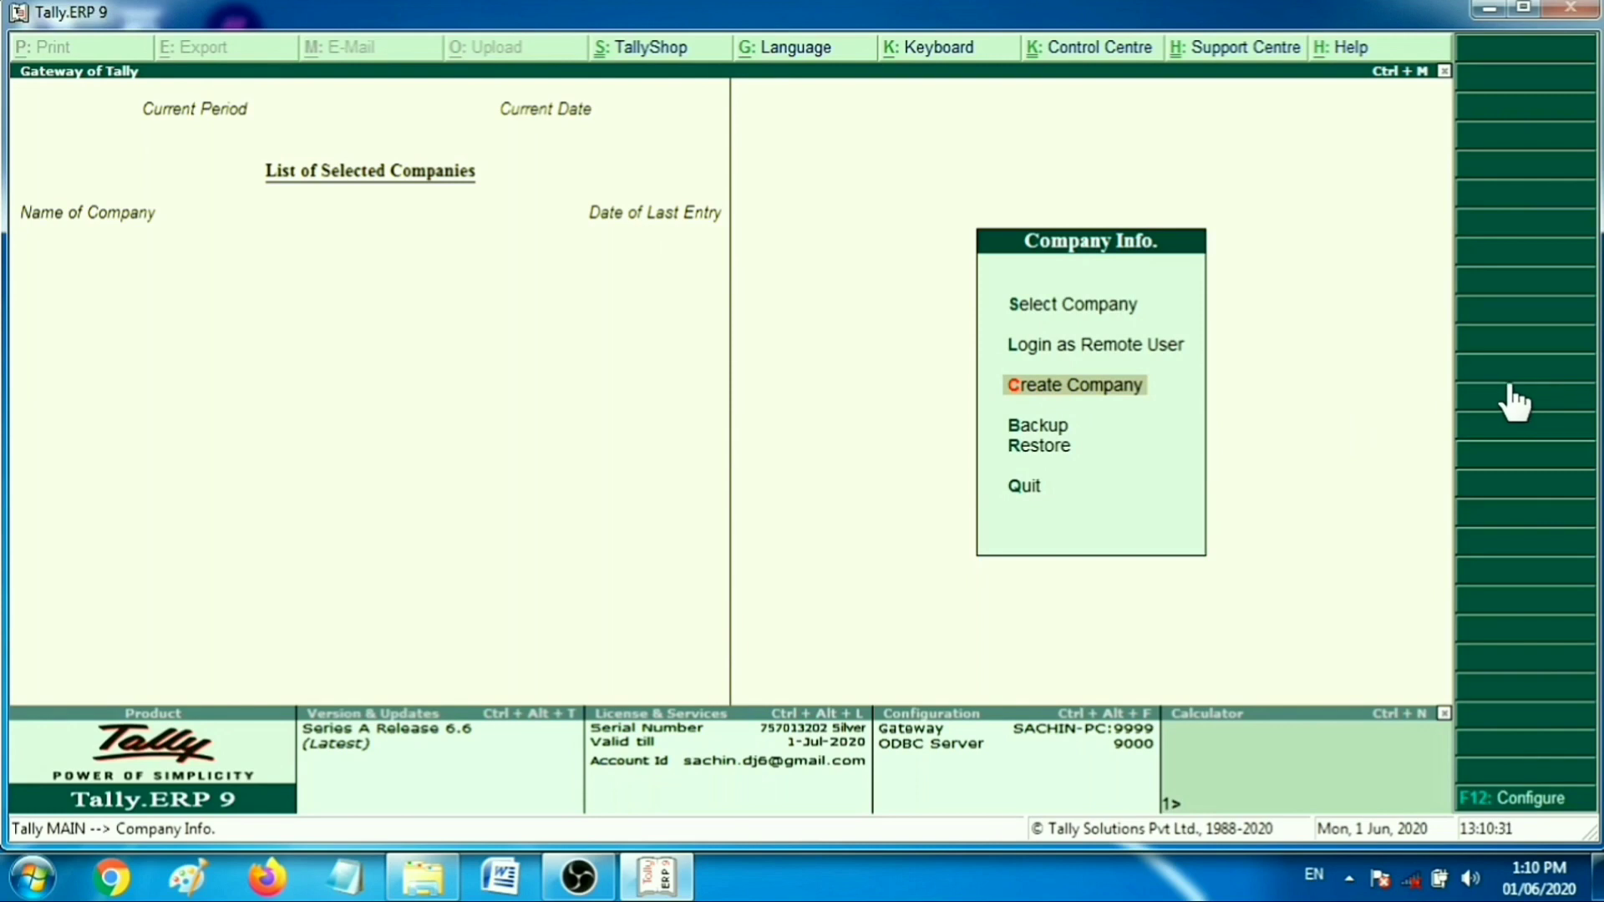
{"action": "key", "text": "Return"}
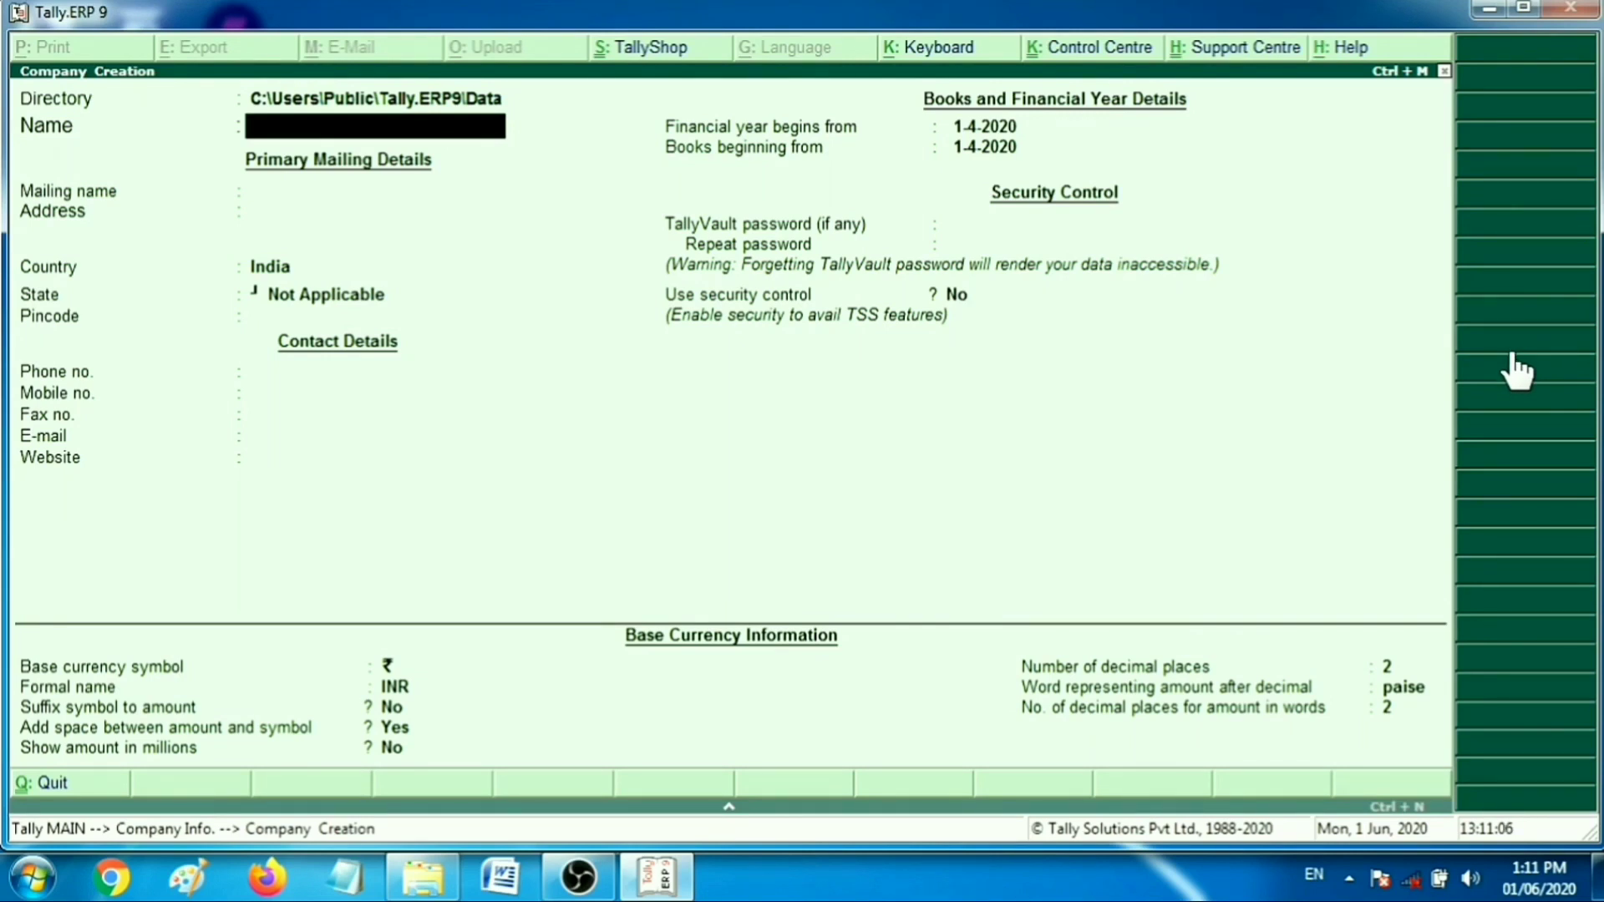
Name the company 'Digital World of Art' and accept the matching mailing name.
{"action": "type", "text": "Digital worl"}
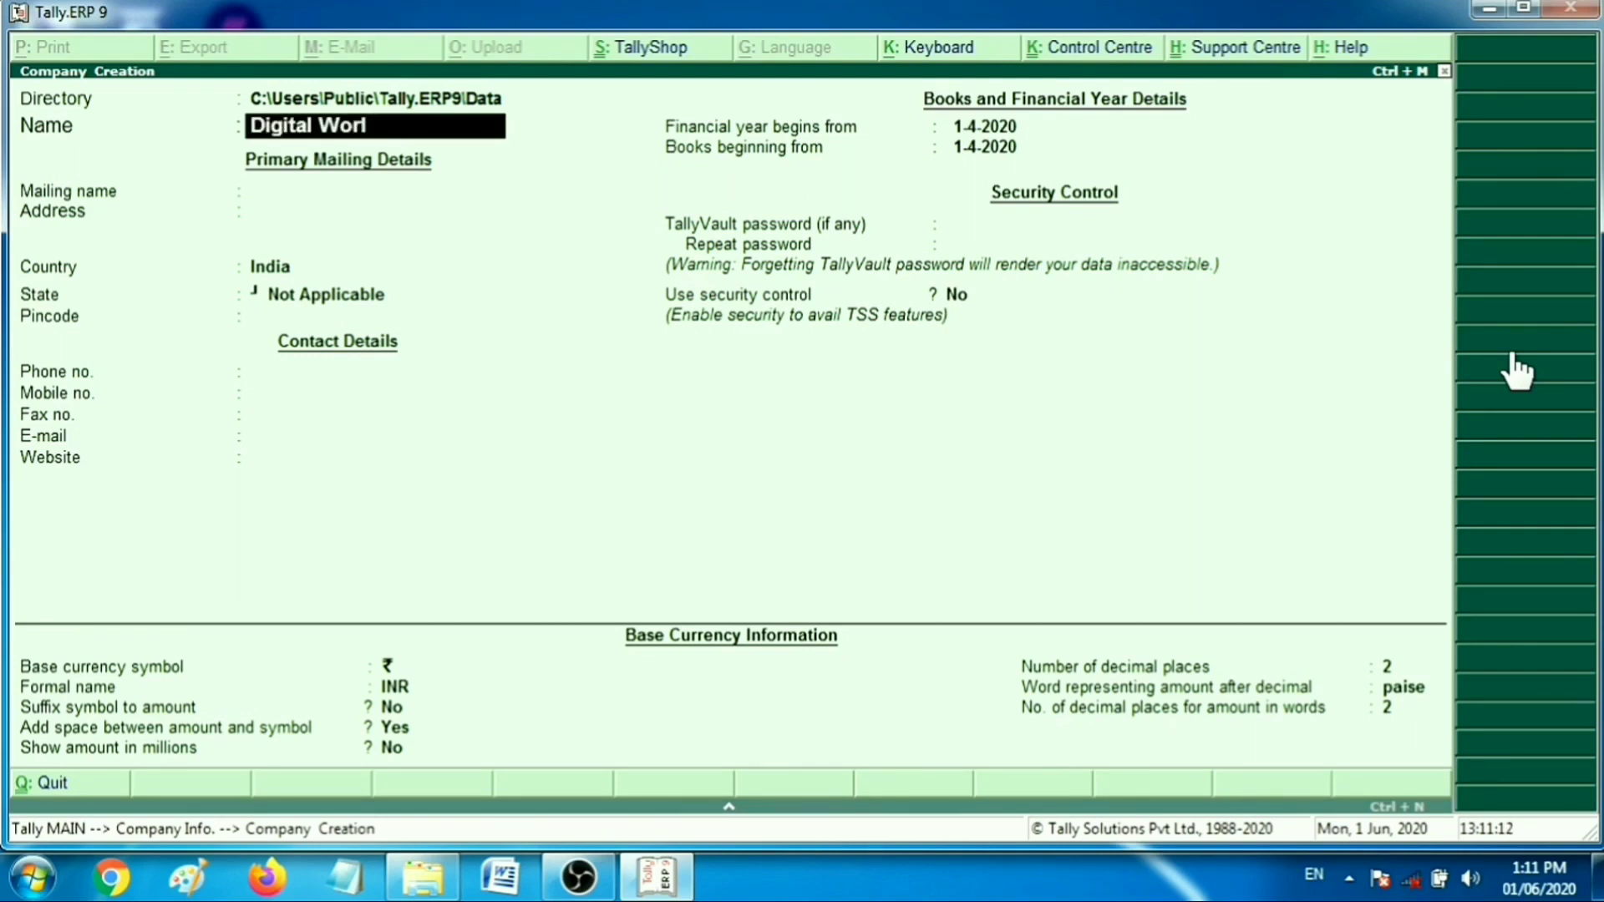
{"action": "type", "text": "d of Art"}
{"action": "key", "text": "Return"}
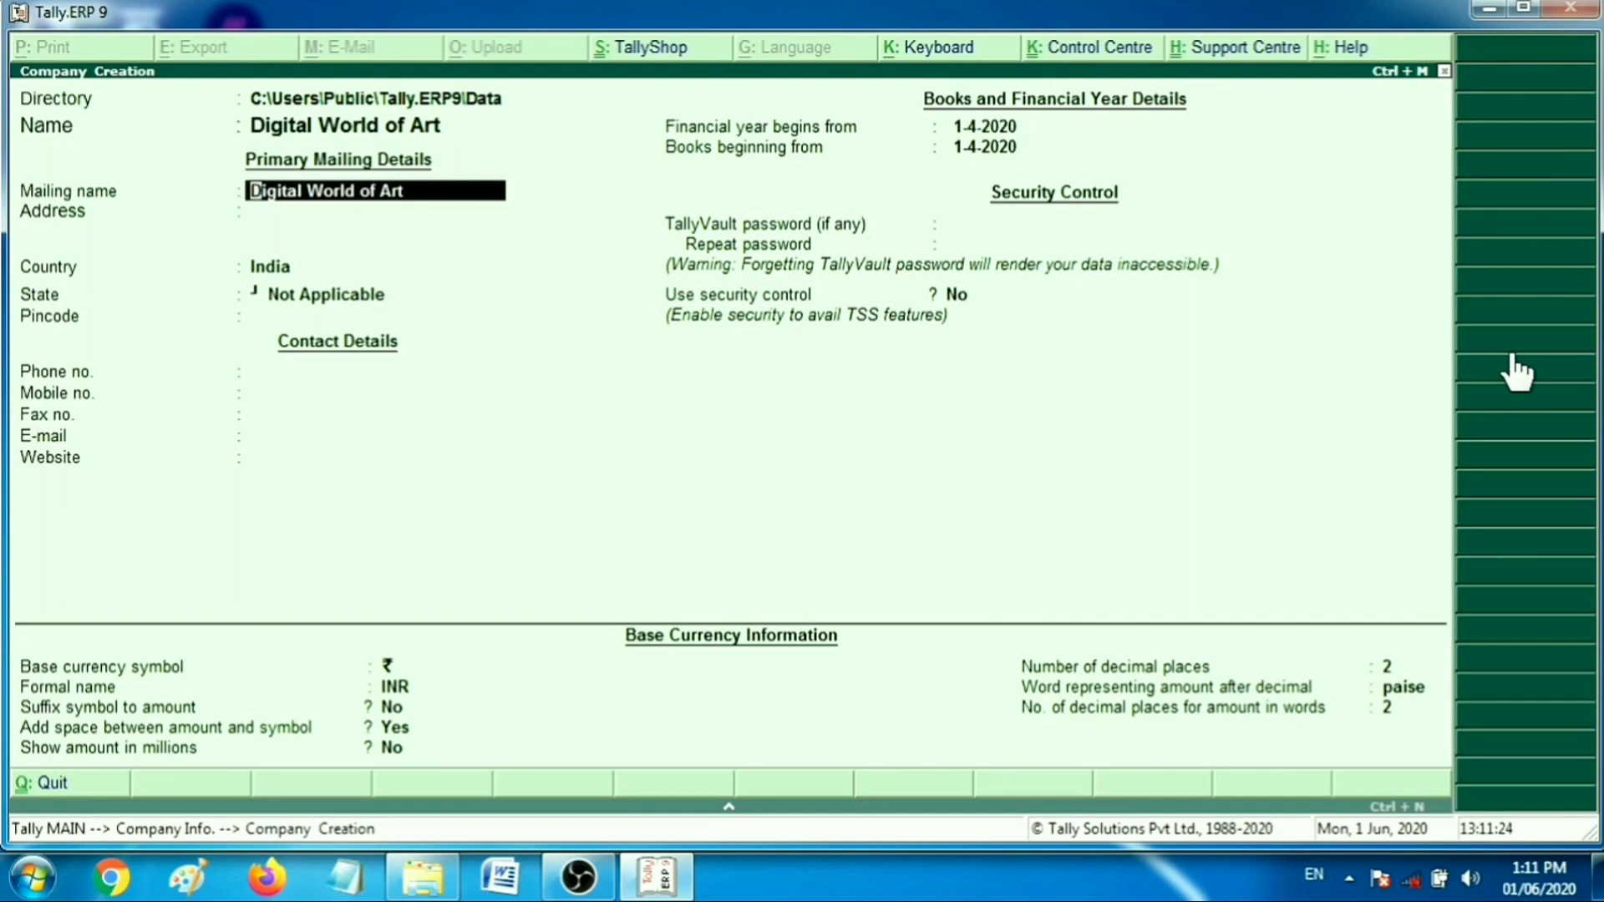
{"action": "key", "text": "Return"}
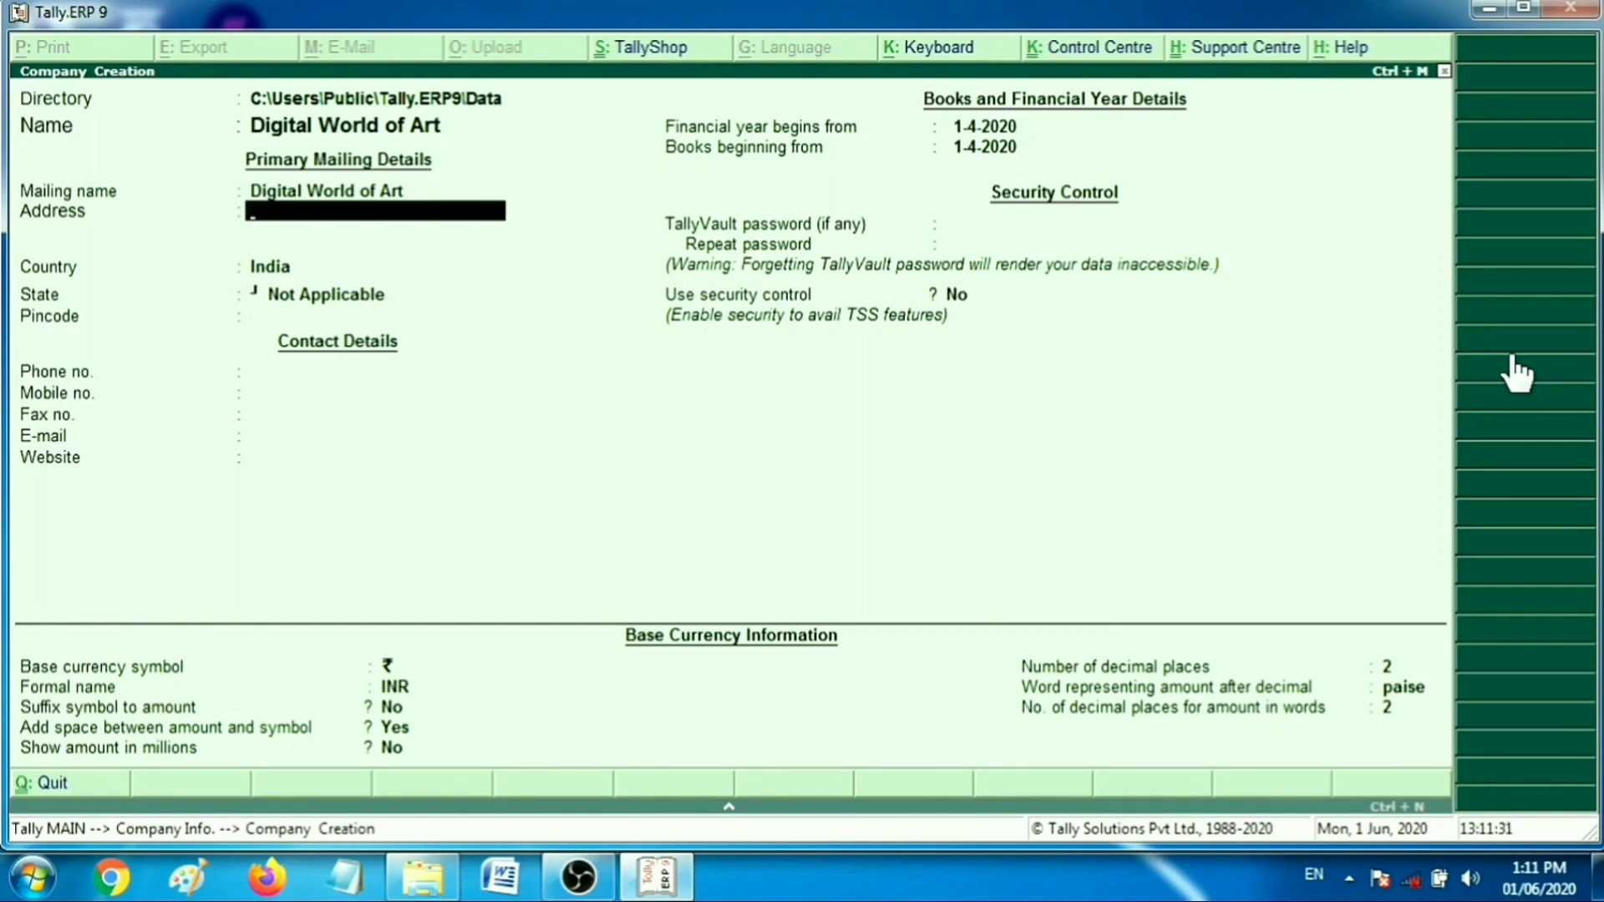
Enter the company's three-line postal address, correcting a typo in the second line.
{"action": "key", "text": "Return"}
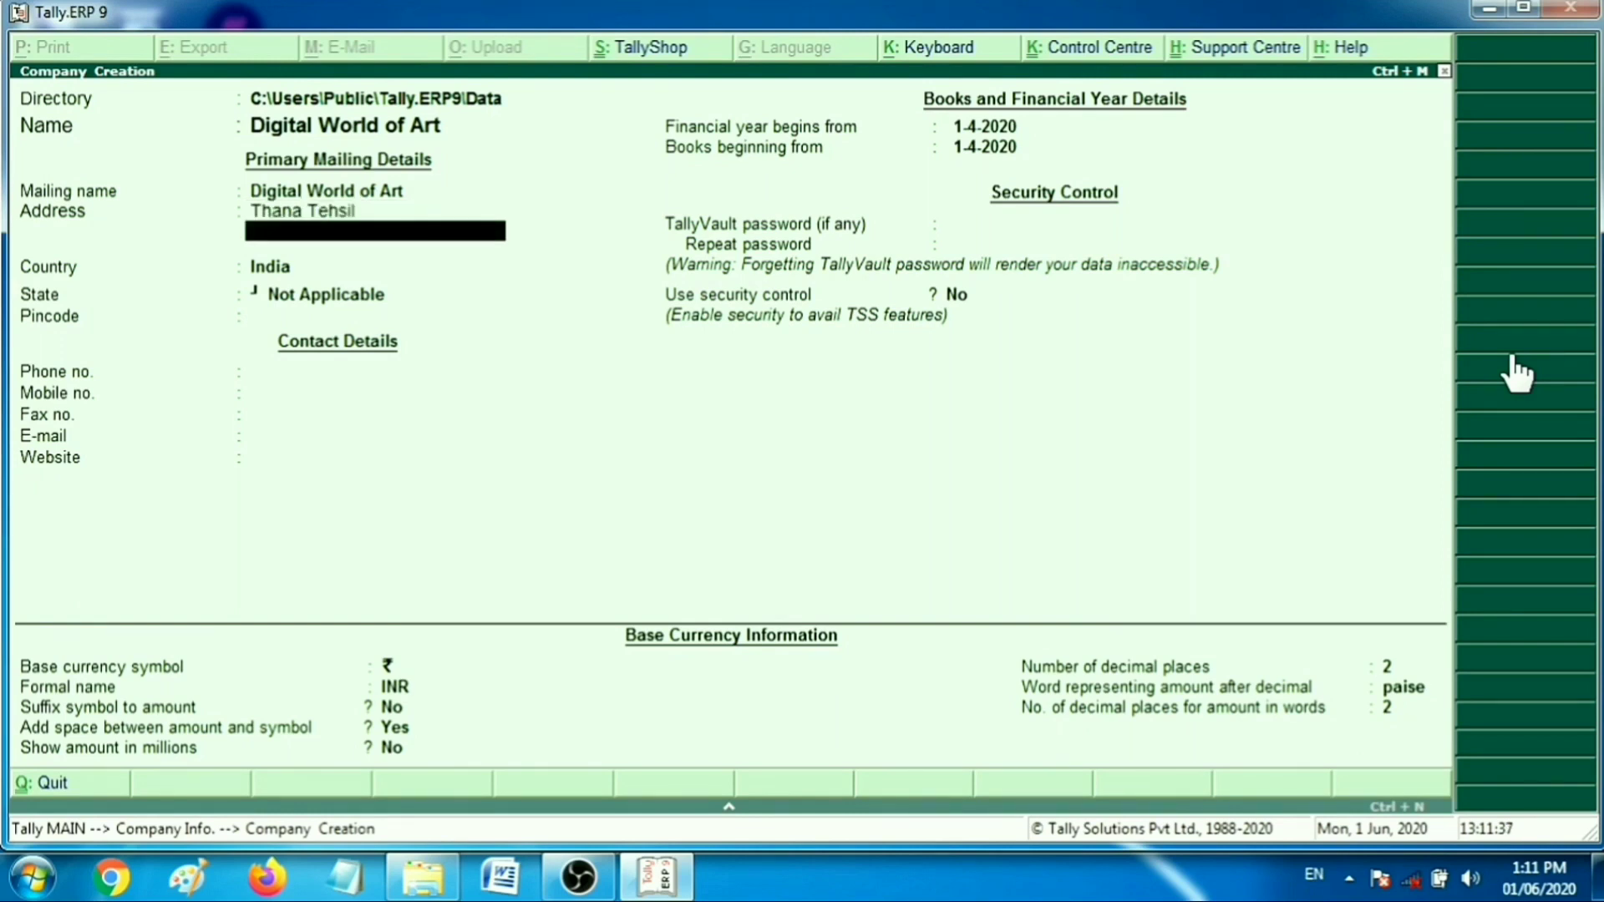
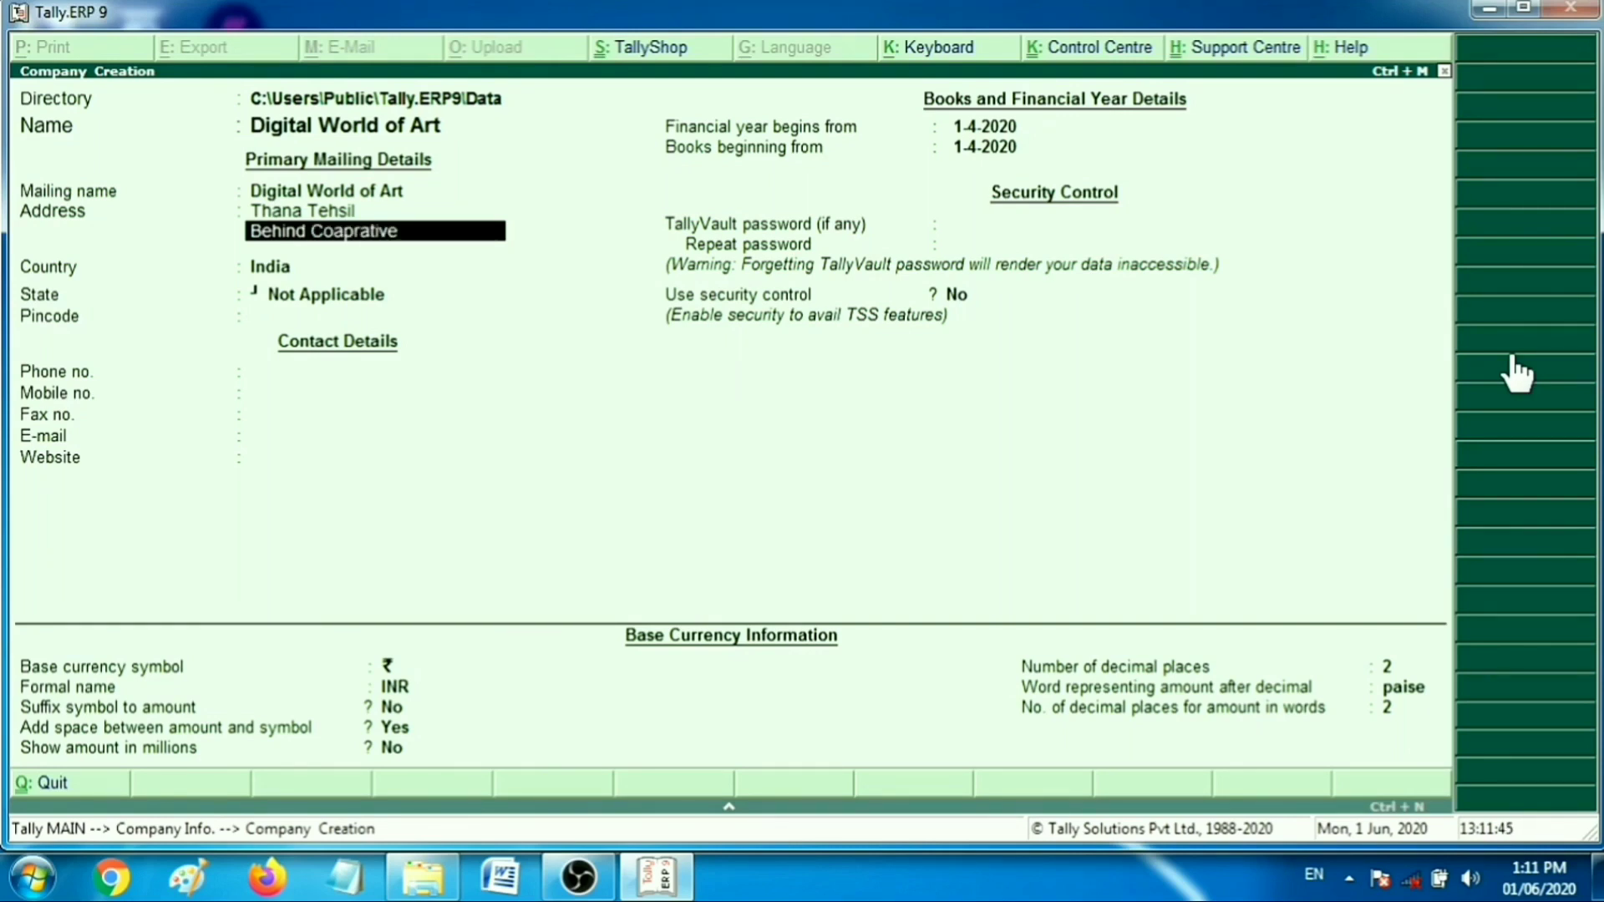
{"action": "key", "text": "Return"}
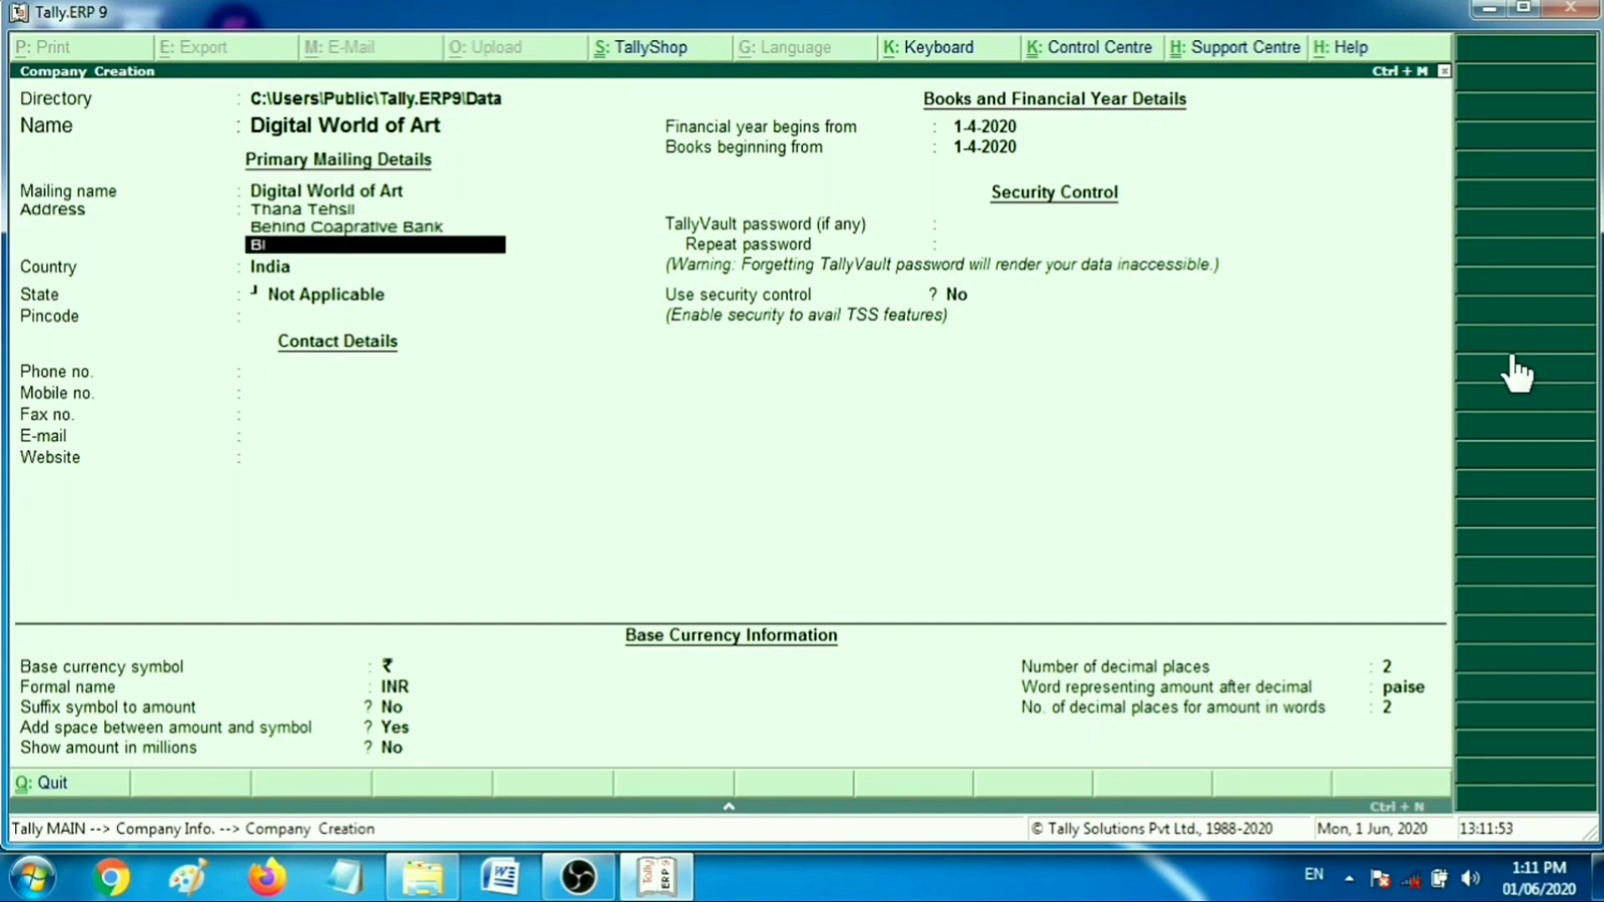
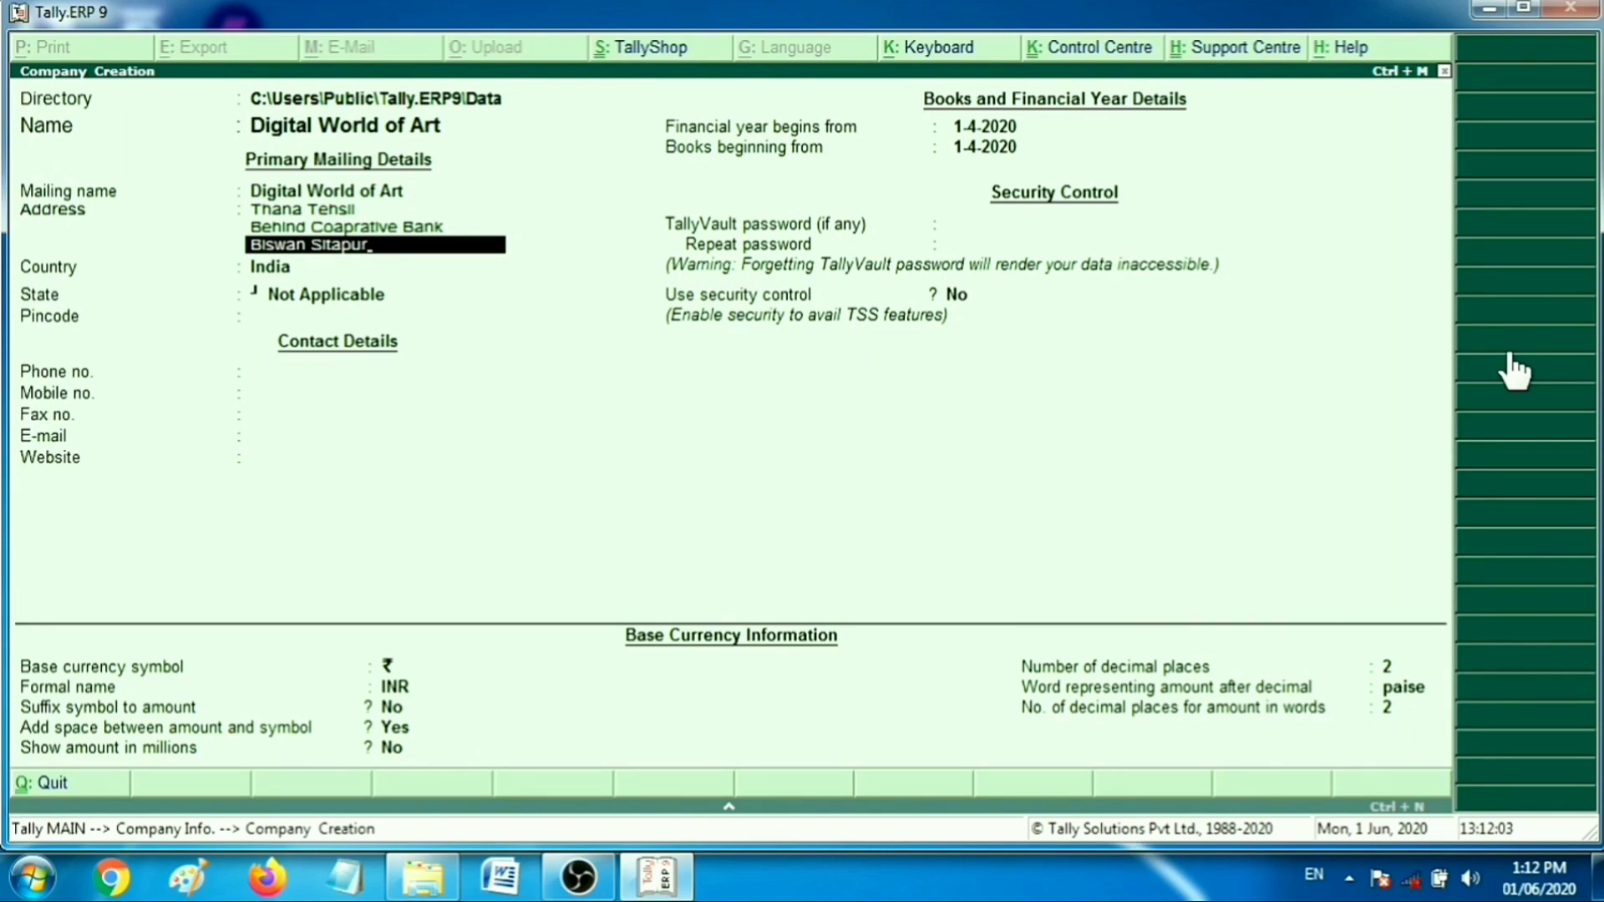
{"action": "key", "text": "Return"}
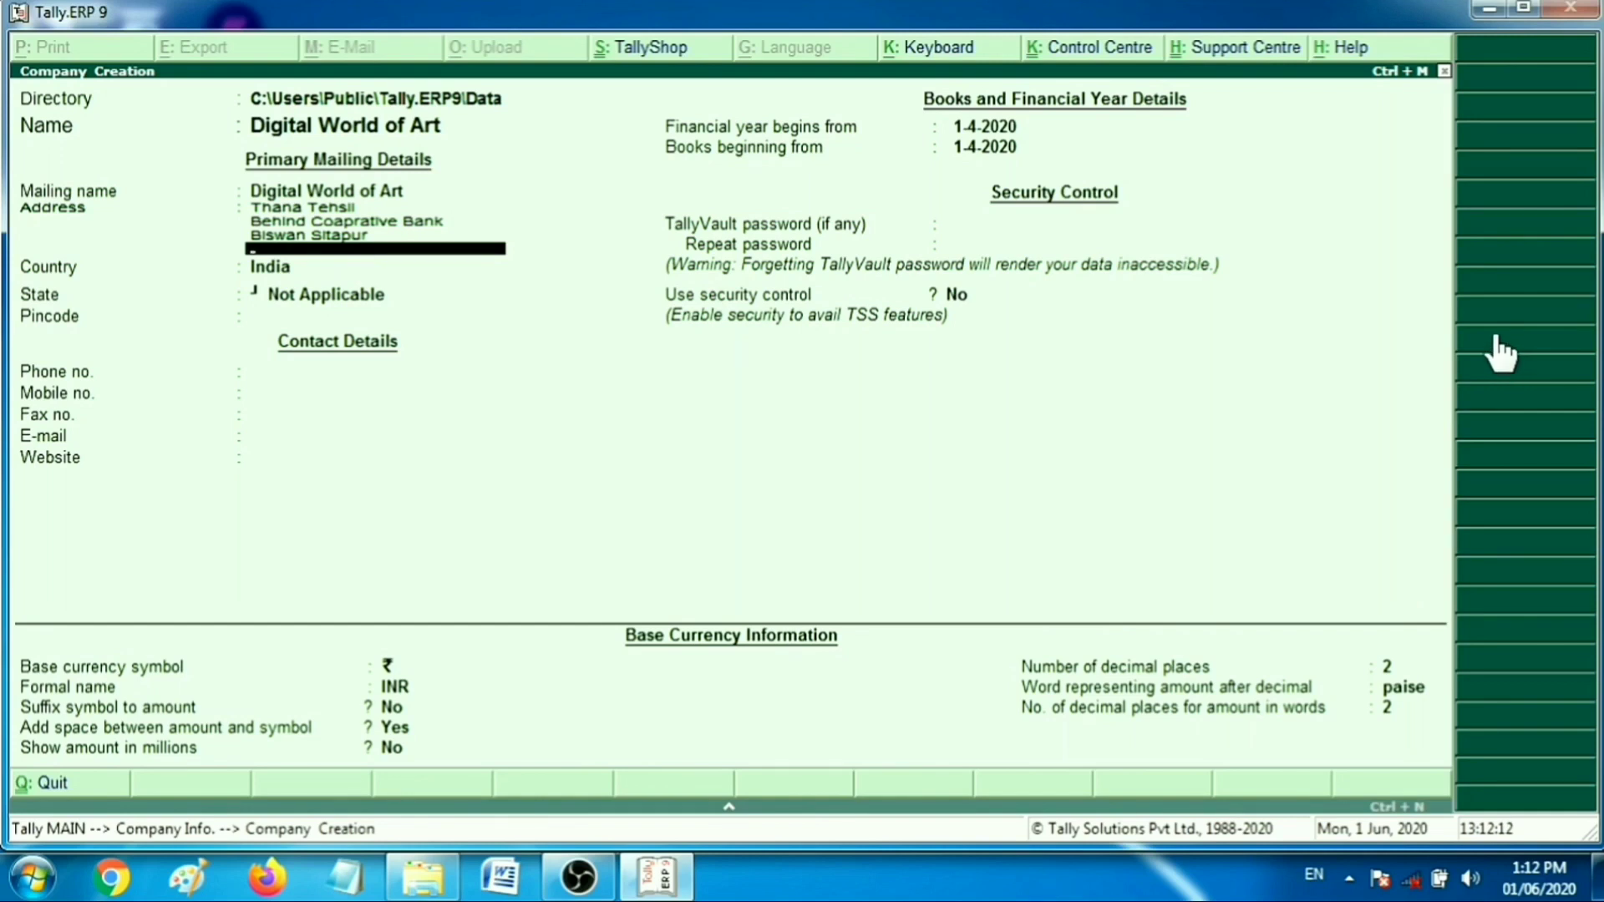
{"action": "key", "text": "Return"}
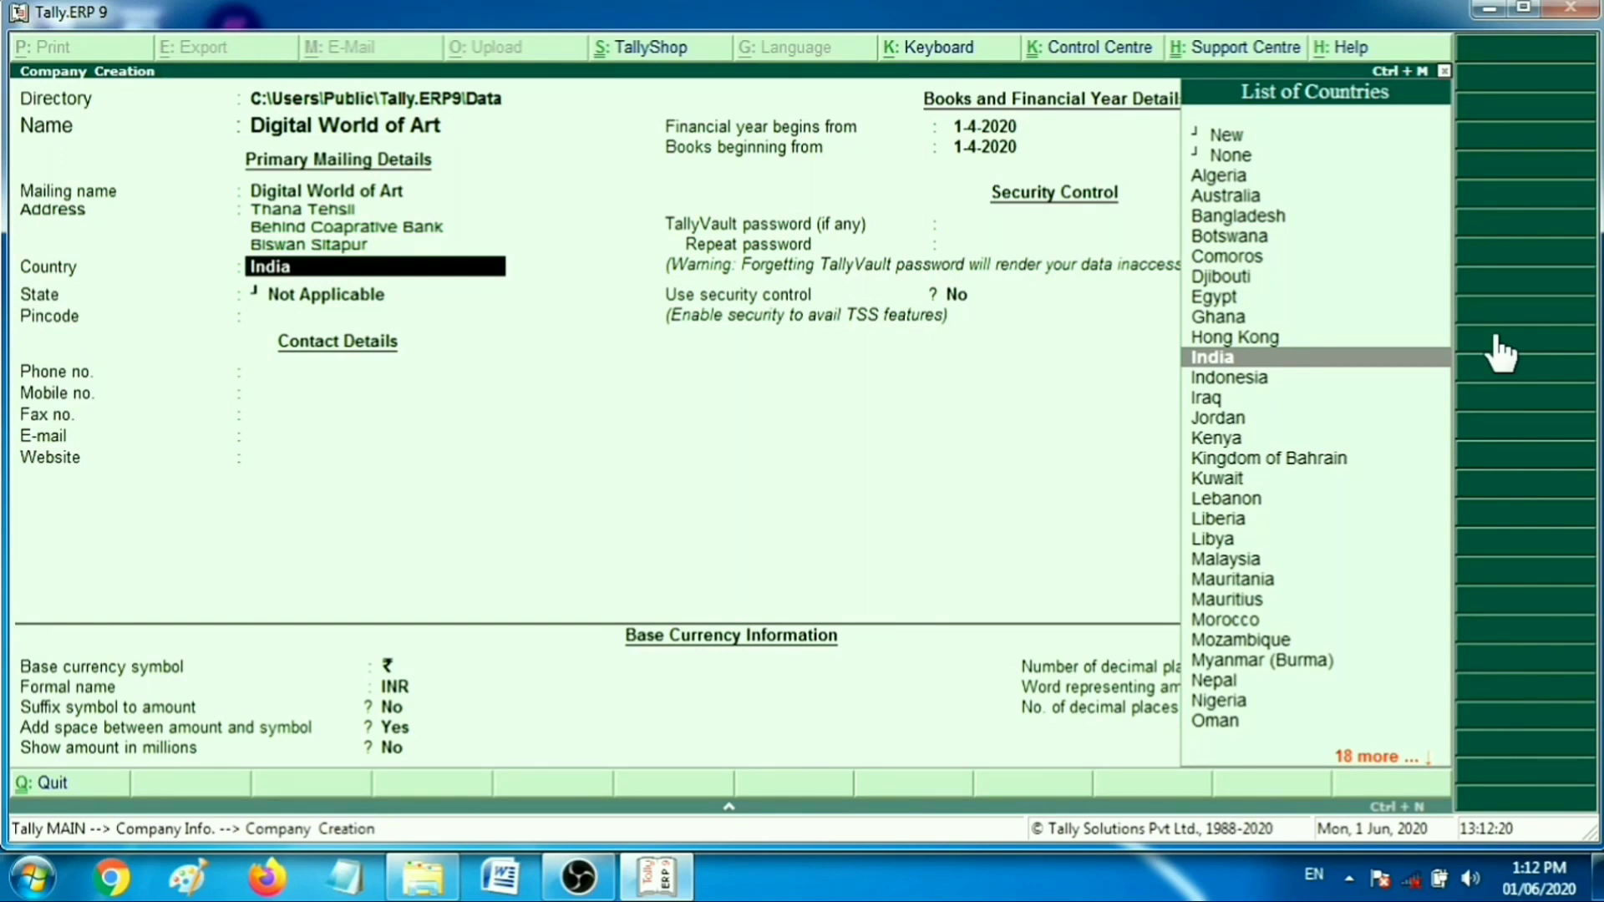
Keep India as the country and pick Uttar Pradesh from the List of States.
{"action": "key", "text": "Return"}
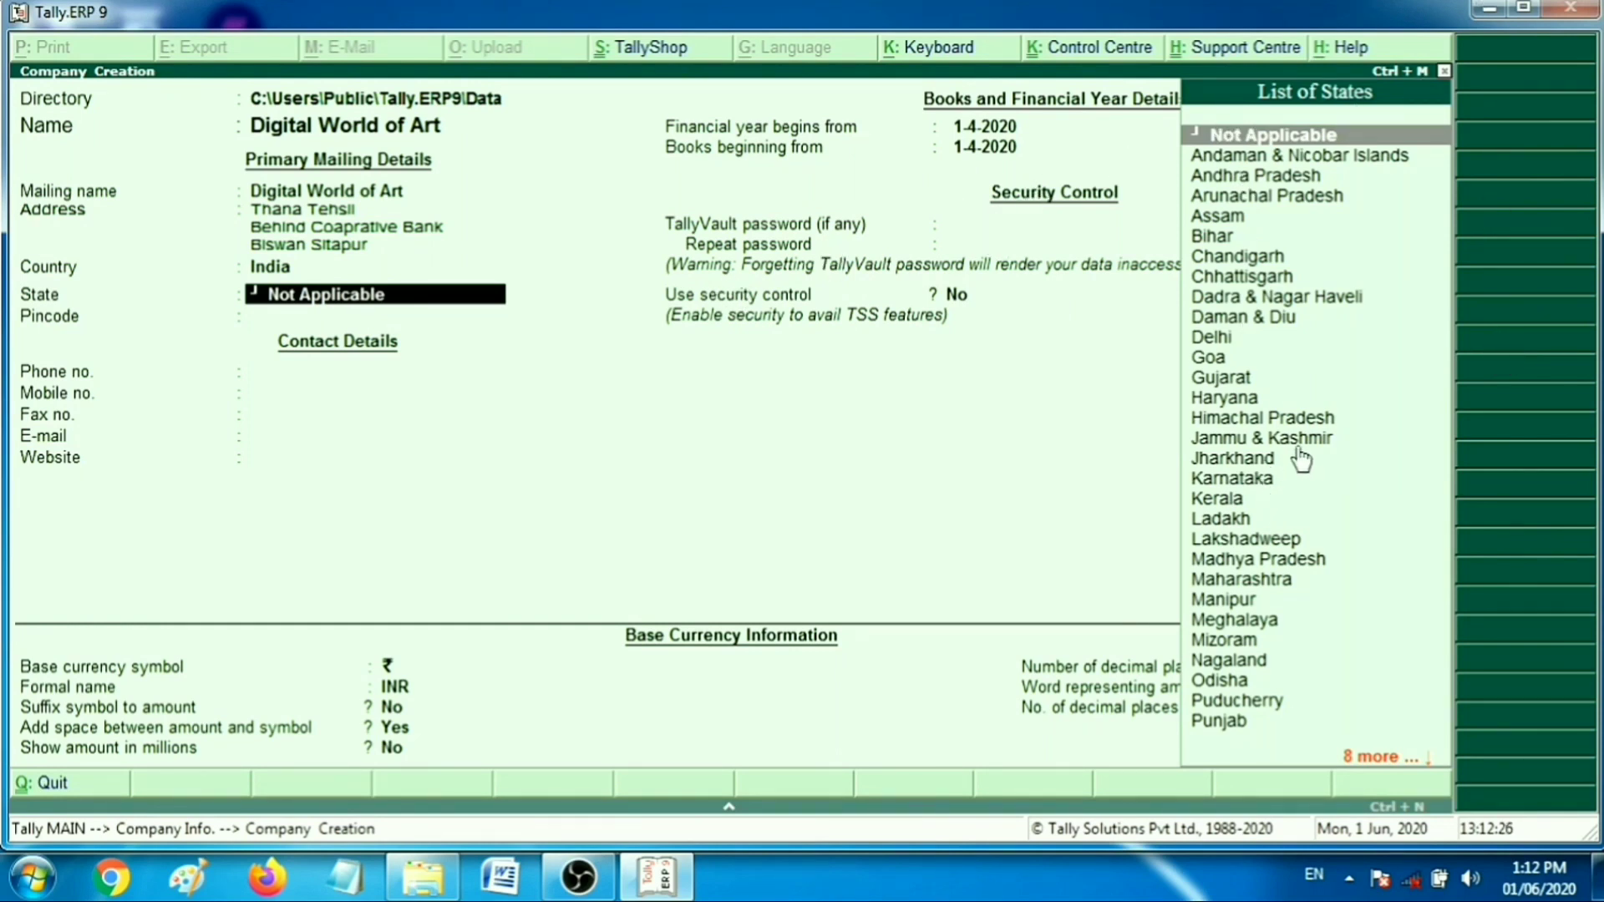
{"action": "key", "text": "Down"}
{"action": "key", "text": "Down"}
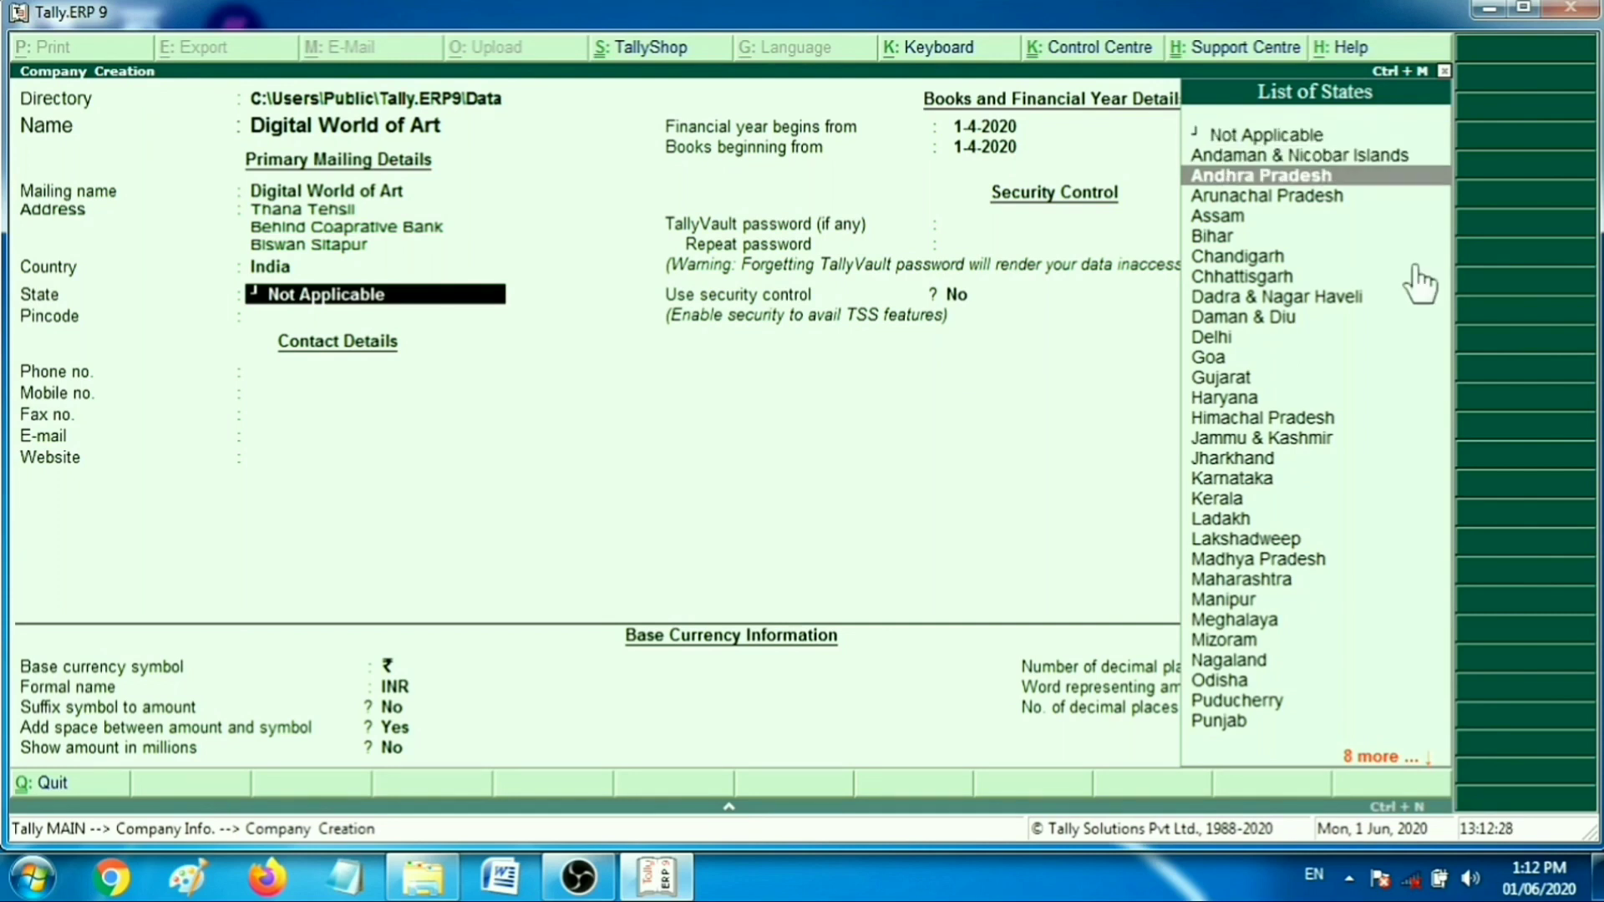
{"action": "key", "text": "Down"}
{"action": "key", "text": "Down"}
{"action": "key", "text": "Down"}
{"action": "key", "text": "Down"}
{"action": "key", "text": "Down"}
{"action": "key", "text": "Down"}
{"action": "key", "text": "Down"}
{"action": "key", "text": "Down"}
{"action": "key", "text": "Down"}
{"action": "key", "text": "Down"}
{"action": "key", "text": "Down"}
{"action": "key", "text": "Down"}
{"action": "key", "text": "Down"}
{"action": "key", "text": "Down"}
{"action": "key", "text": "Down"}
{"action": "key", "text": "Down"}
{"action": "key", "text": "Down"}
{"action": "key", "text": "Down"}
{"action": "key", "text": "Down"}
{"action": "key", "text": "Down"}
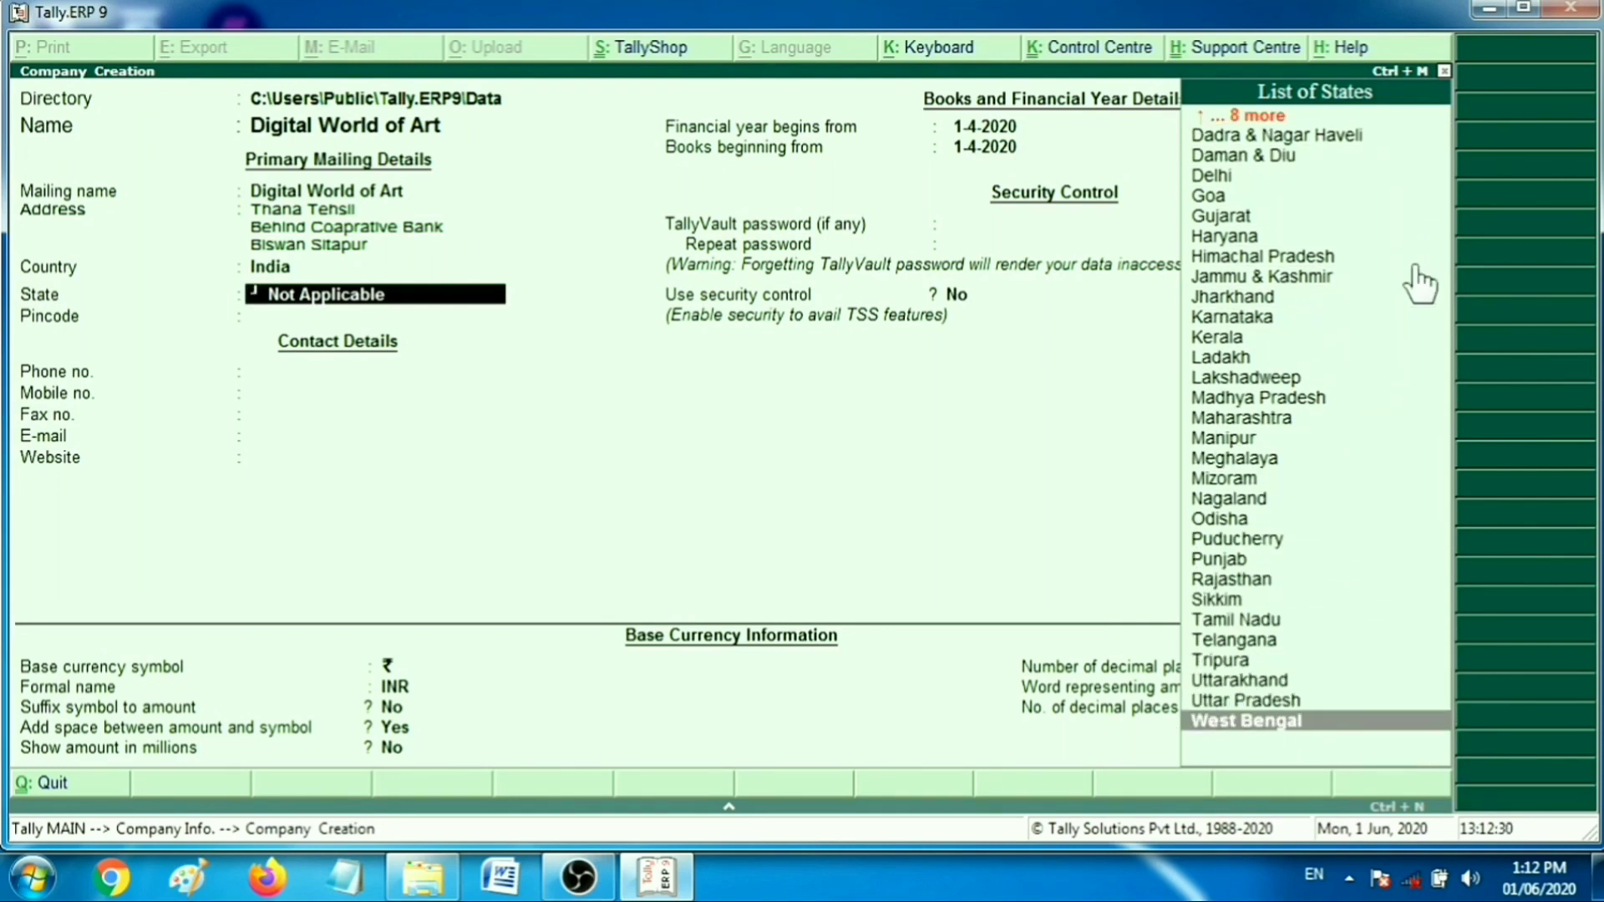
{"action": "key", "text": "Up"}
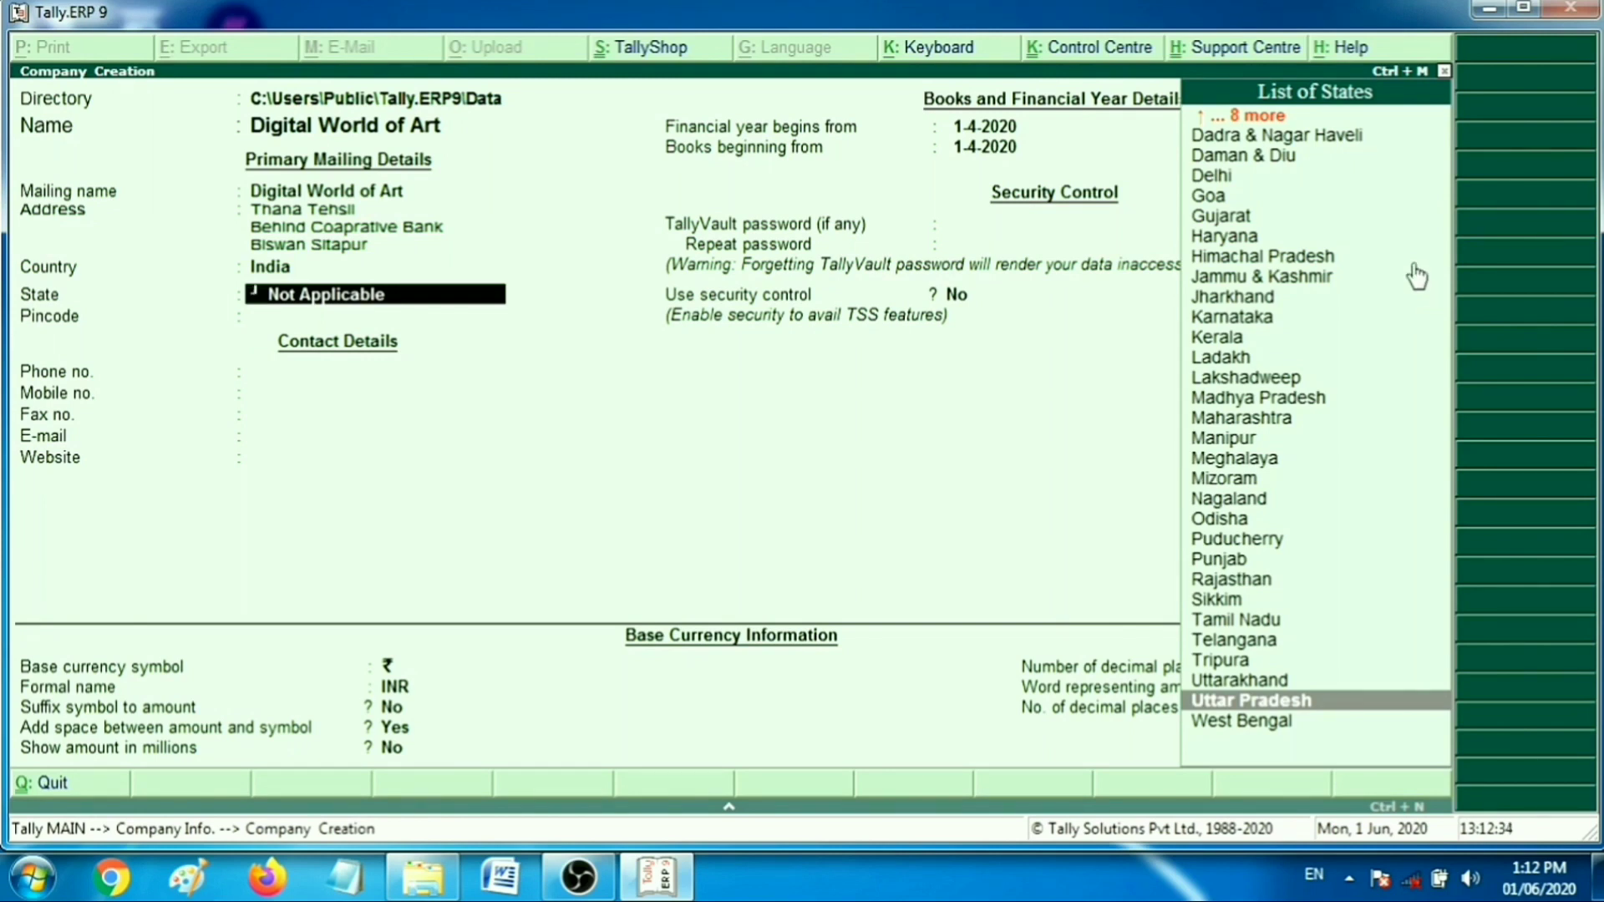
{"action": "key", "text": "Return"}
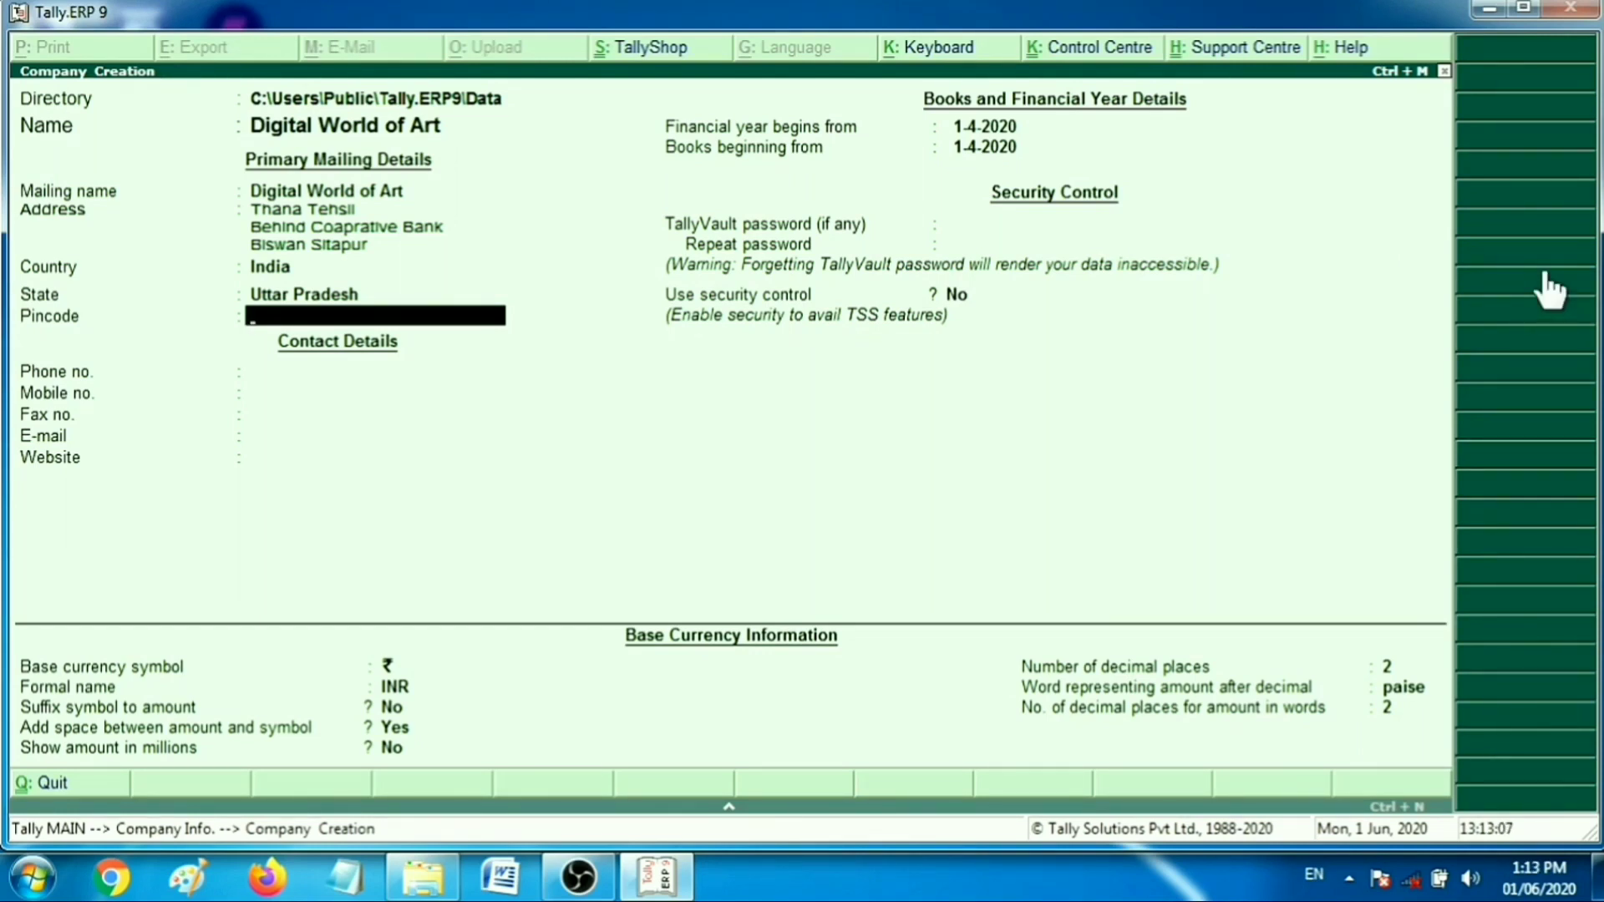
Fill in the company's pincode, phone number and mobile number.
{"action": "type", "text": "261201"}
{"action": "key", "text": "Return"}
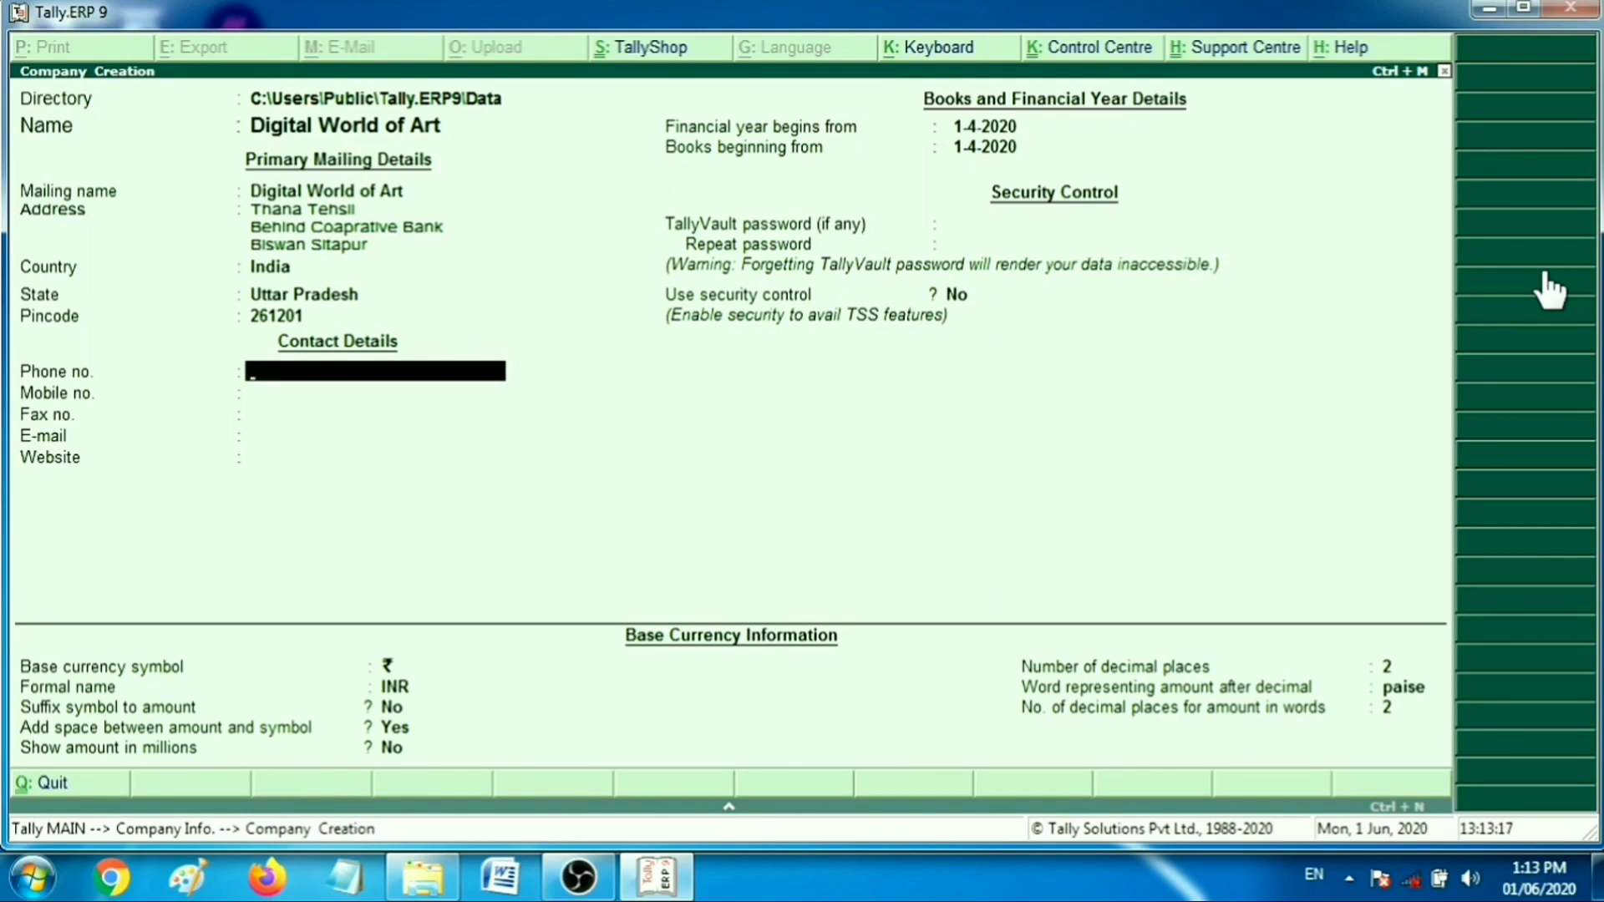
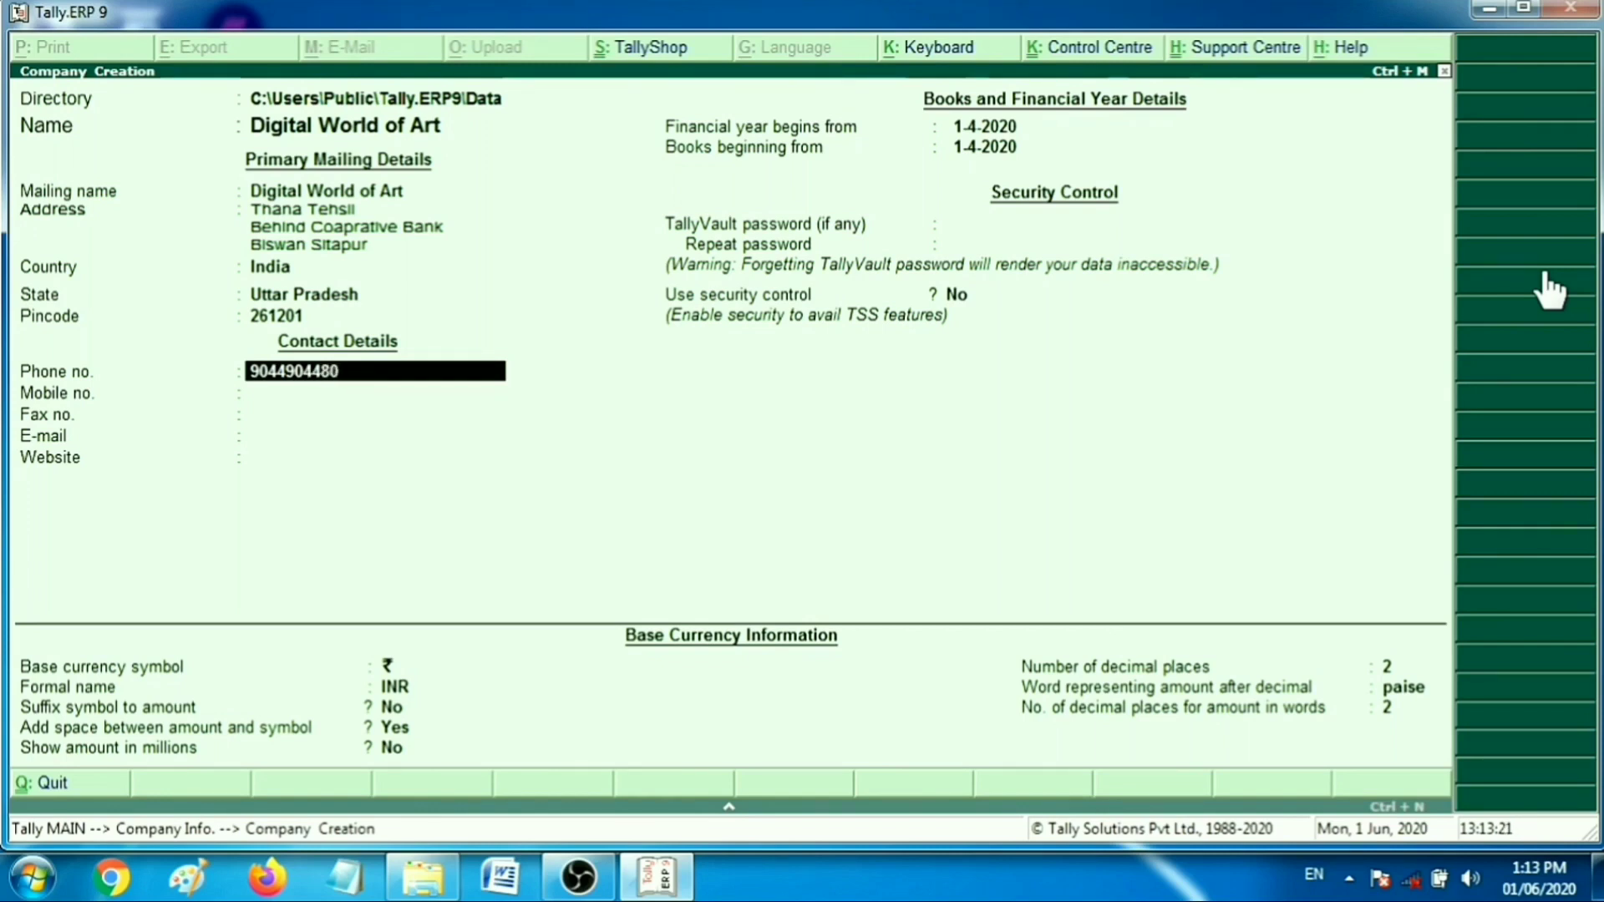
{"action": "key", "text": "Return"}
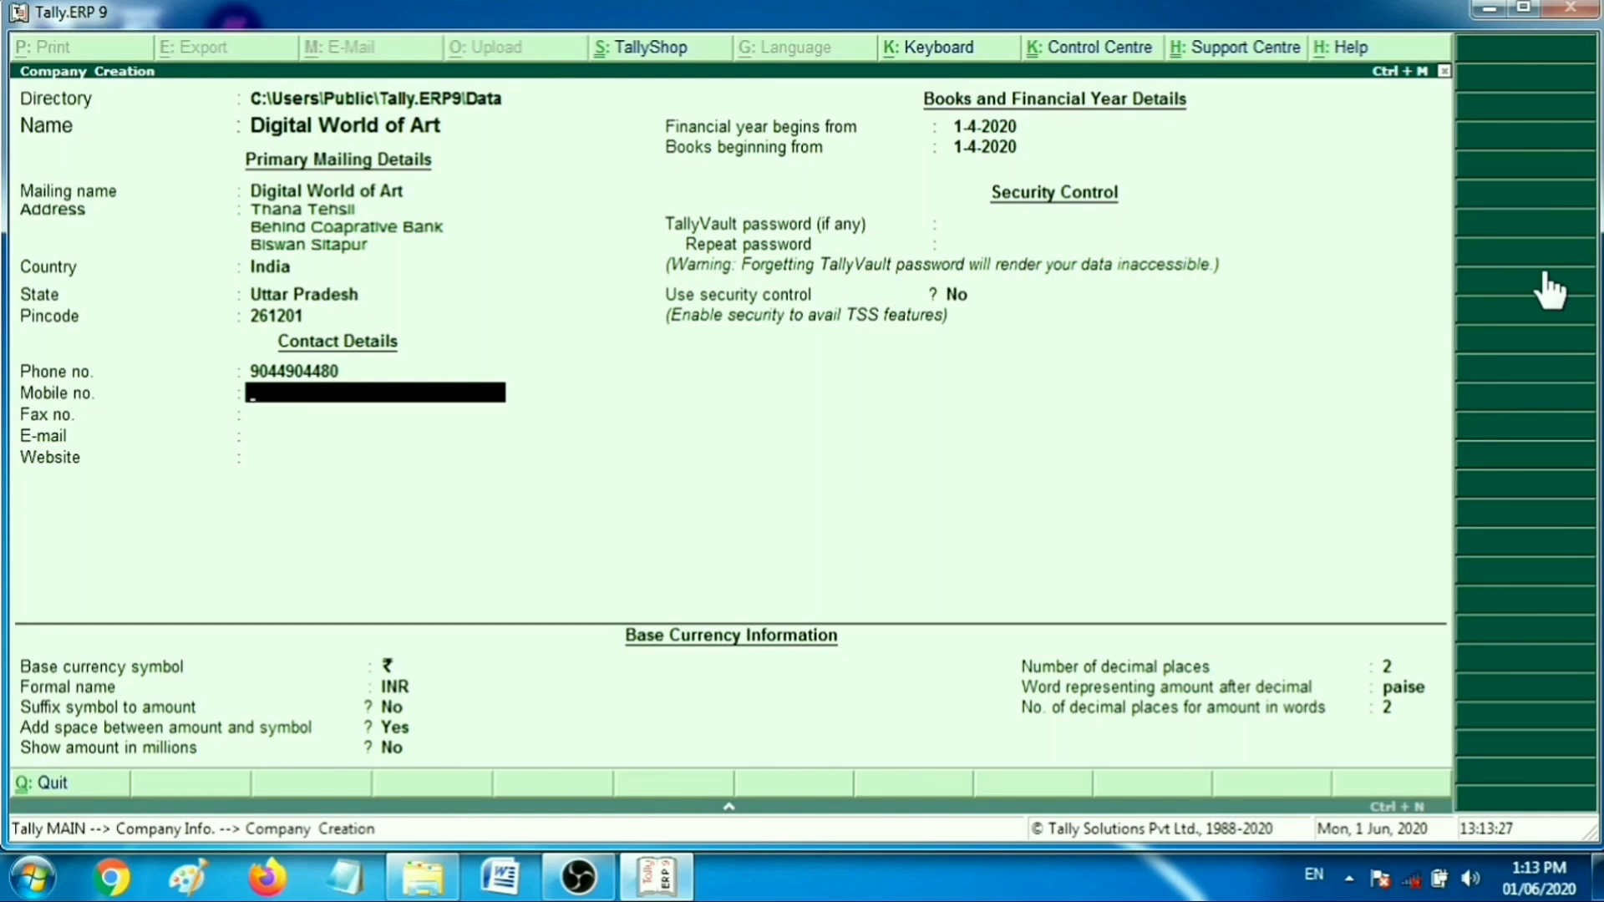
{"action": "key", "text": "Return"}
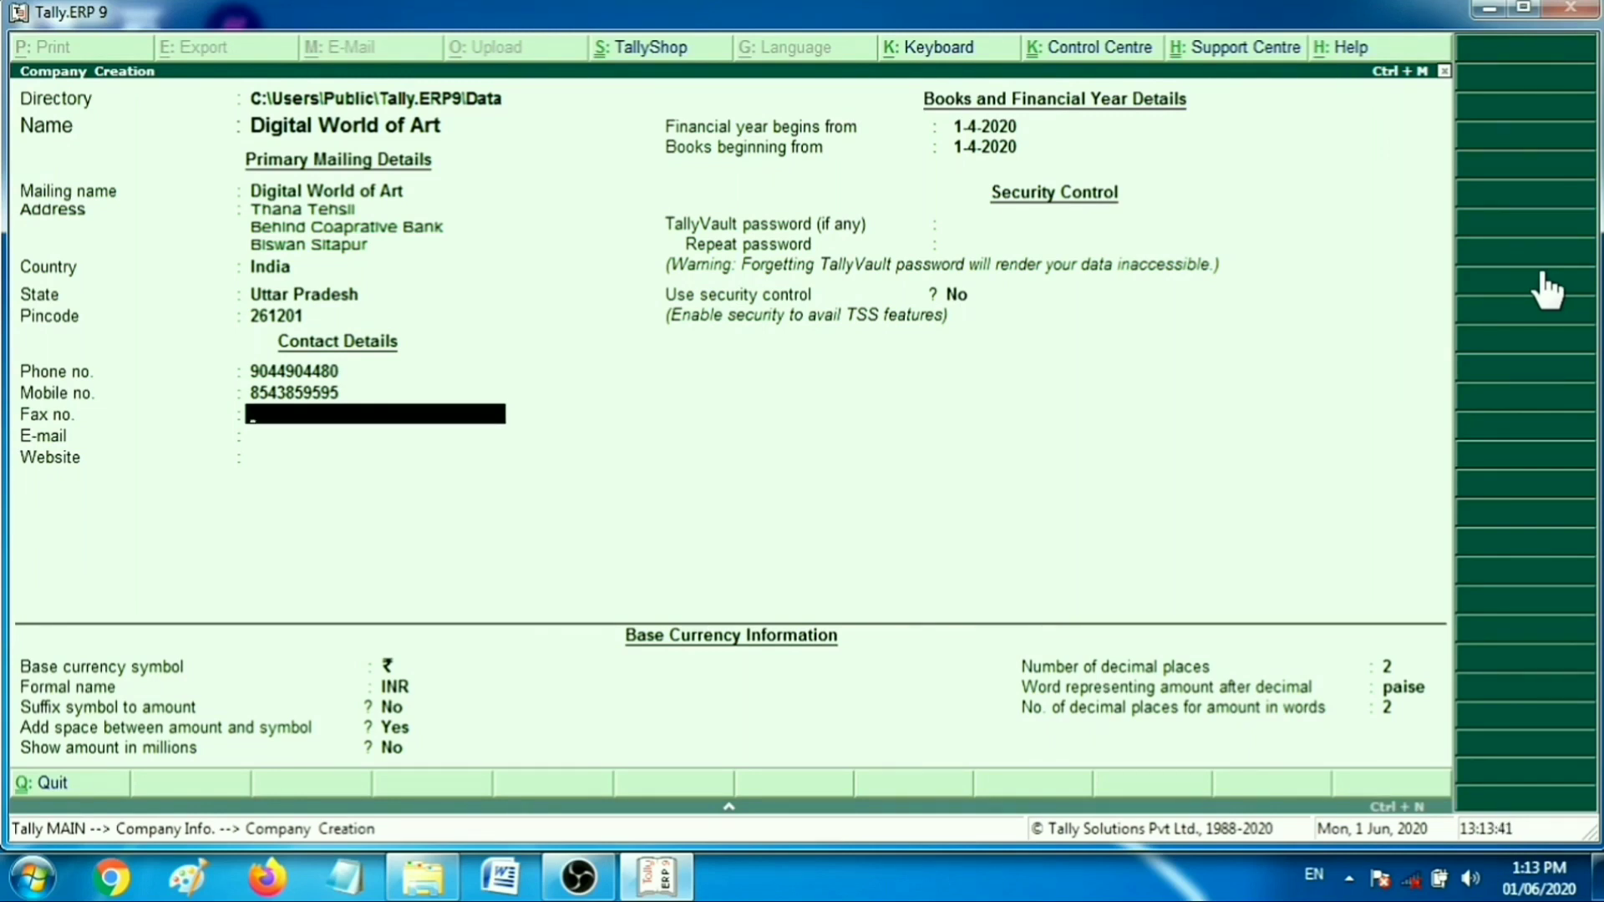
Leave fax blank, enter the company's e-mail address, and leave website blank.
{"action": "key", "text": "Return"}
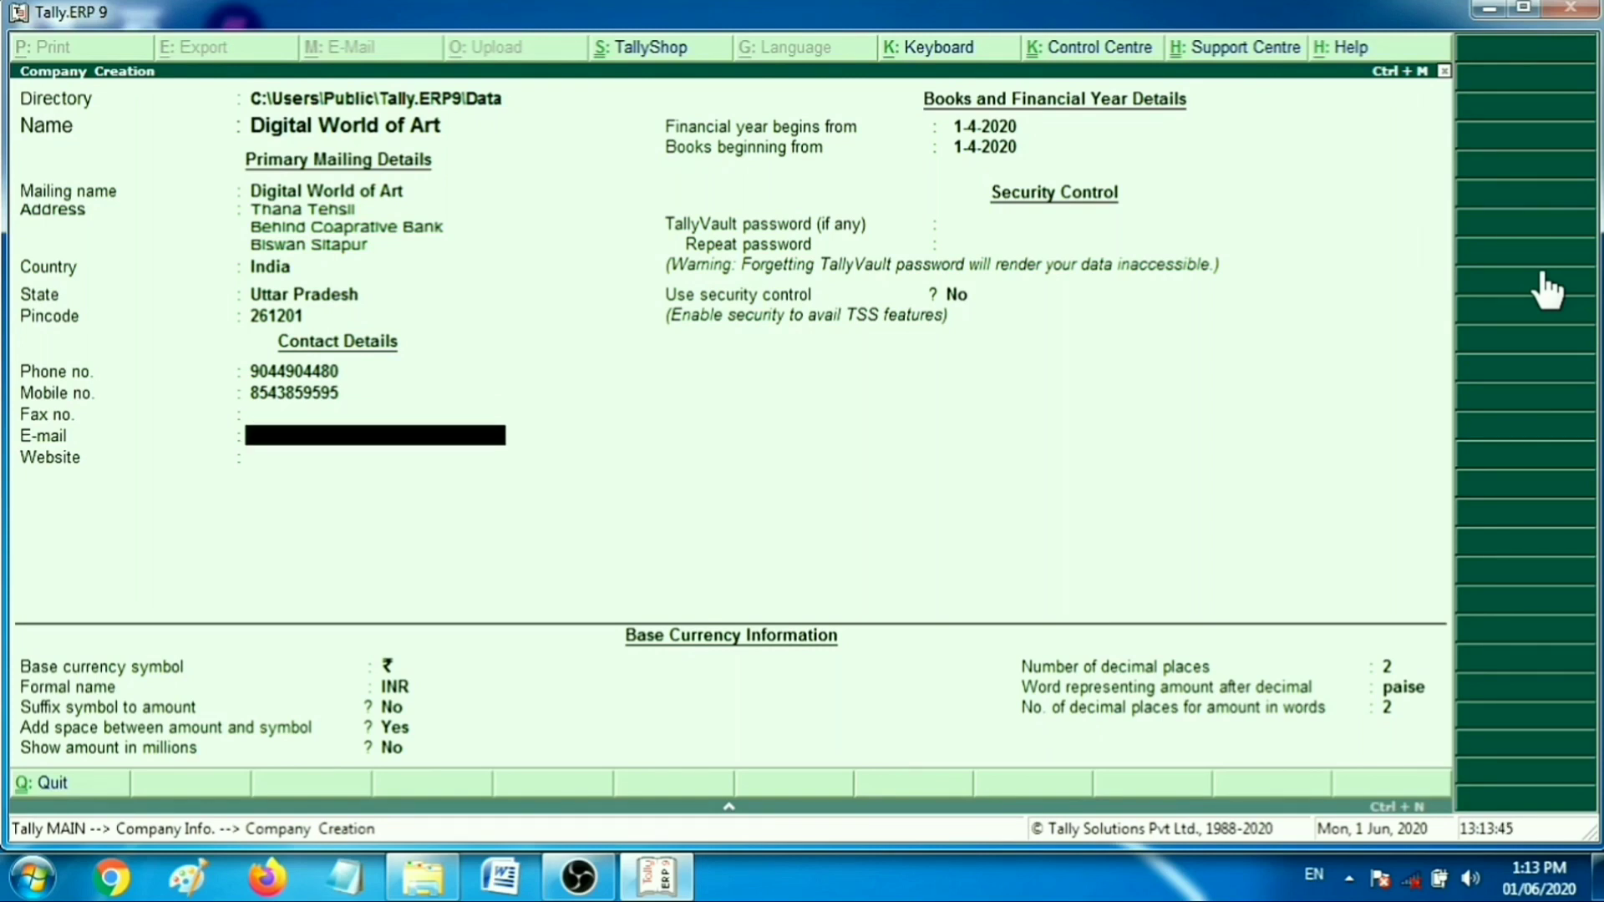
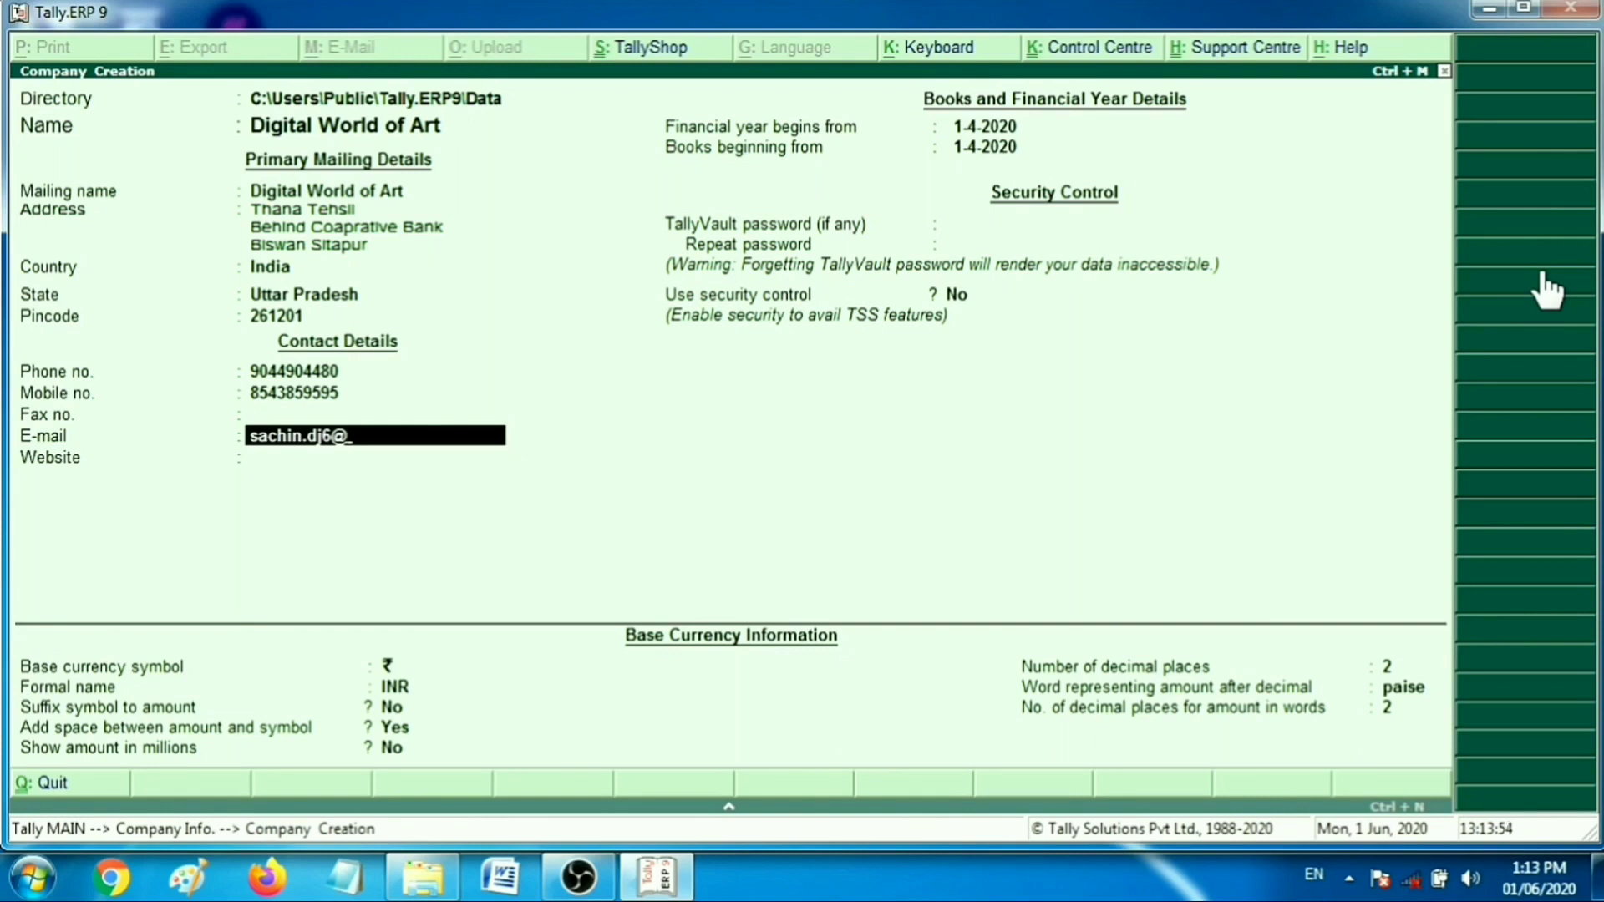
{"action": "key", "text": "Return"}
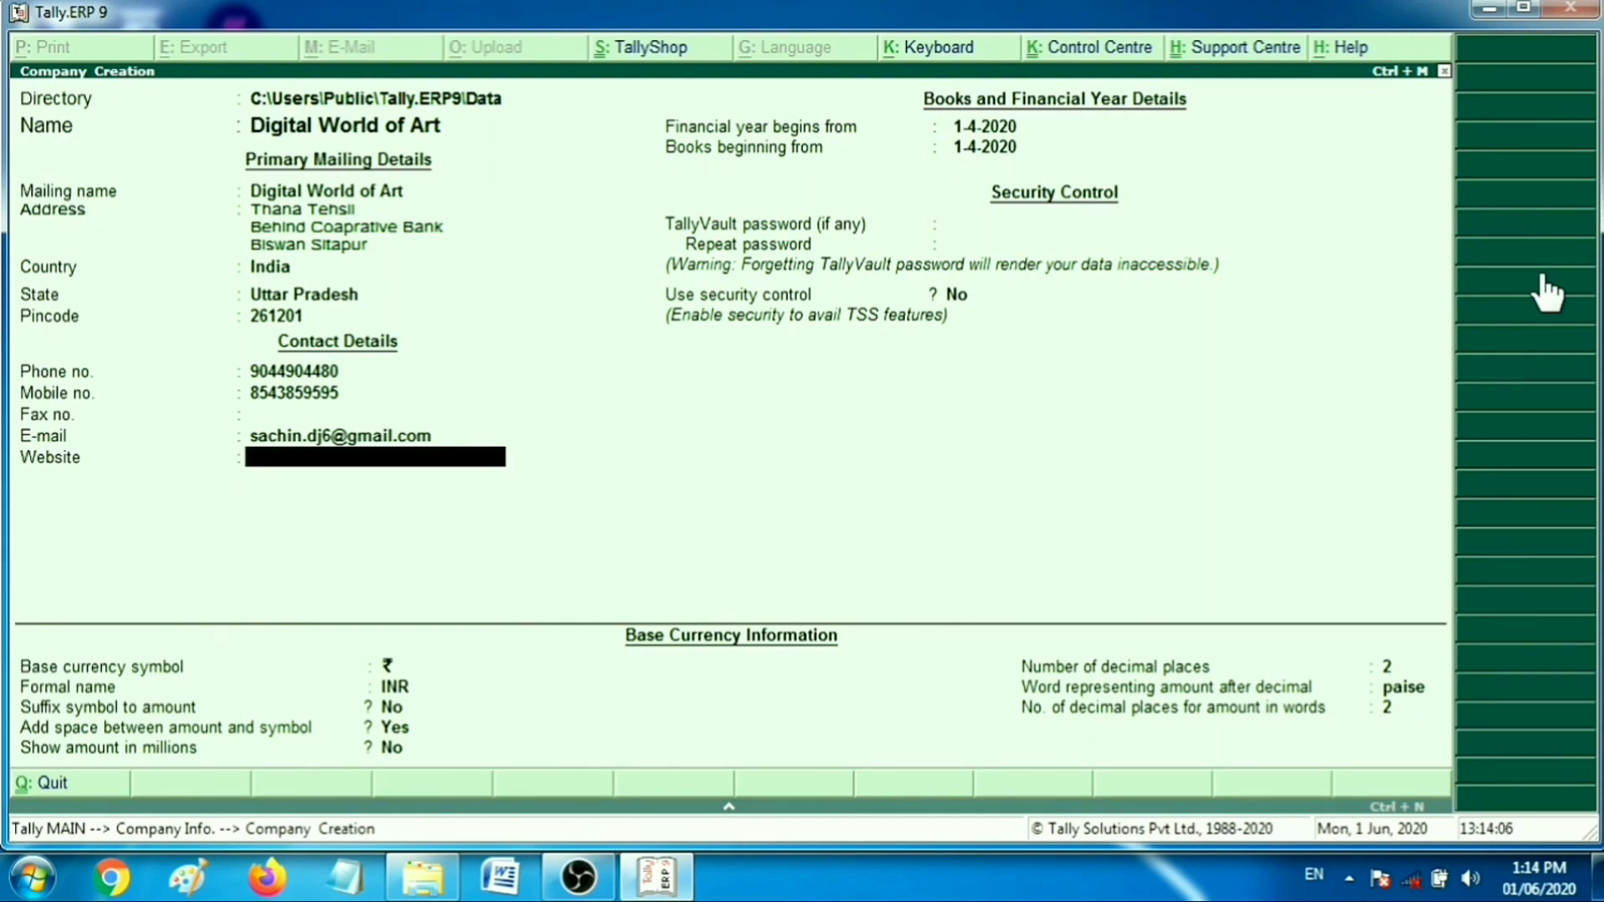
{"action": "key", "text": "Return"}
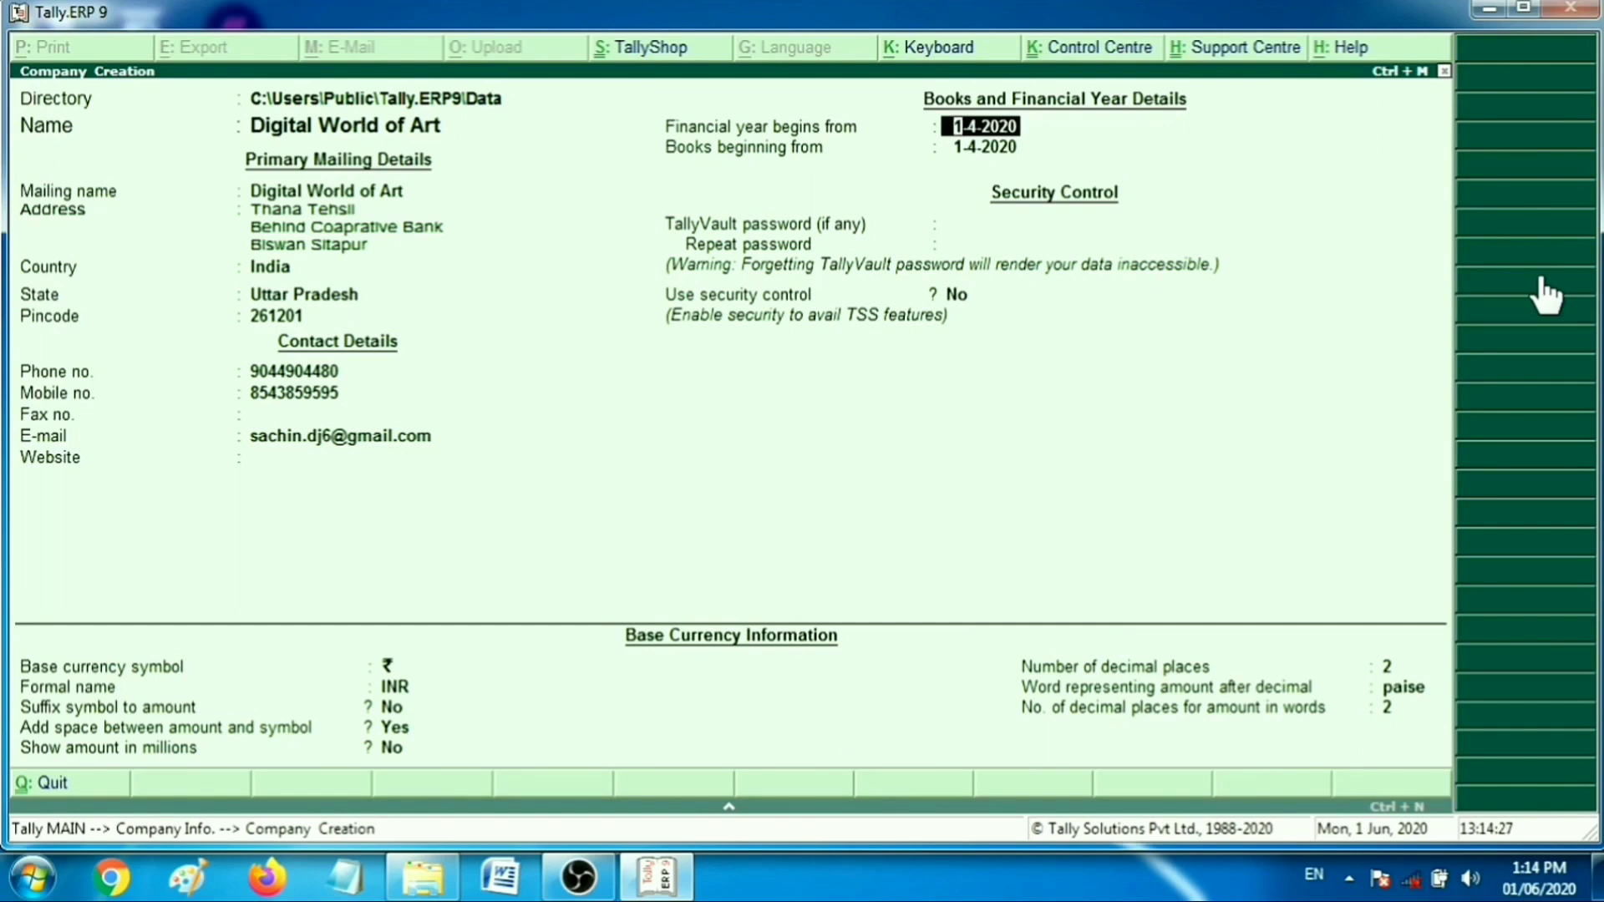
Keep the financial year from 1-4-2020 and set Books beginning from to 1-6-2020.
{"action": "key", "text": "Return"}
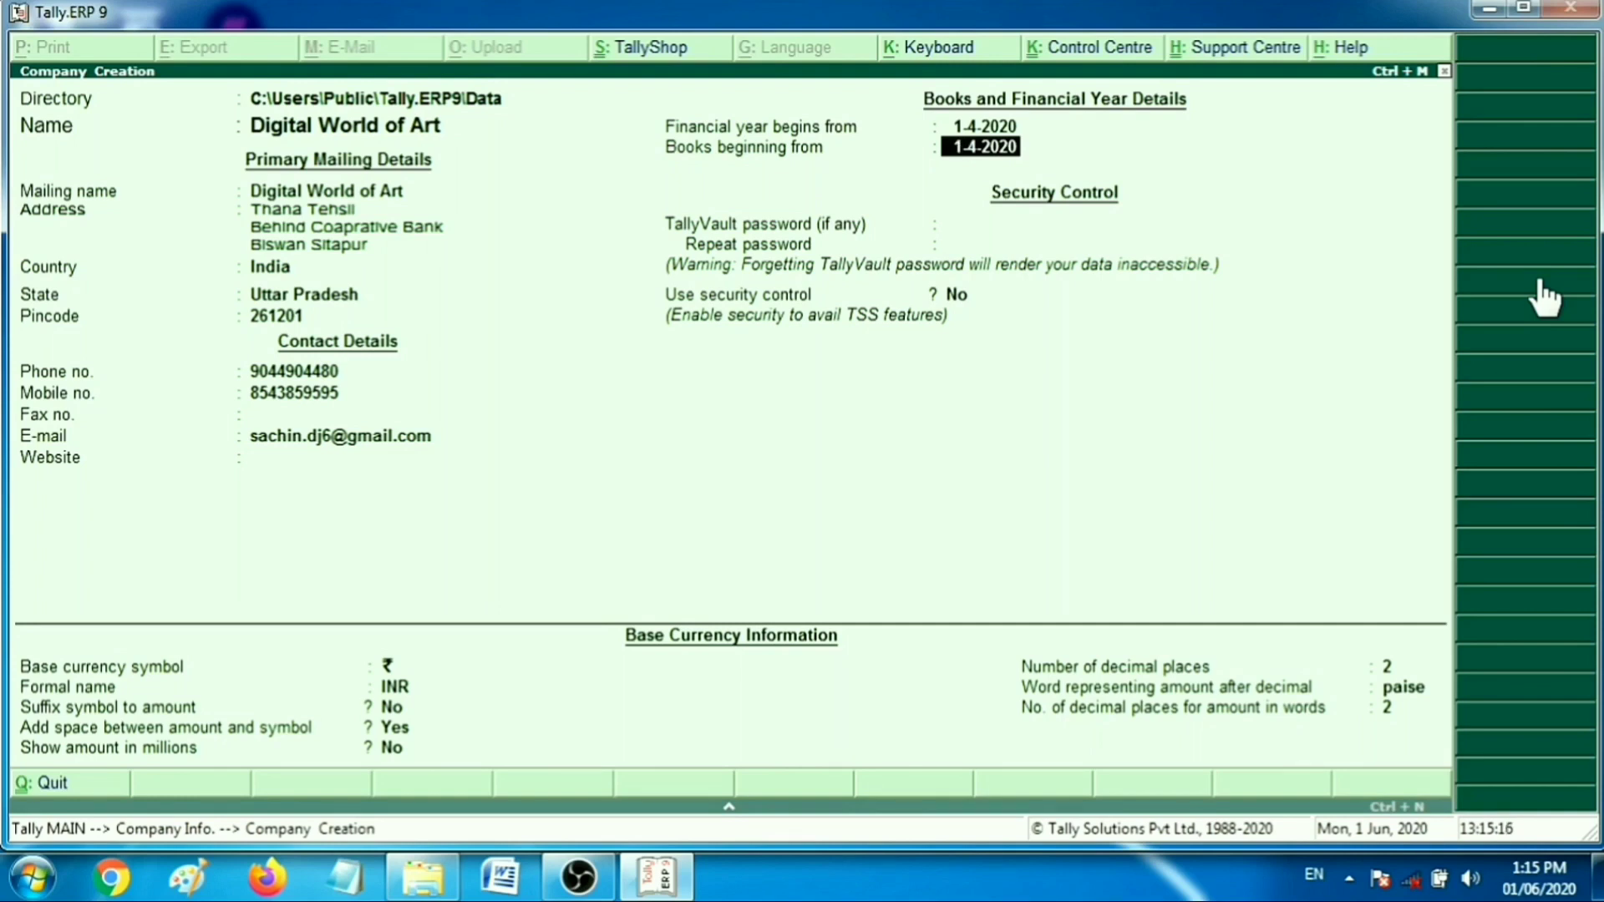
{"action": "type", "text": "1"}
{"action": "type", "text": "-"}
{"action": "type", "text": "6"}
{"action": "type", "text": "-"}
{"action": "type", "text": "230"}
{"action": "key", "text": "BackSpace"}
{"action": "key", "text": "BackSpace"}
{"action": "type", "text": "020"}
{"action": "key", "text": "Return"}
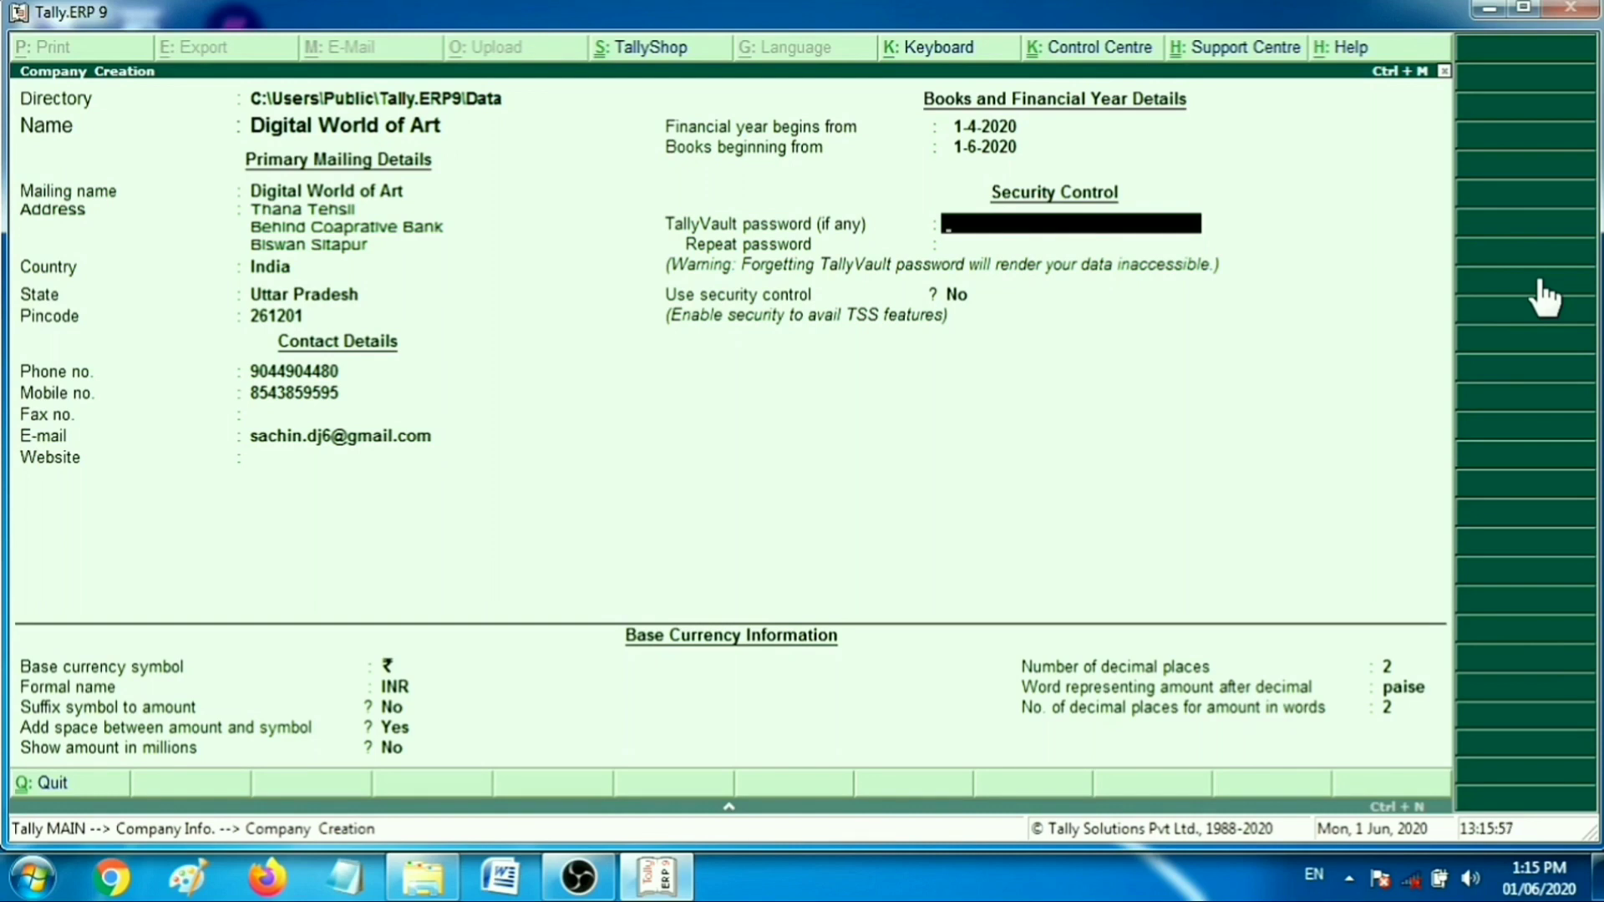
{"action": "key", "text": "Return"}
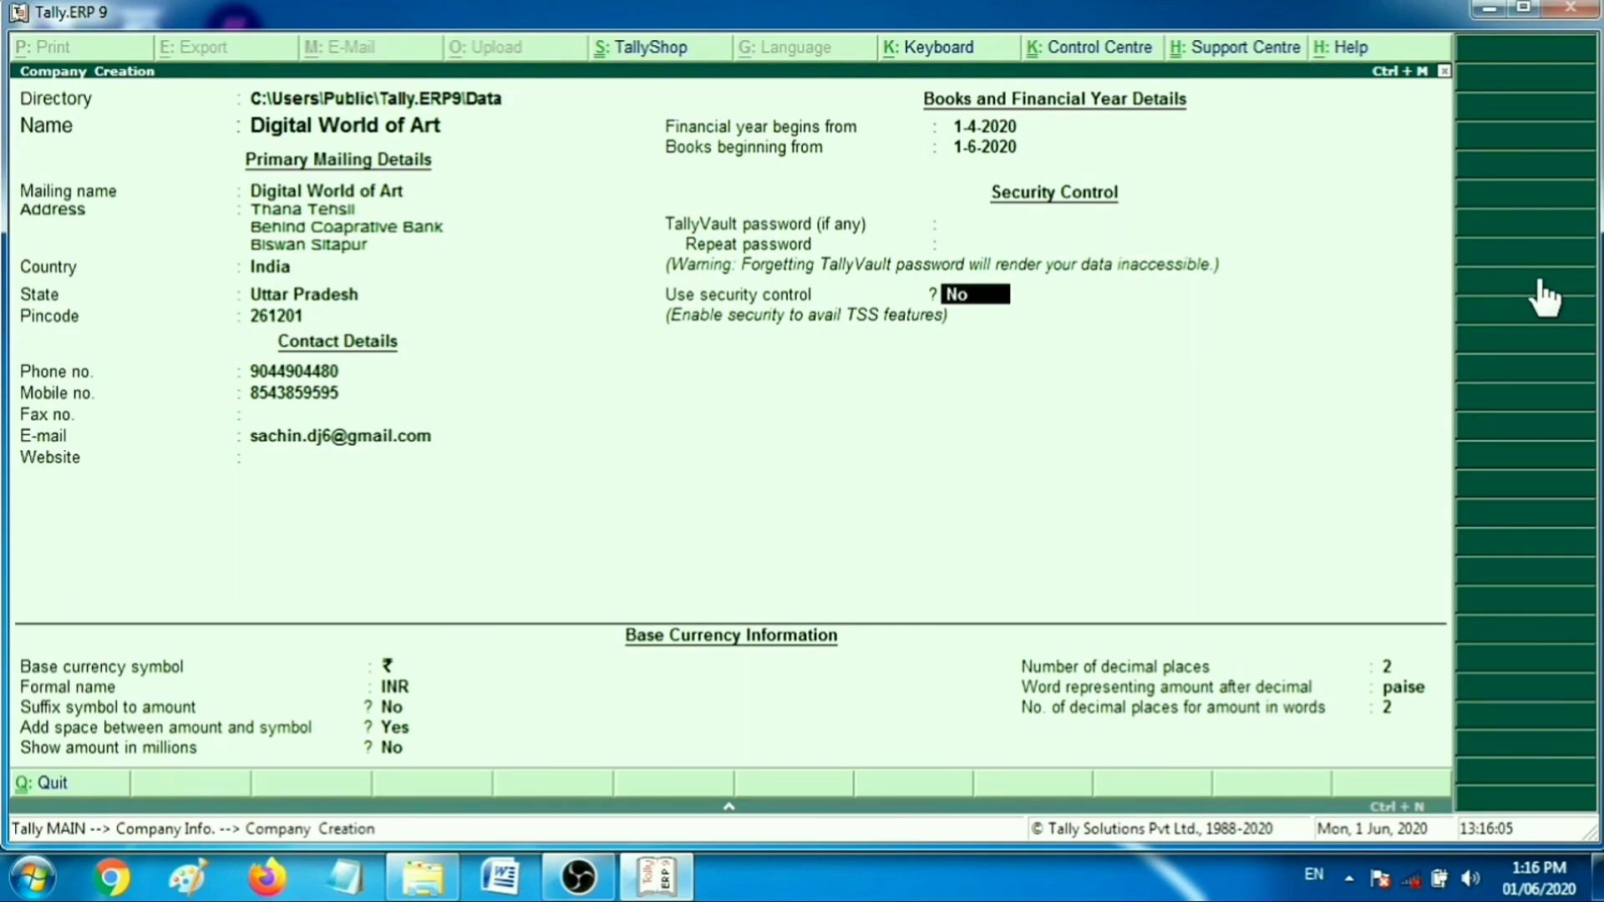
{"action": "key", "text": "Return"}
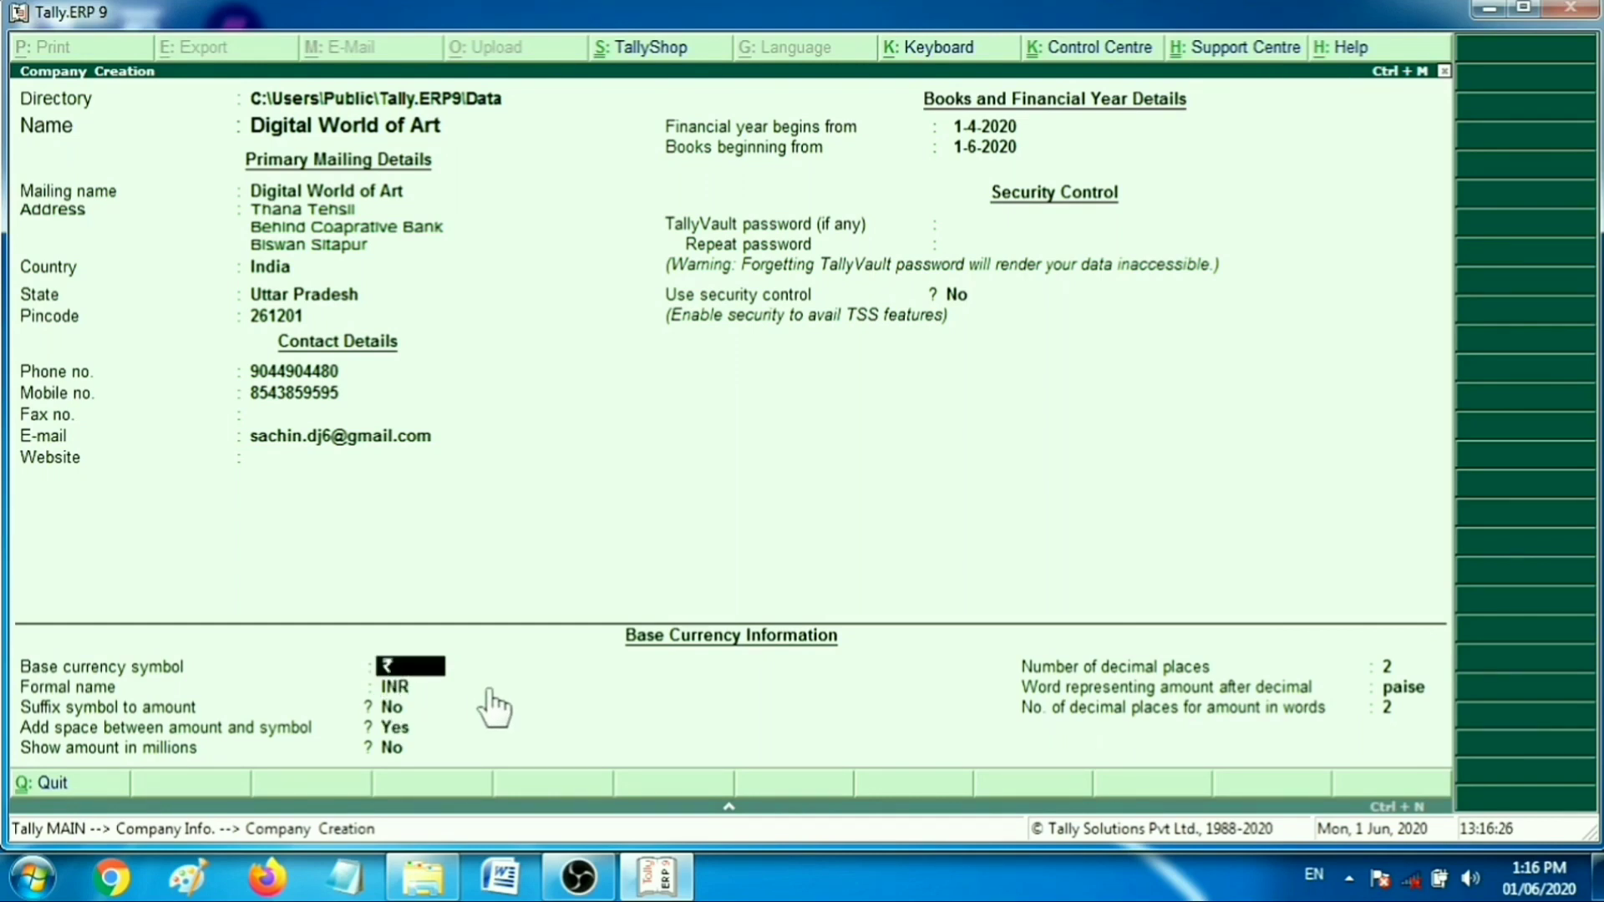
Keep ₹ as the base currency symbol and INR as its formal name.
{"action": "key", "text": "Return"}
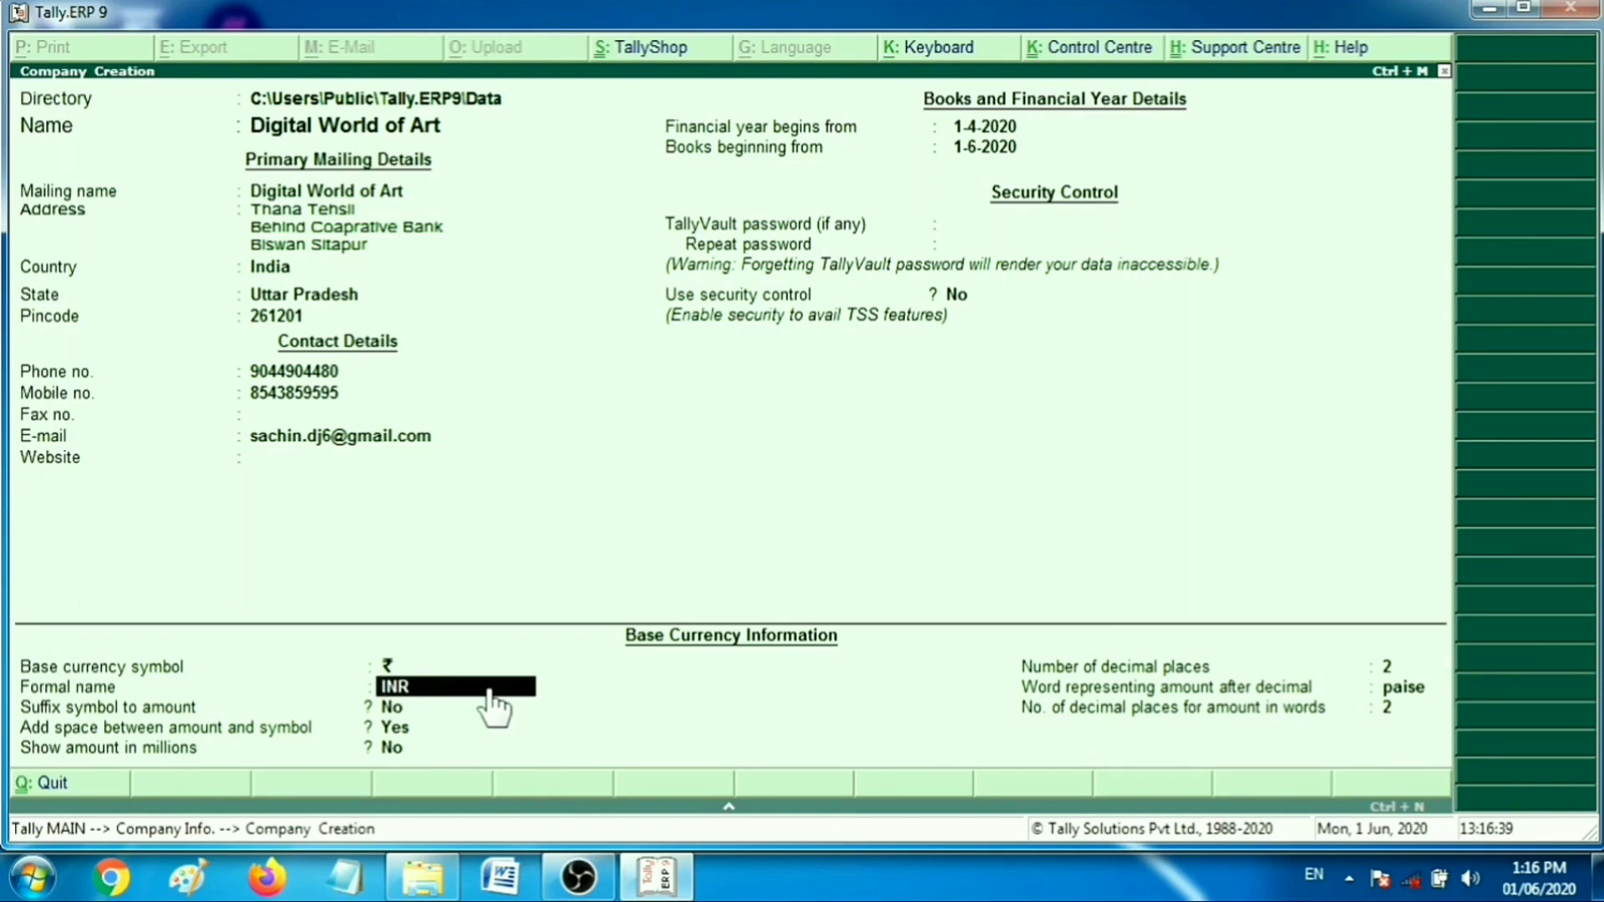
{"action": "key", "text": "Return"}
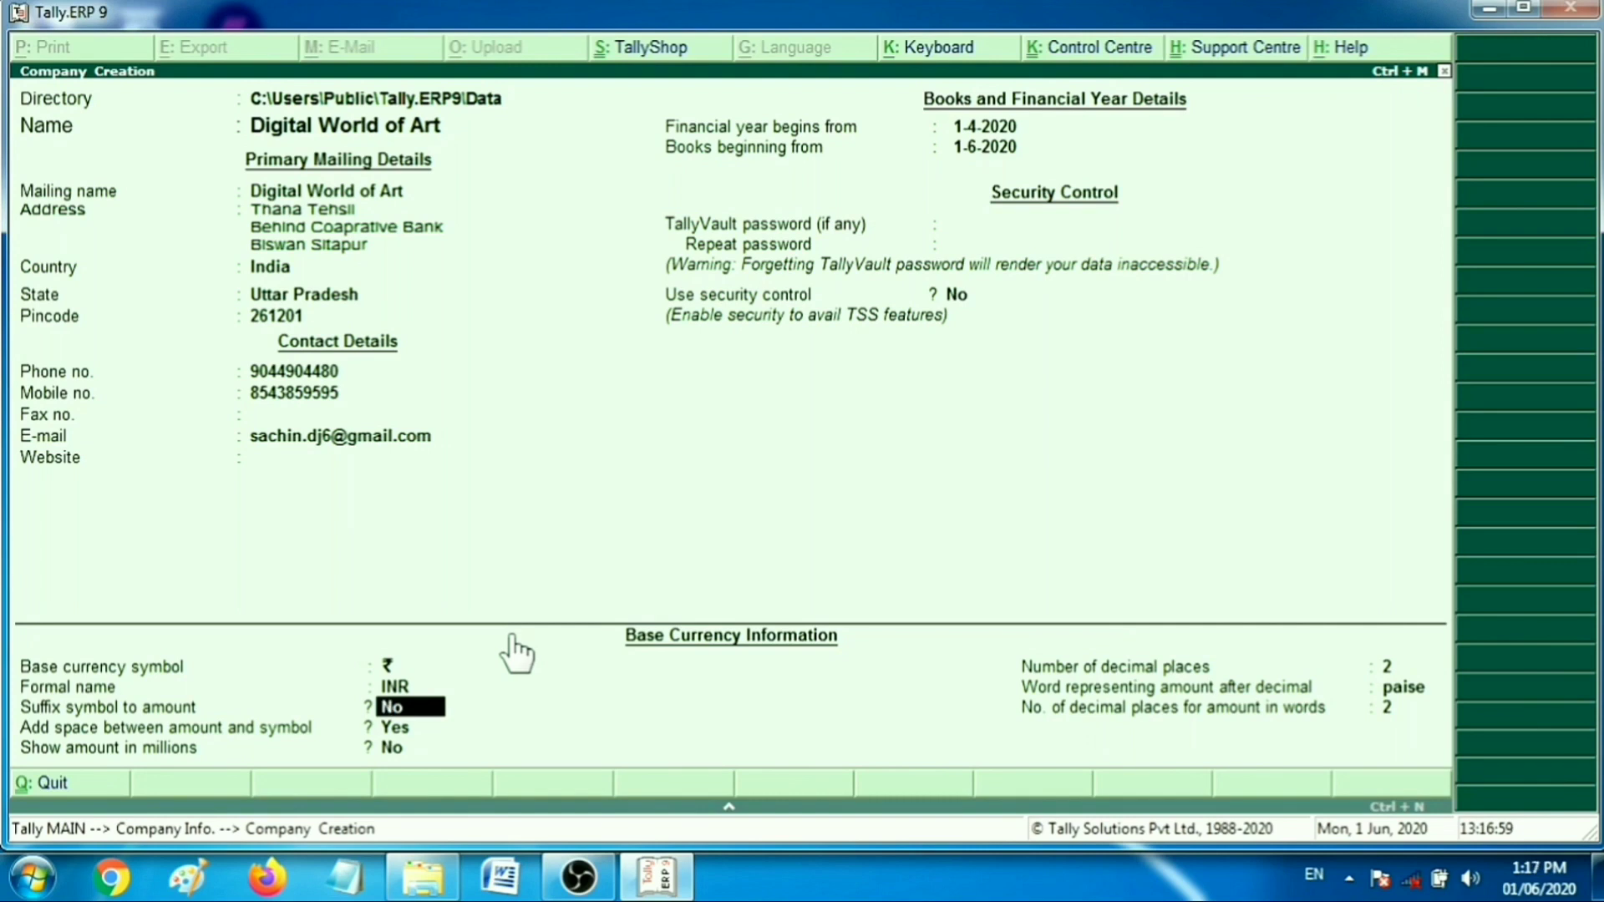
Set Suffix symbol to amount to Yes, keeping the space and millions set to No.
{"action": "type", "text": "yes"}
{"action": "key", "text": "Return"}
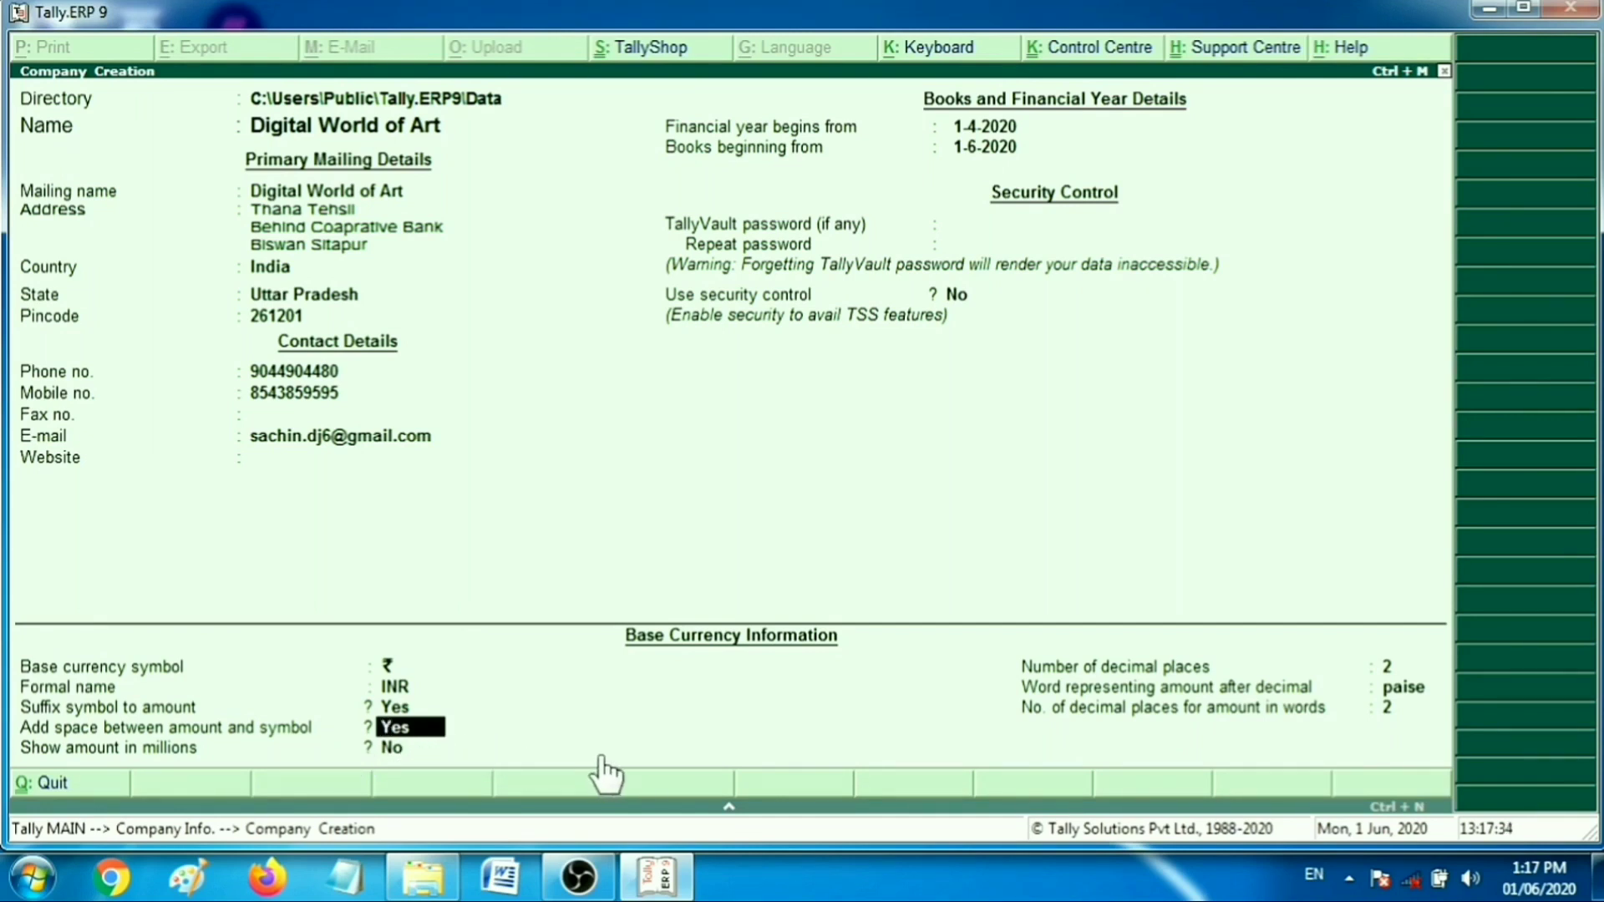
{"action": "key", "text": "Return"}
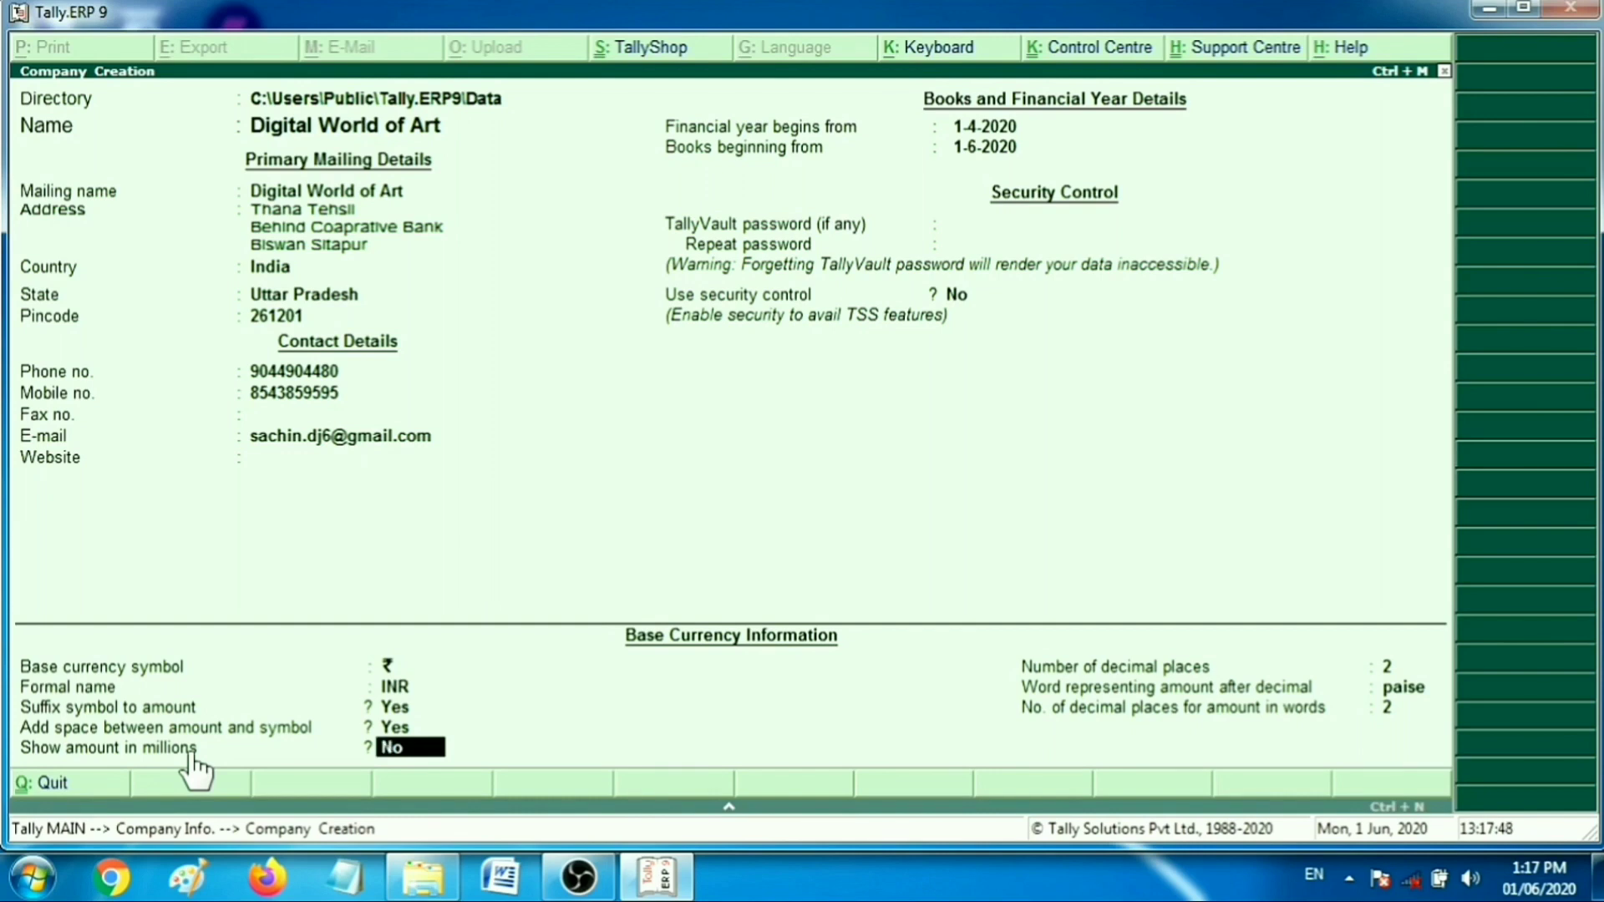
{"action": "key", "text": "Return"}
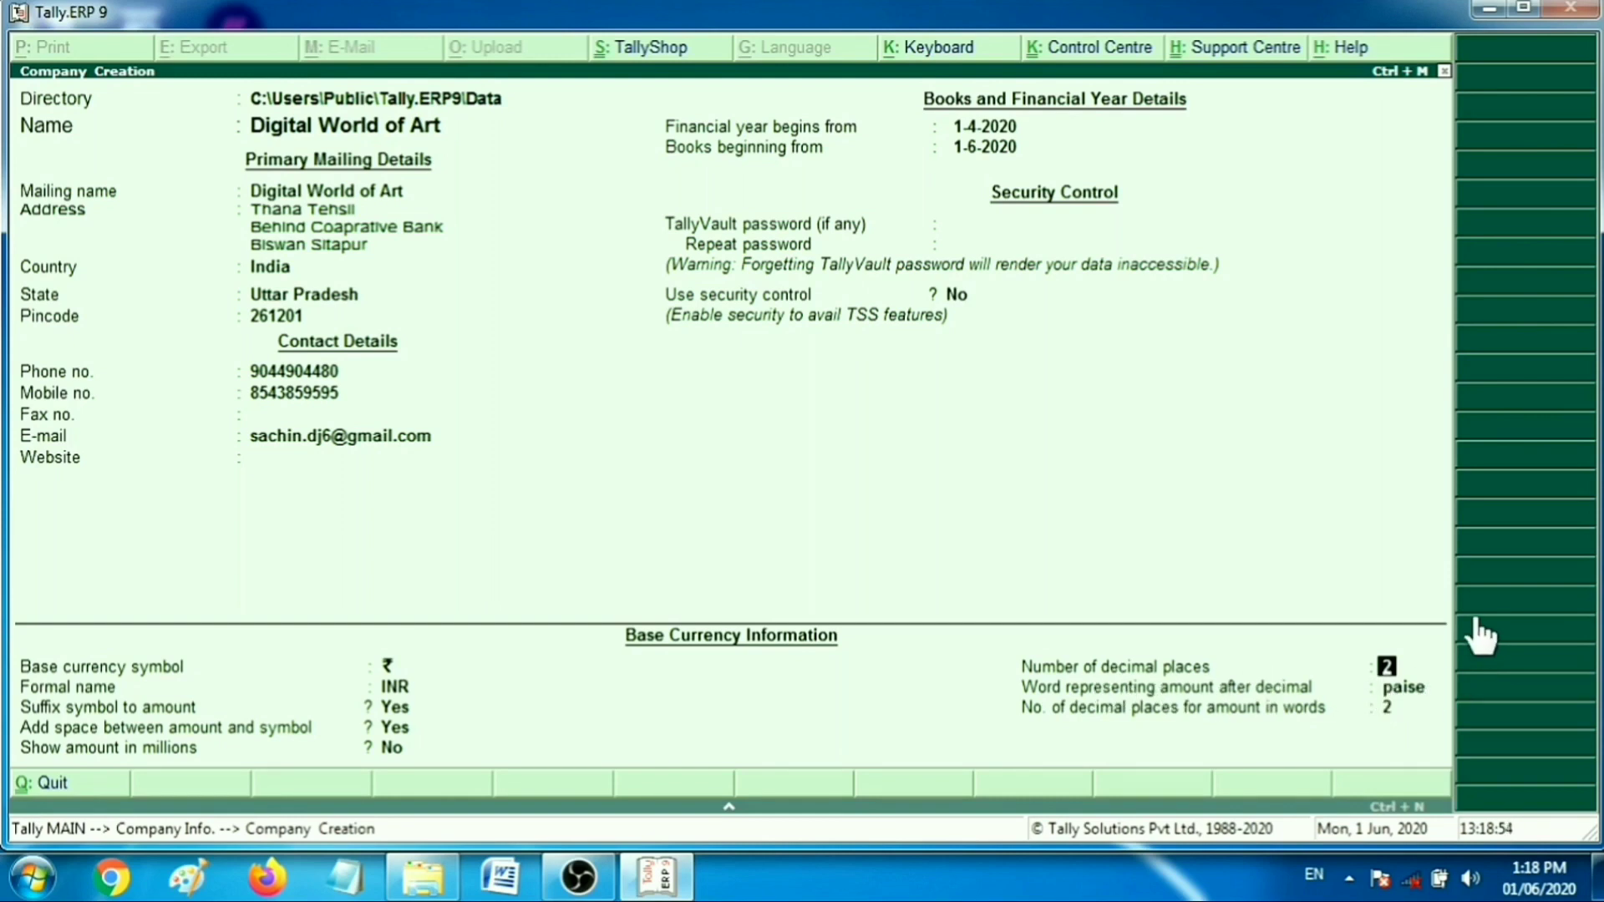
Keep 2 decimal places with 'paise' as the decimal word until Accept? appears.
{"action": "key", "text": "Return"}
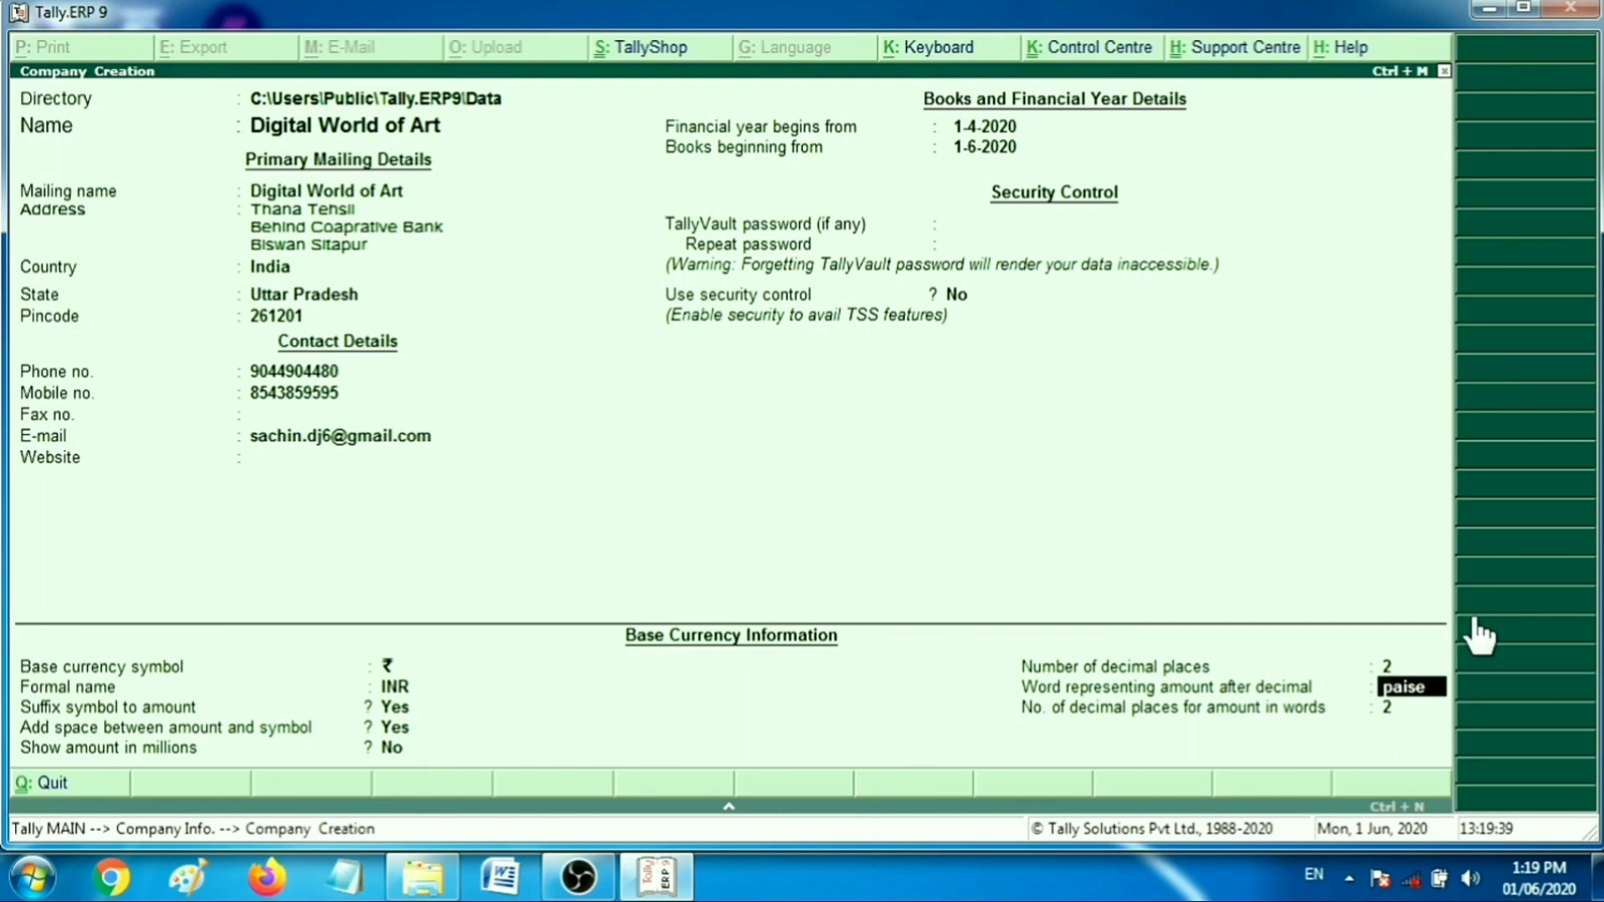
{"action": "key", "text": "Return"}
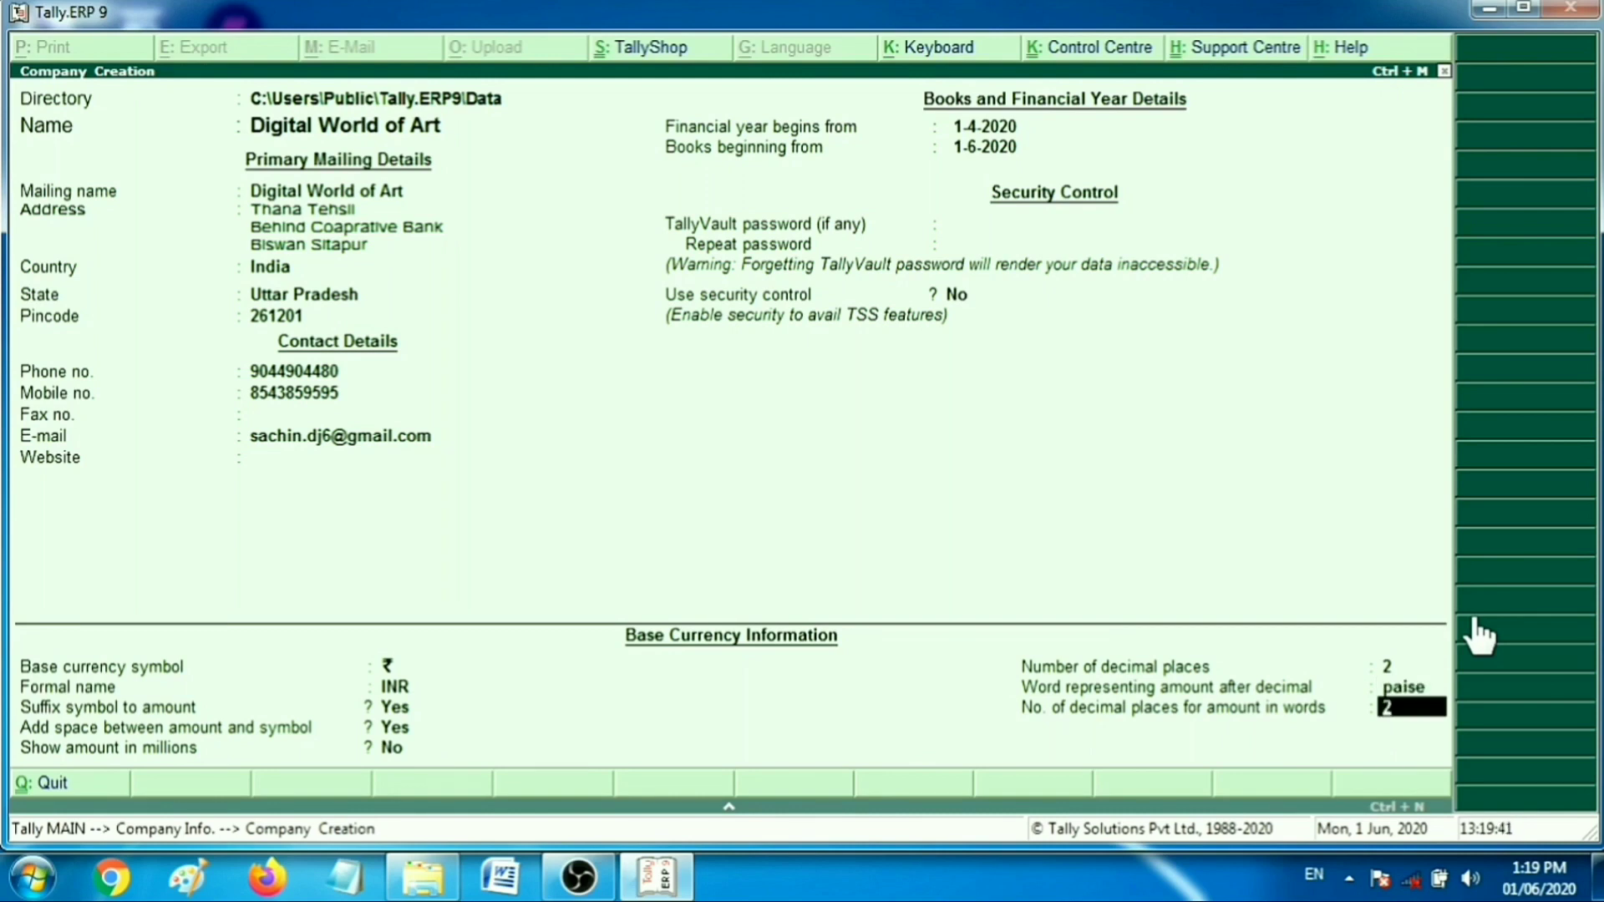
{"action": "key", "text": "Return"}
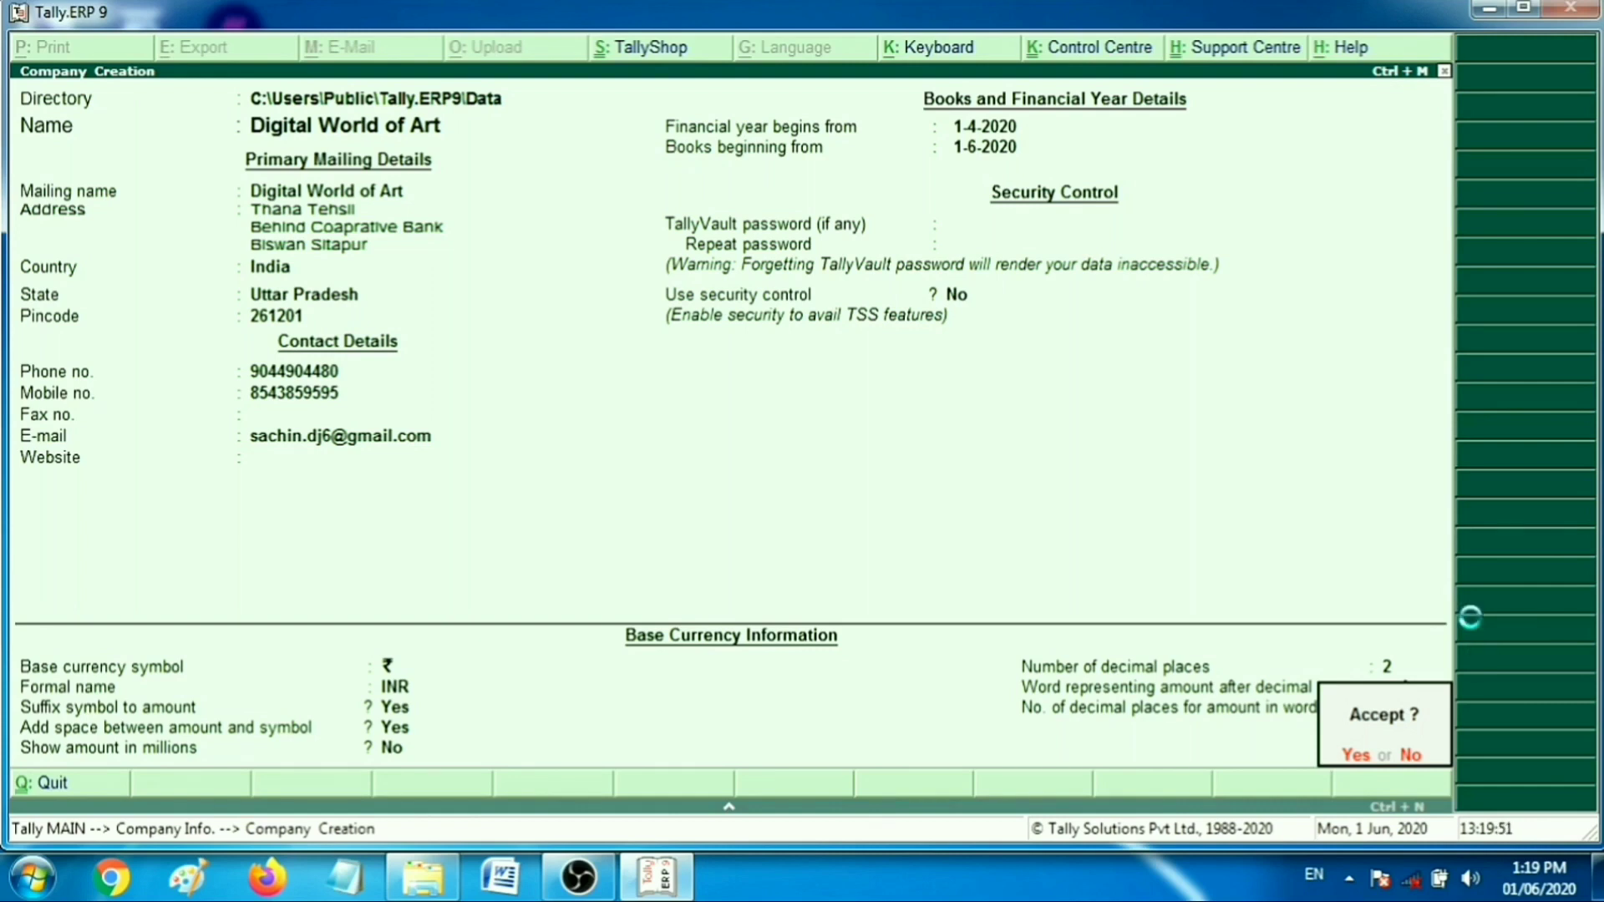
Answer Y at the Accept? prompt to save Digital World of Art.
{"action": "key", "text": "y"}
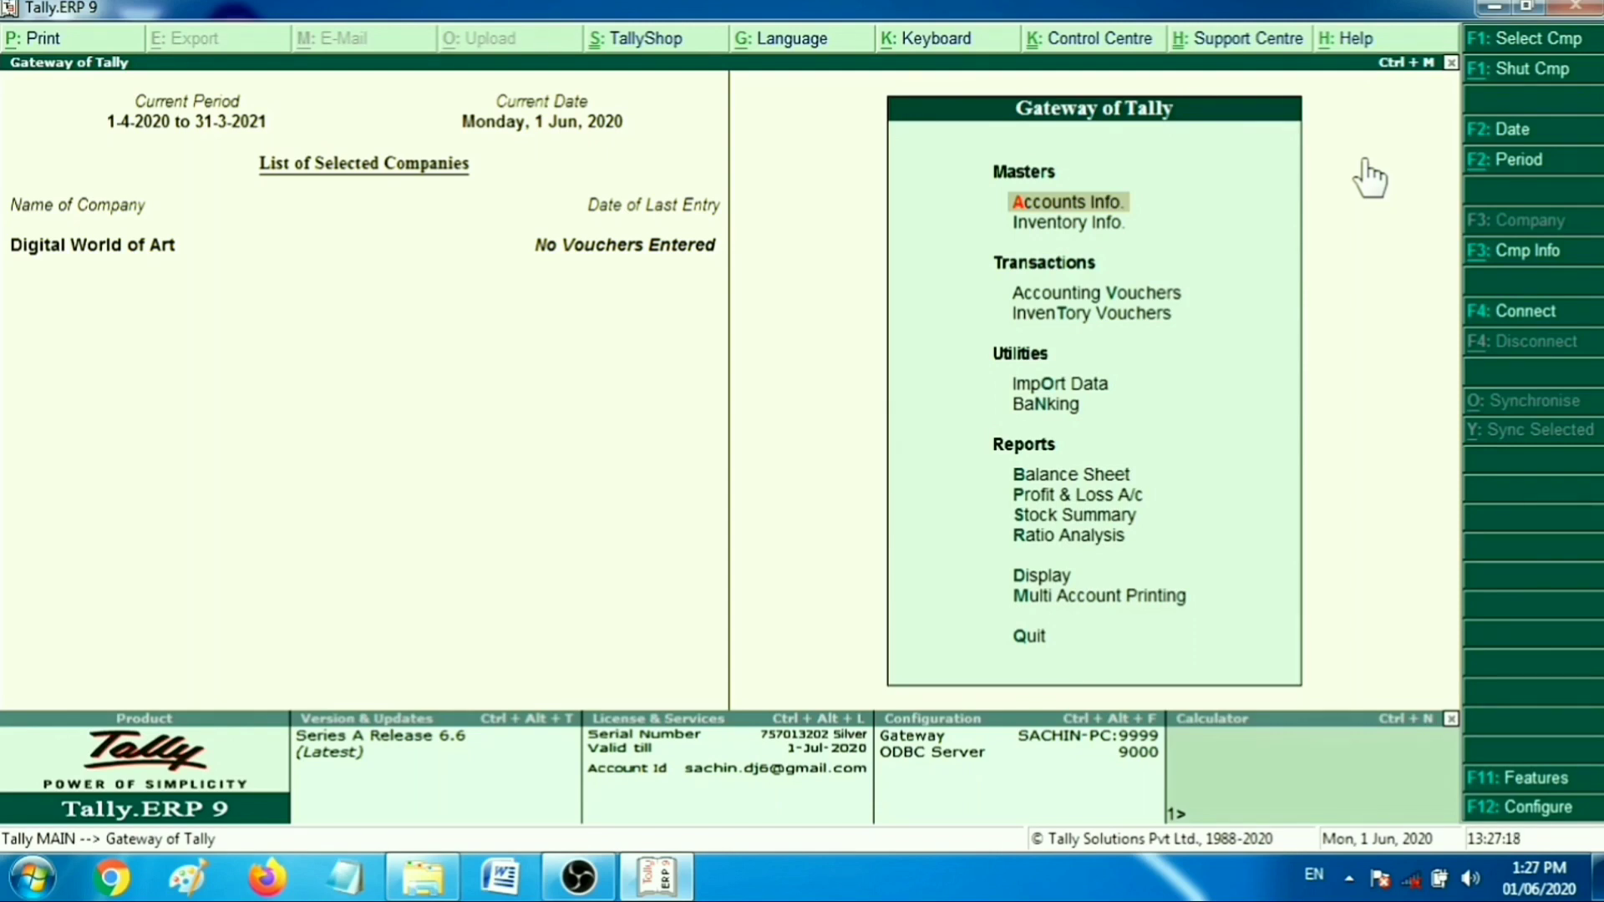
Open the Change Current Date box with F2 from Gateway of Tally.
{"action": "key", "text": "F2"}
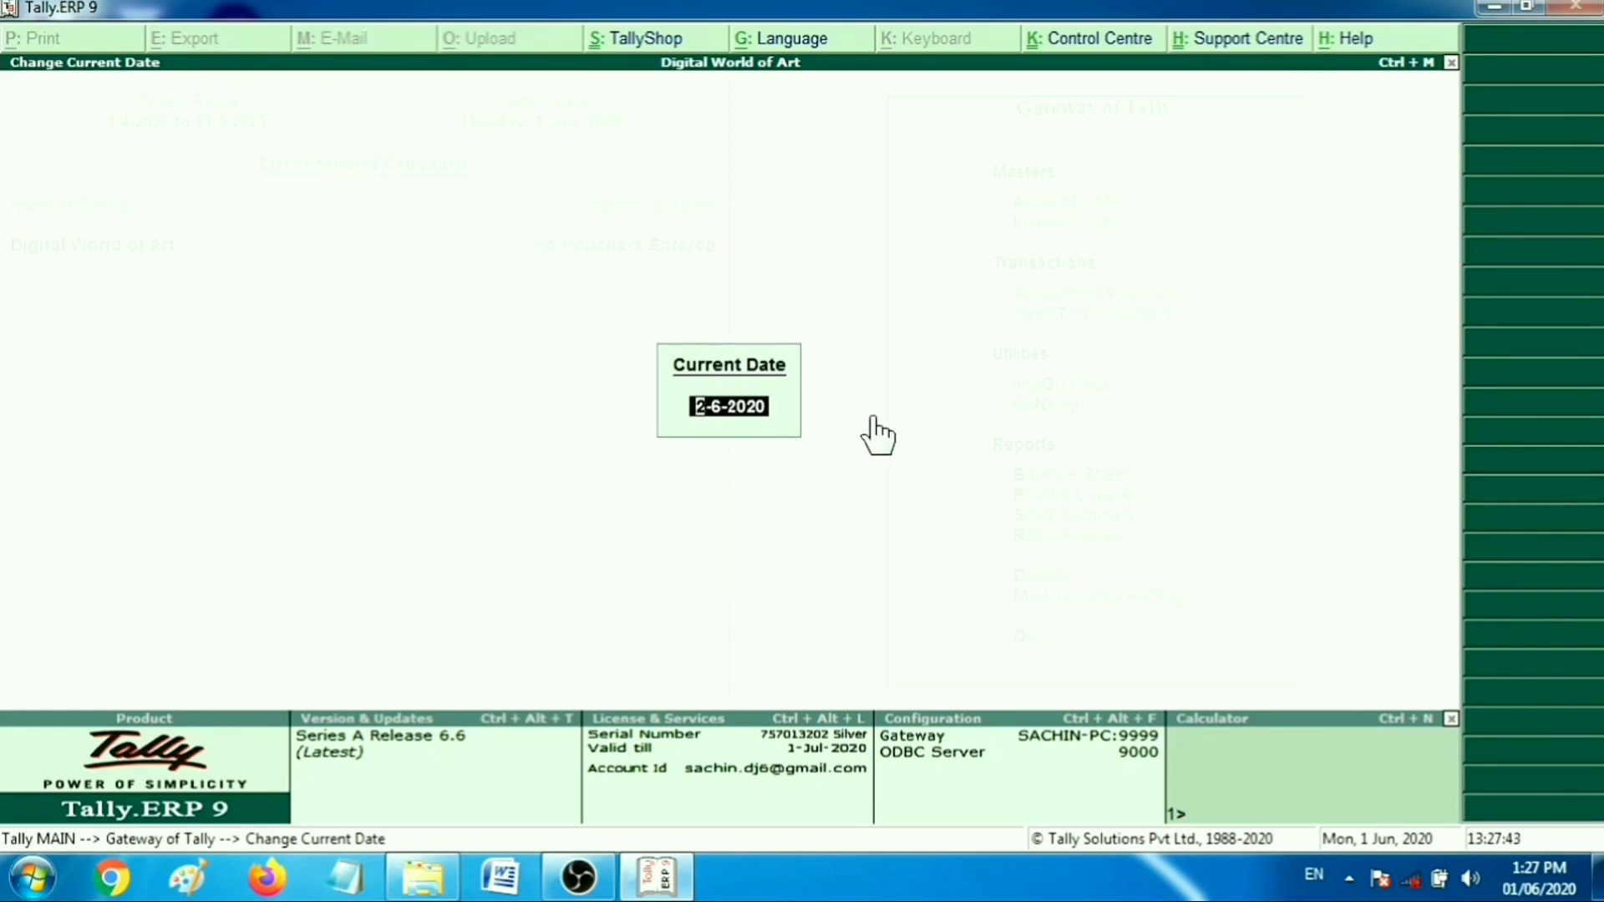
Apply 2-6-2020 as the company's current date.
{"action": "key", "text": "Return"}
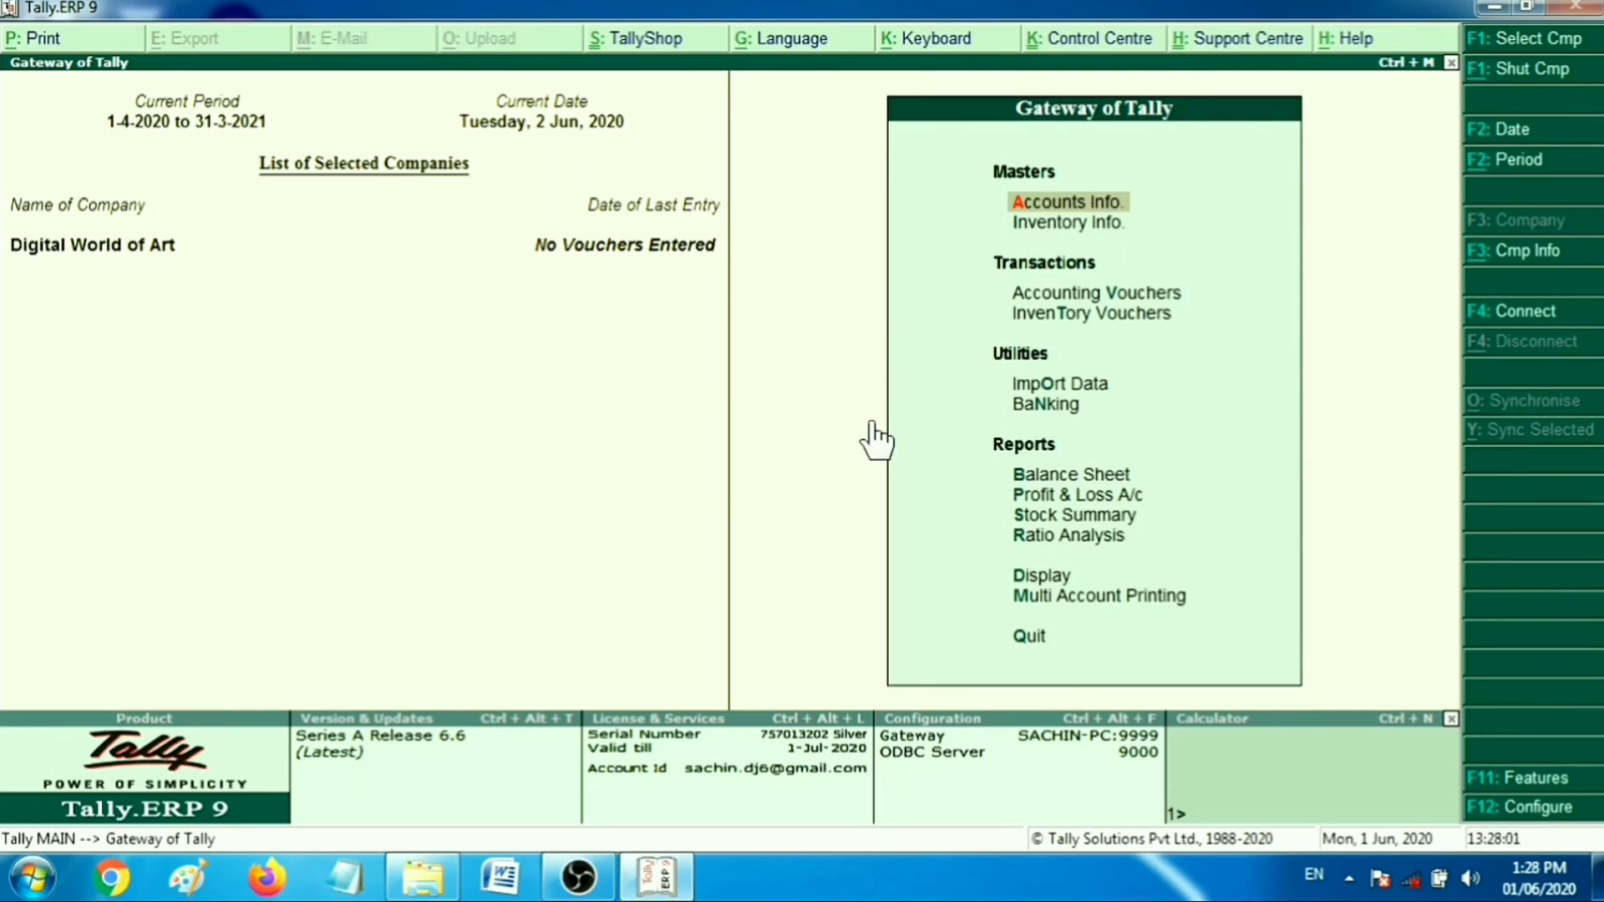
Quit Tally.ERP 9 from the Gateway of Tally, confirming the Quit prompt.
{"action": "key", "text": "Escape"}
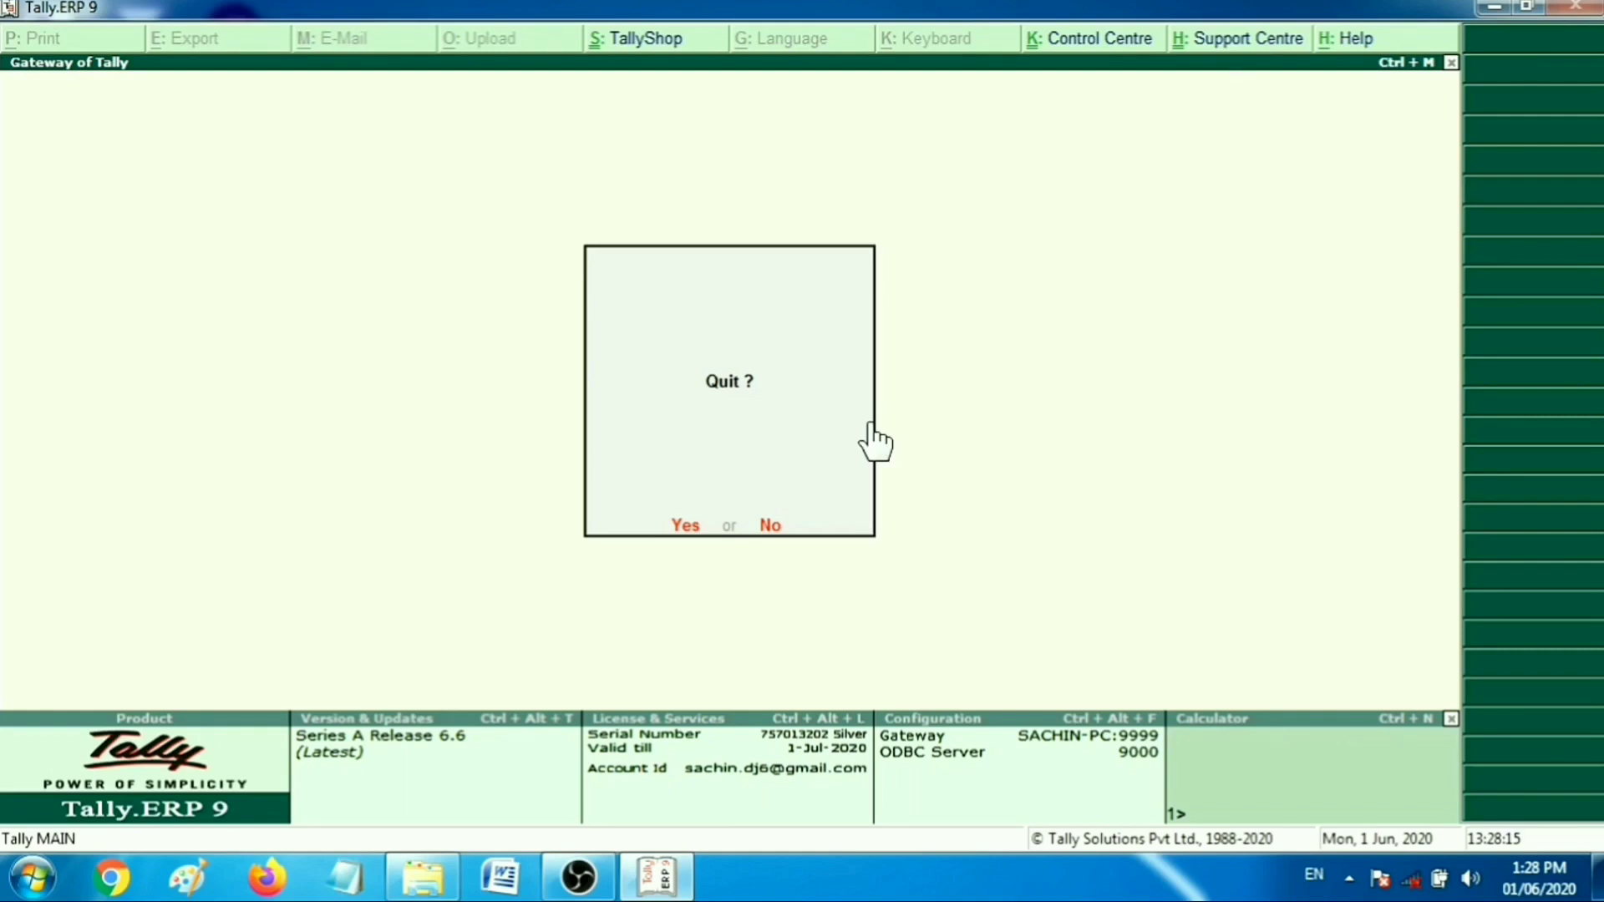
{"action": "key", "text": "Return"}
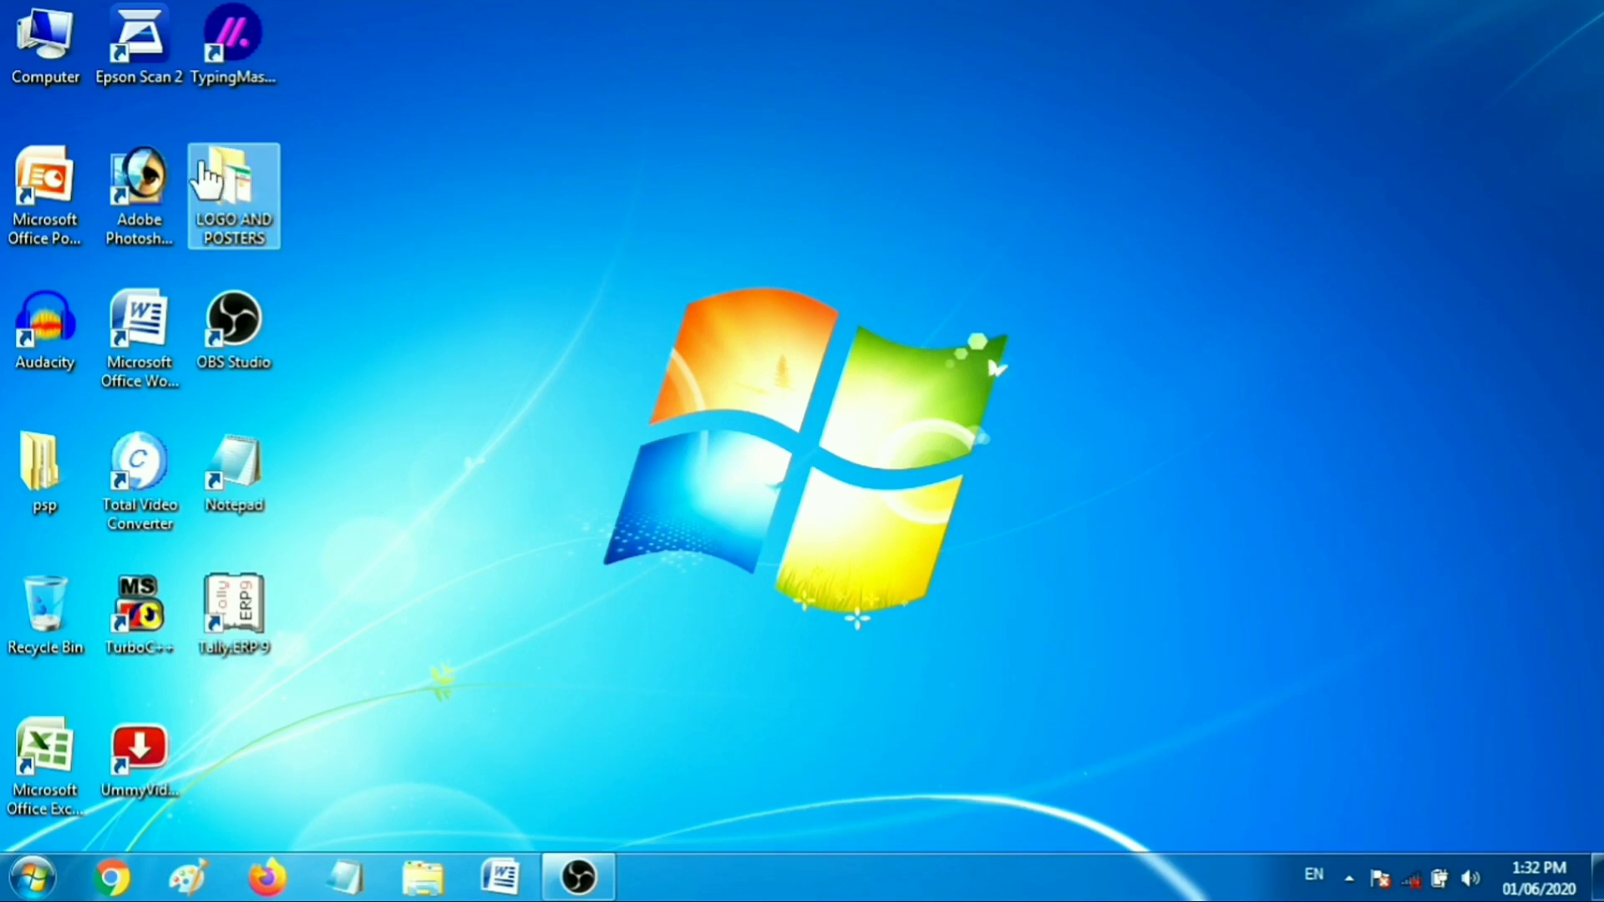
Browse from Computer through Local Disk (C:), Users and Public into the Tally.ERP9 folder.
{"action": "double_click", "coordinate": [55, 65]}
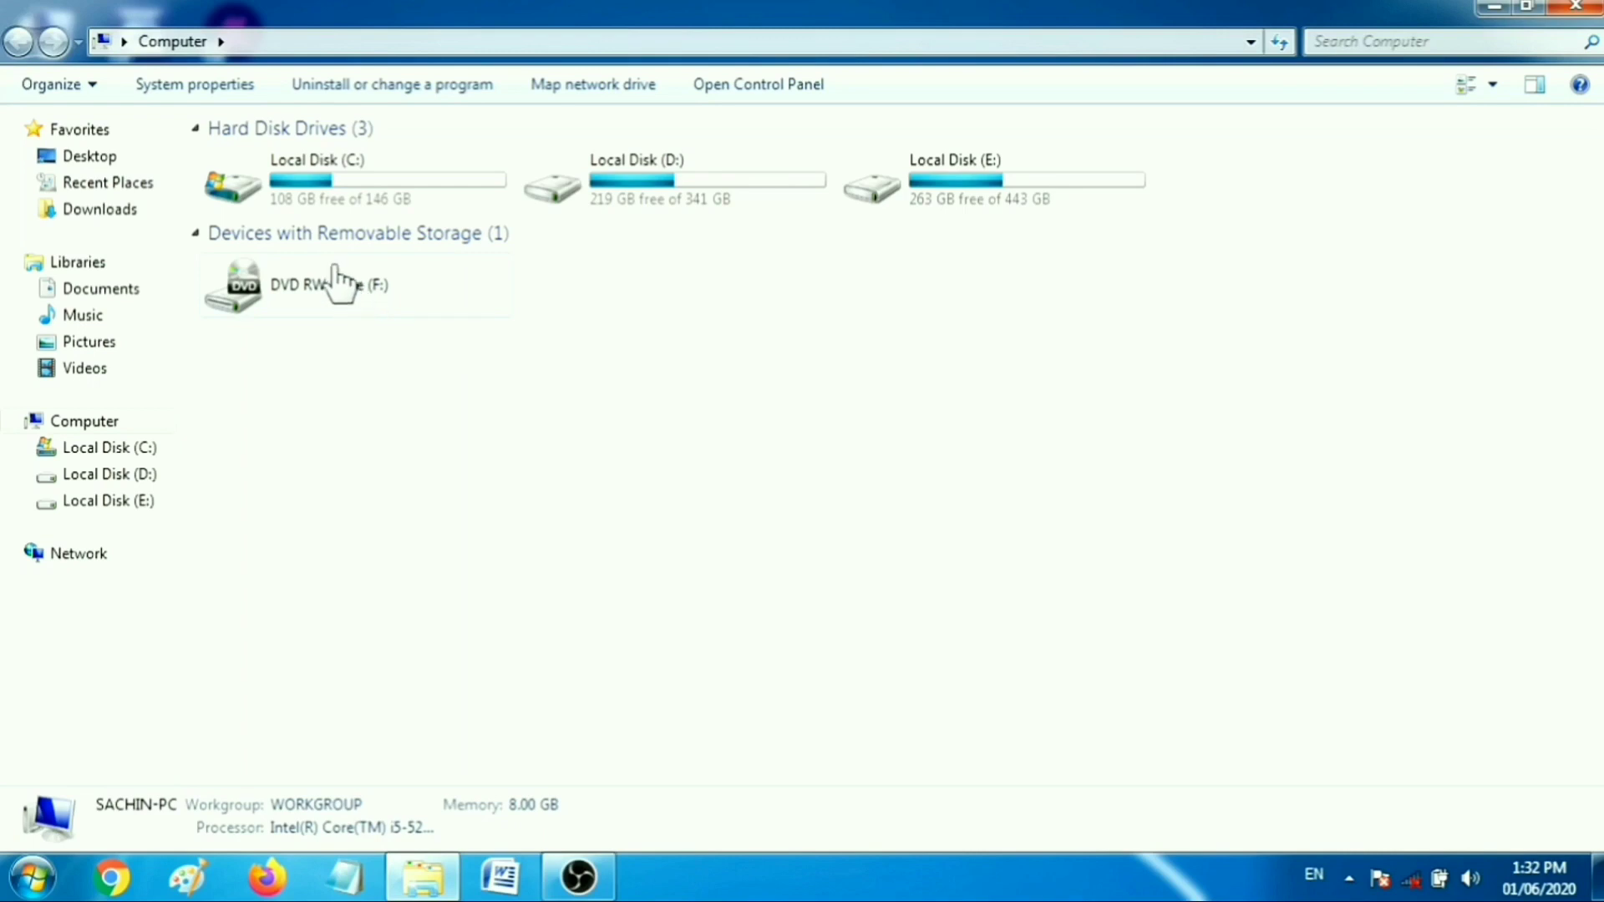
{"action": "double_click", "coordinate": [329, 199]}
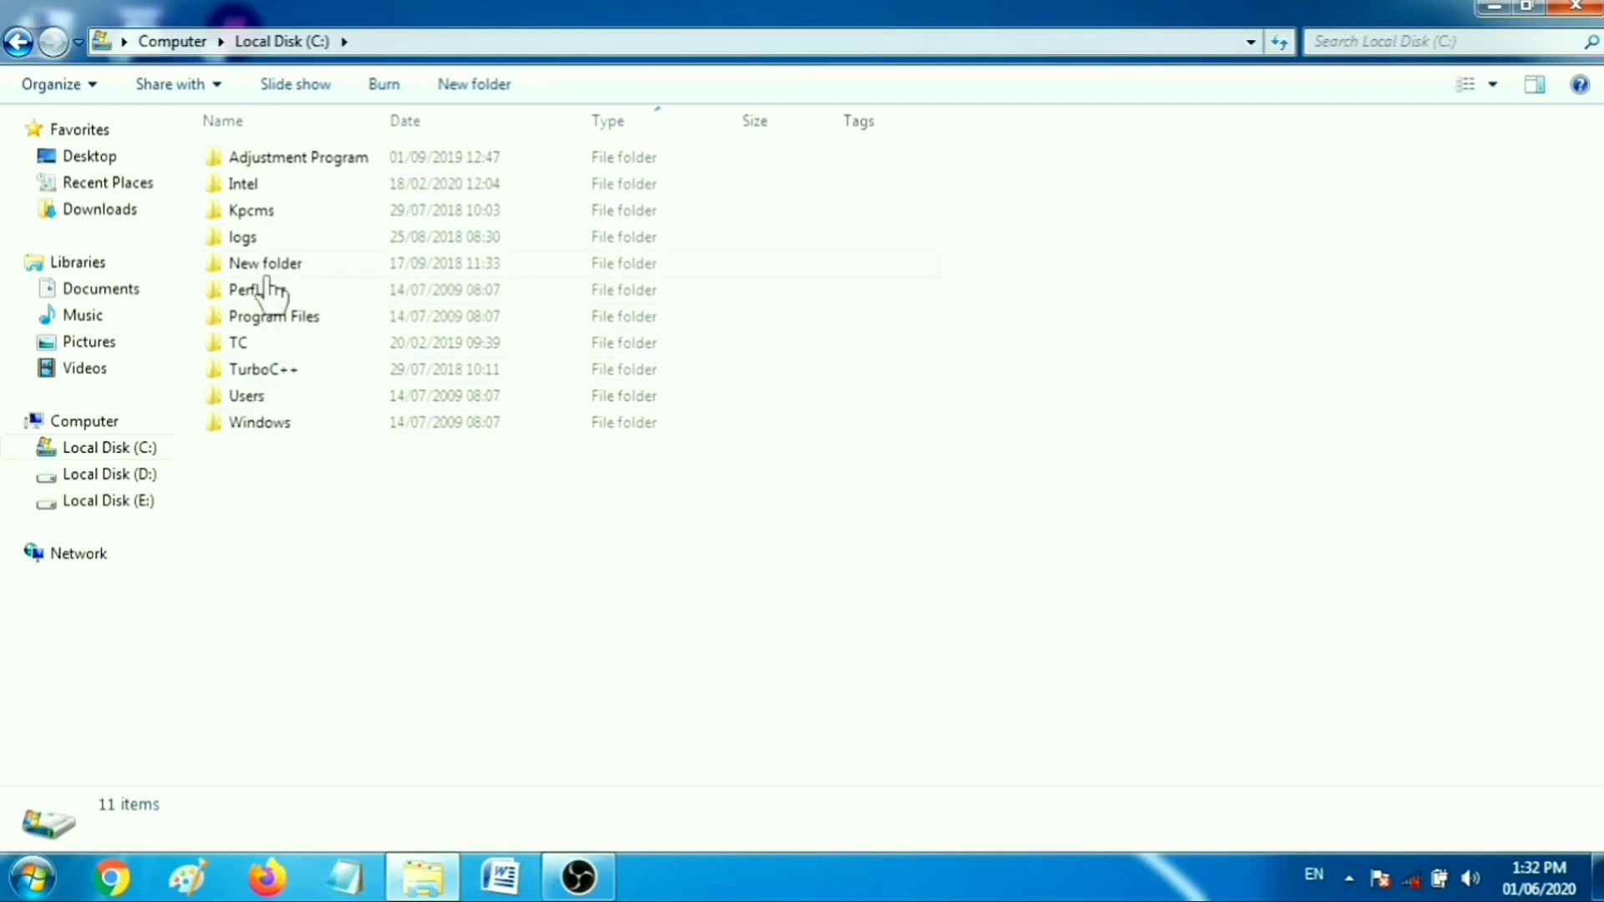
{"action": "left_click", "coordinate": [250, 402]}
{"action": "double_click", "coordinate": [249, 400]}
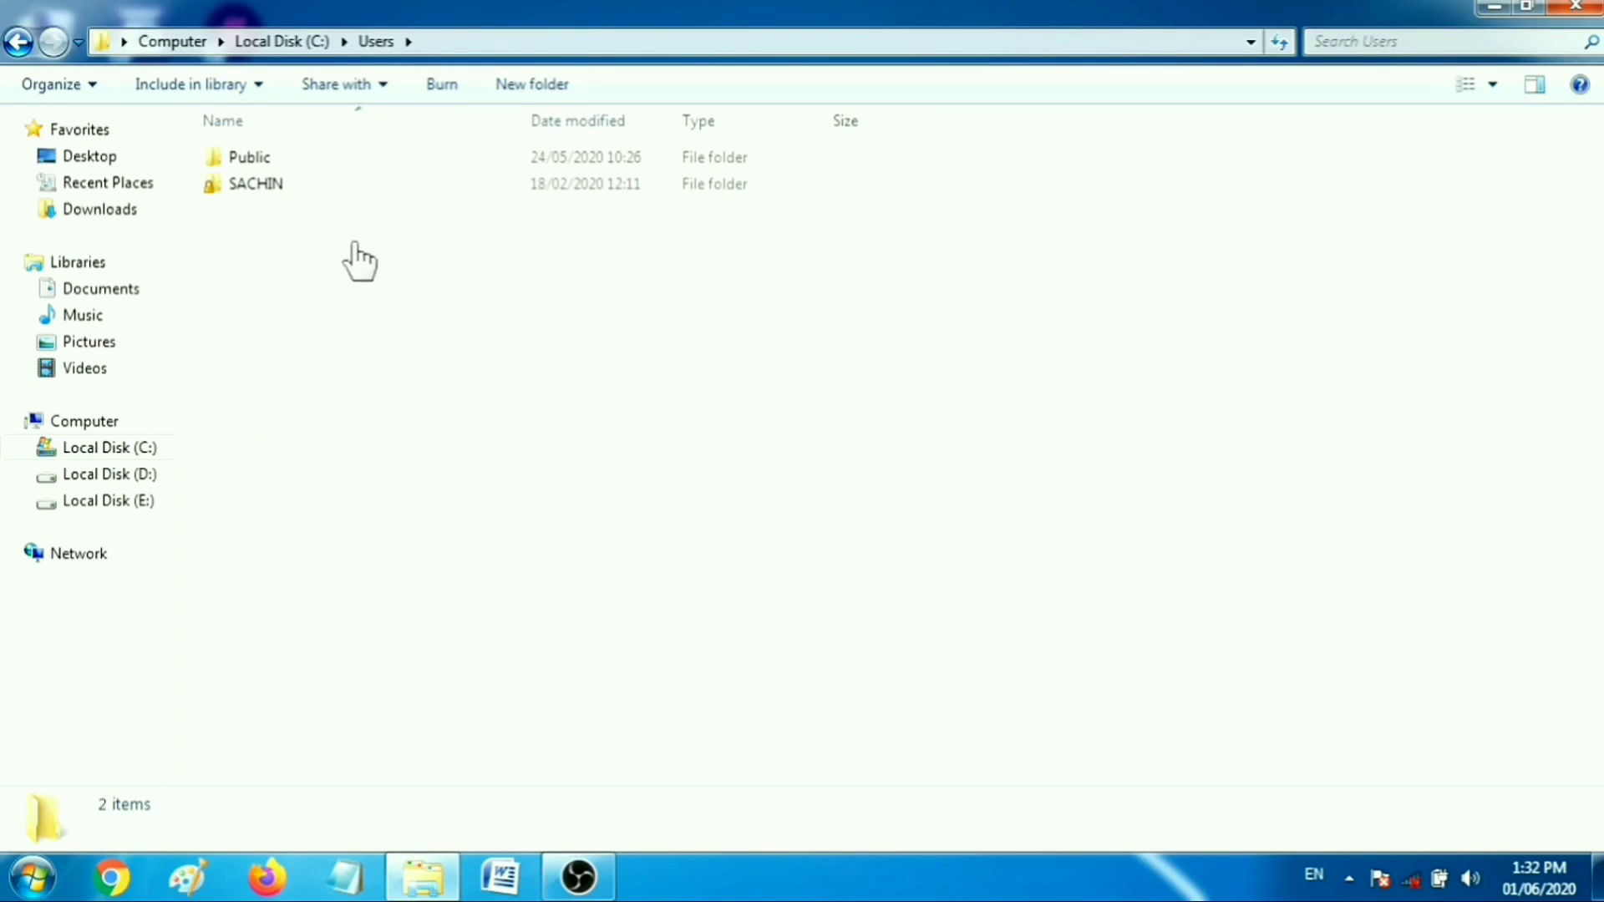
{"action": "double_click", "coordinate": [299, 161]}
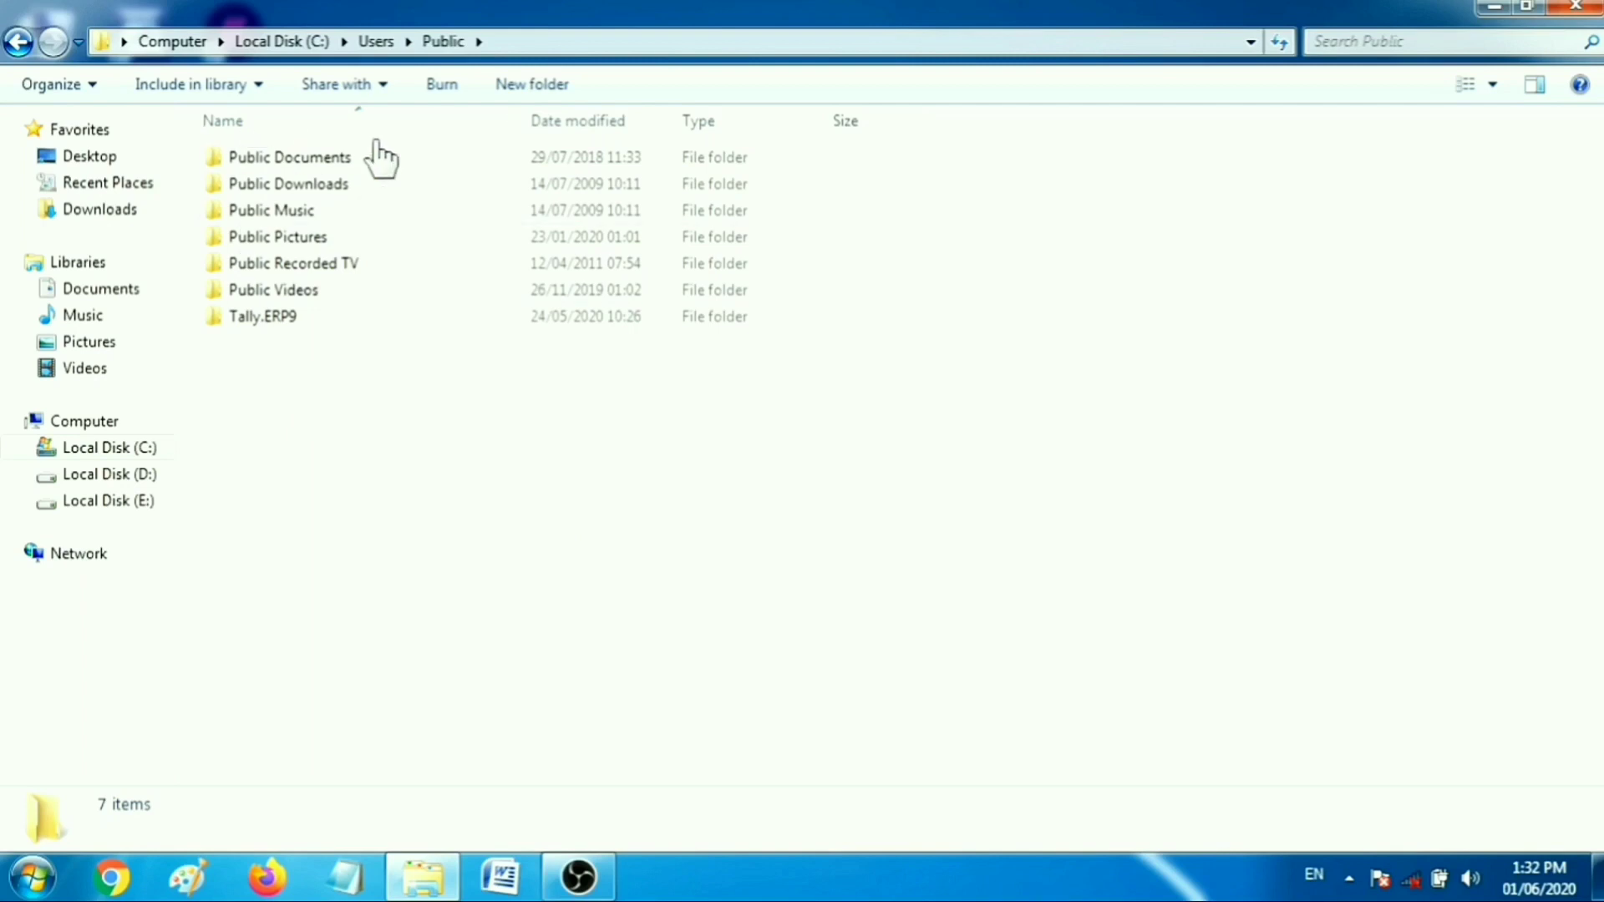
{"action": "double_click", "coordinate": [294, 319]}
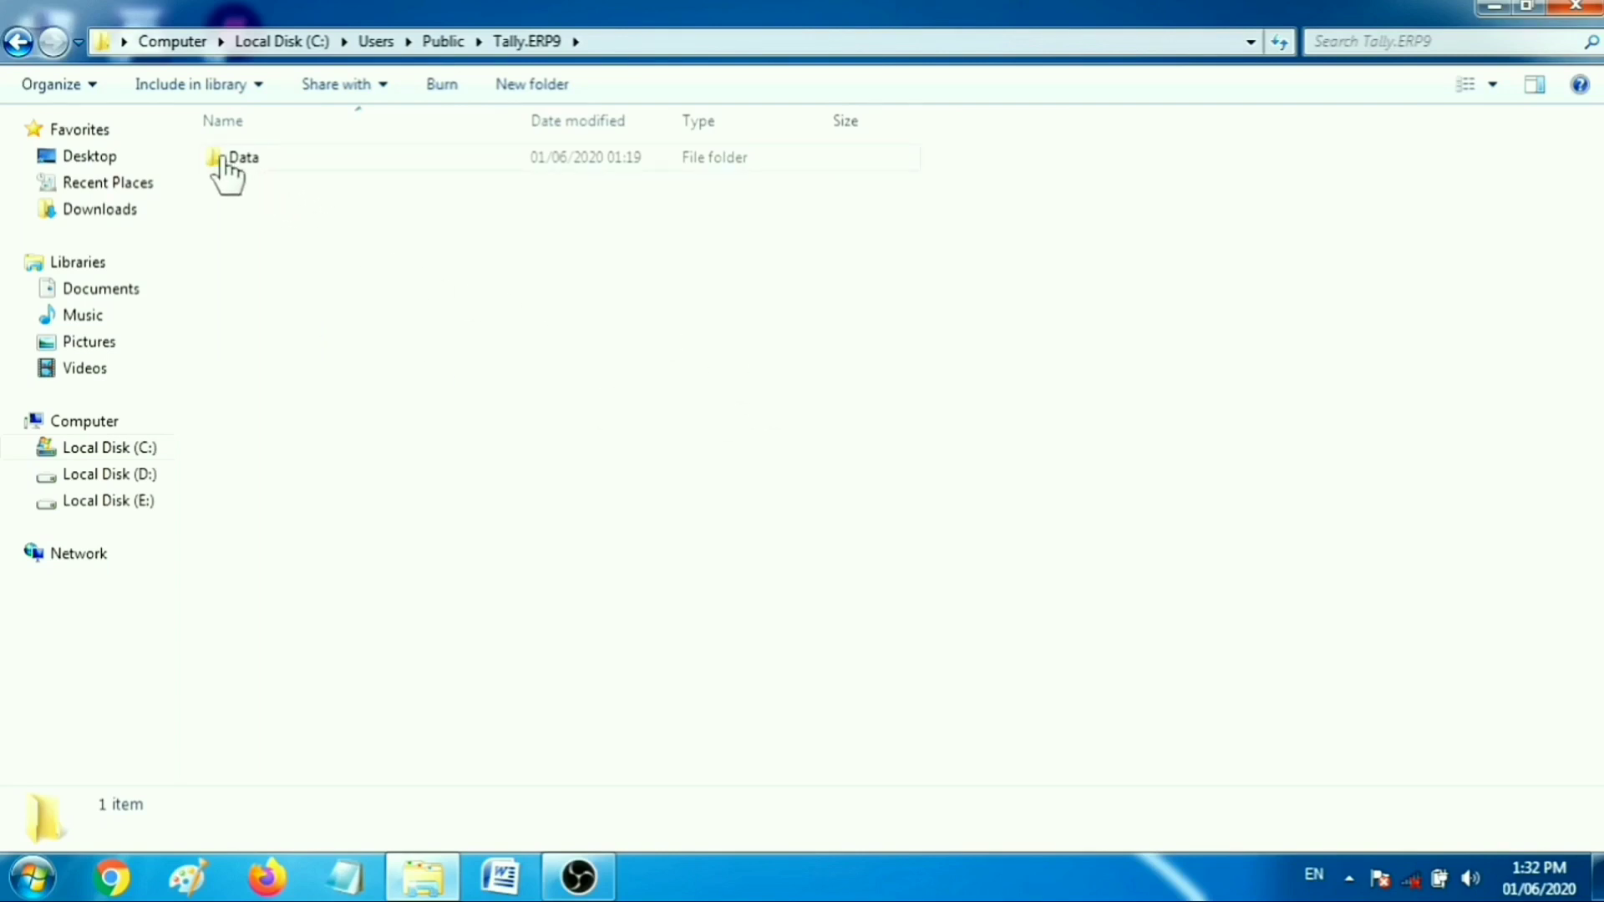
Check the Data folder's contents, then return to Tally.ERP9 and bring up the Data folder's context menu.
{"action": "double_click", "coordinate": [247, 163]}
{"action": "left_click", "coordinate": [18, 41]}
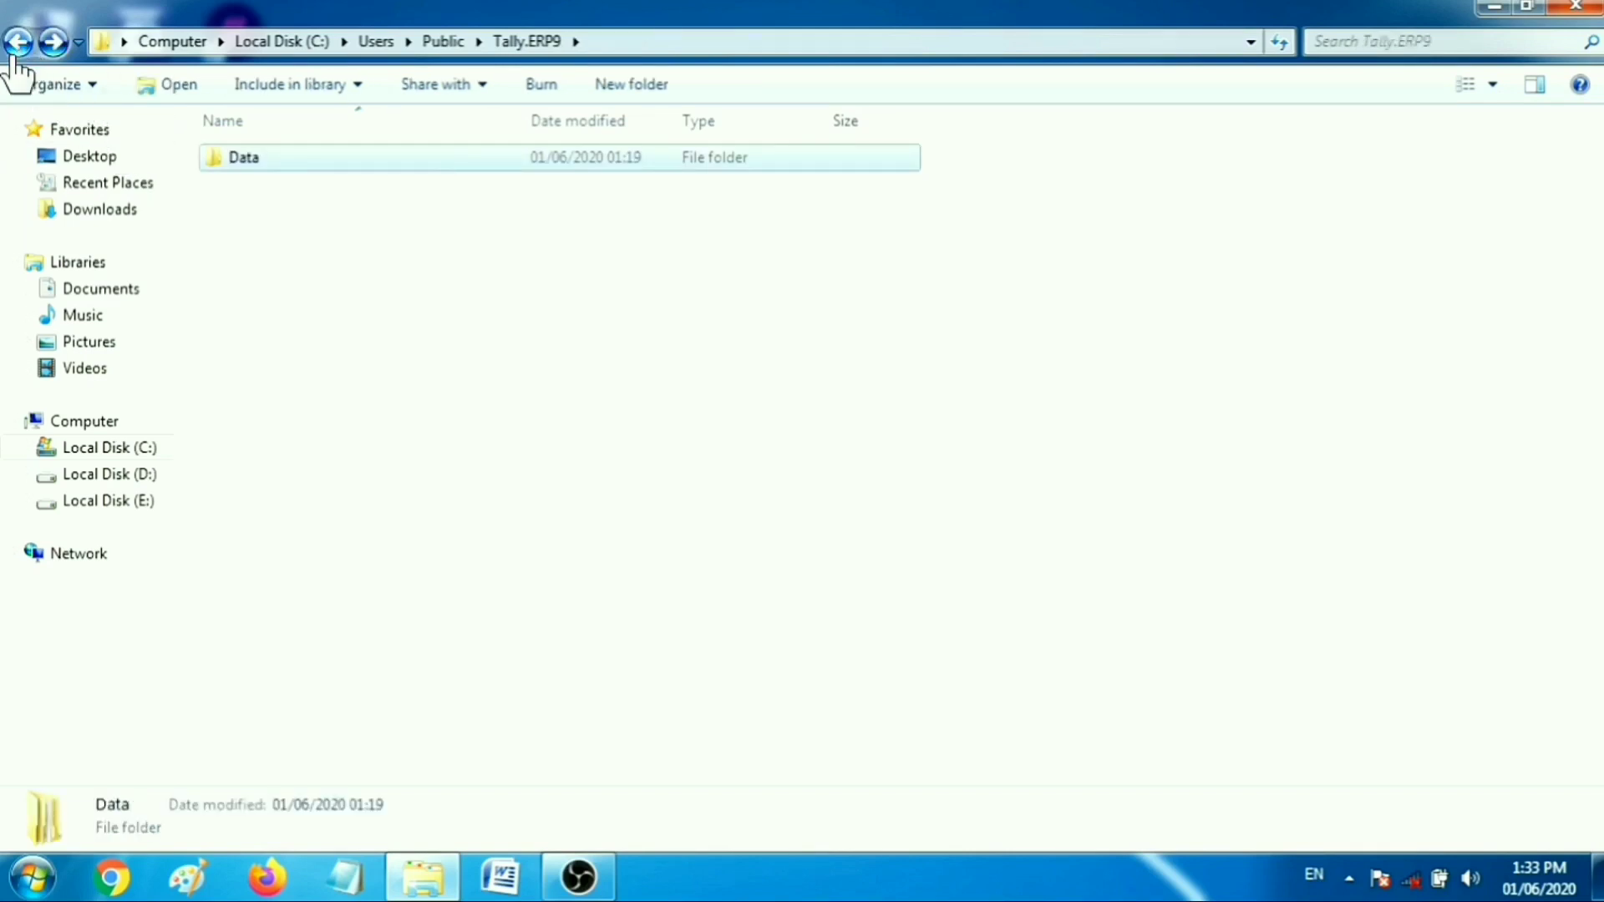
{"action": "right_click", "coordinate": [262, 164]}
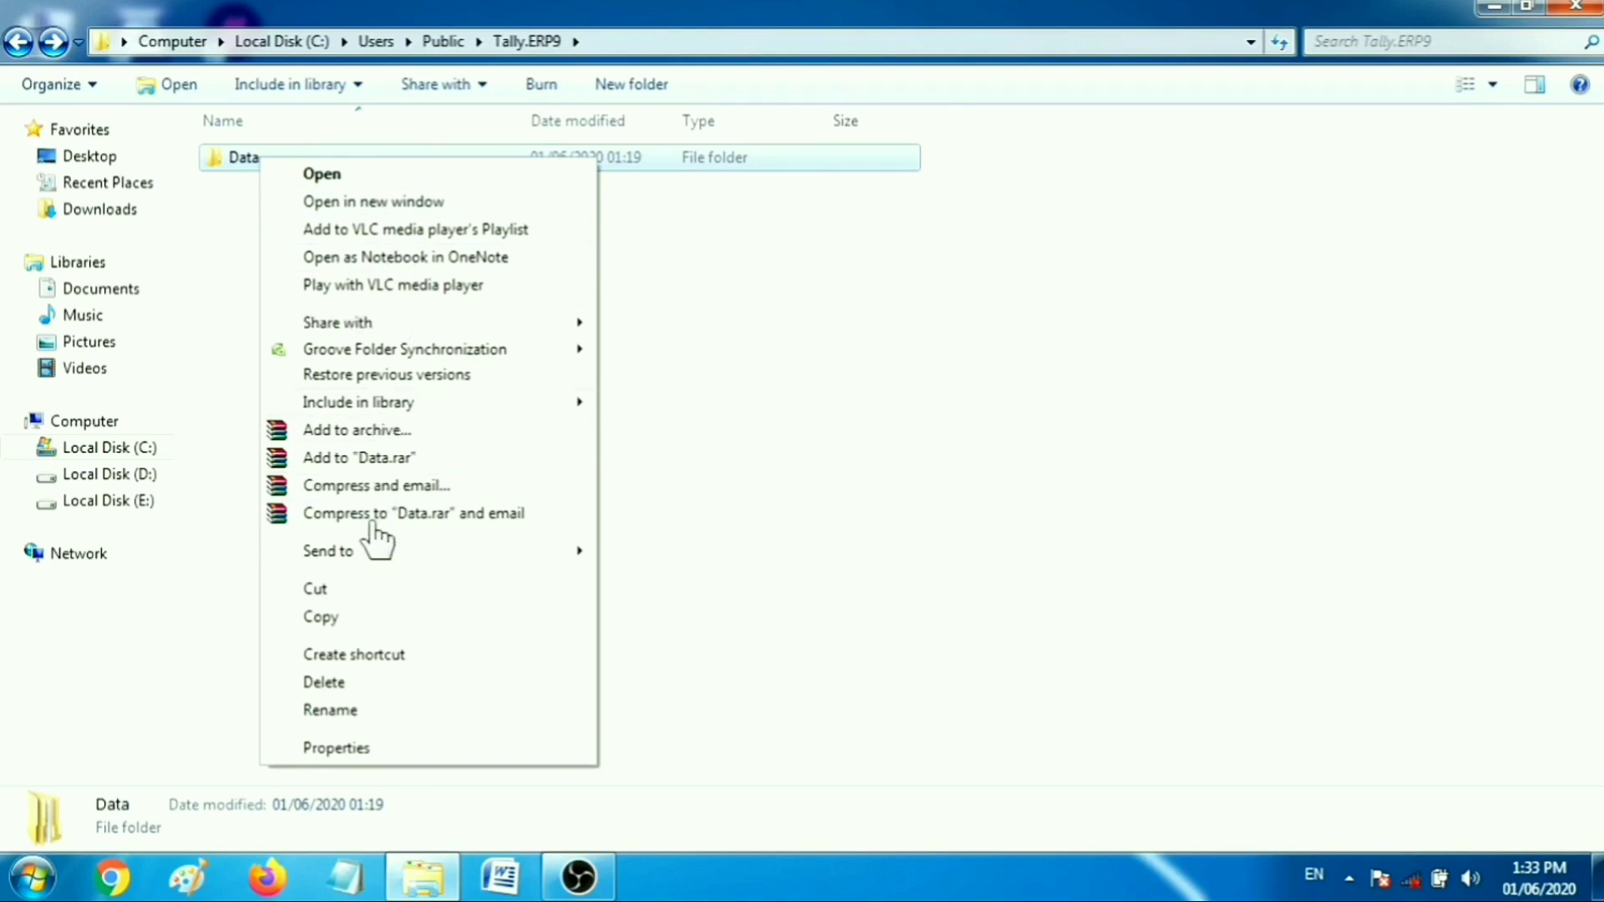